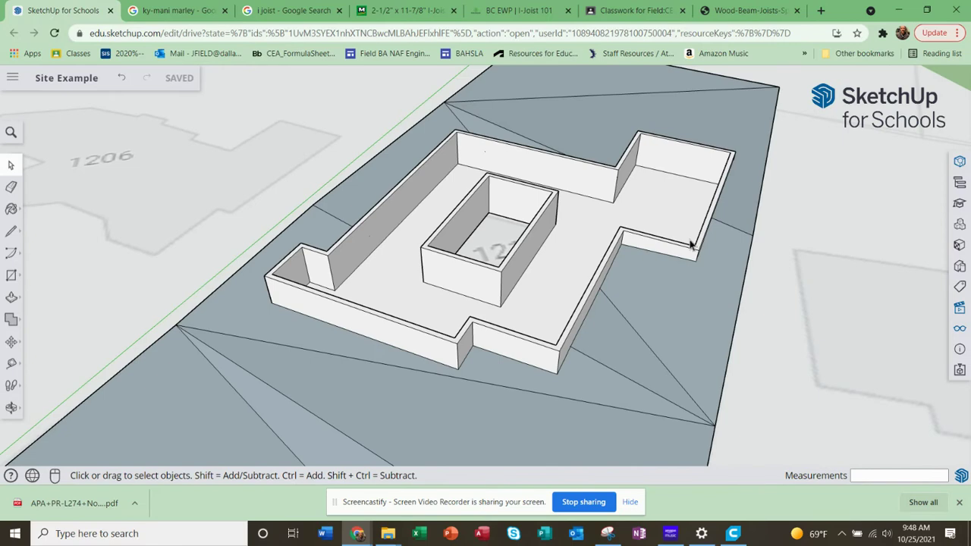
Examine the foundation walls, the inner courtyard walls and the sloped site around them from several angles.
scroll(530, 342, "up", 2)
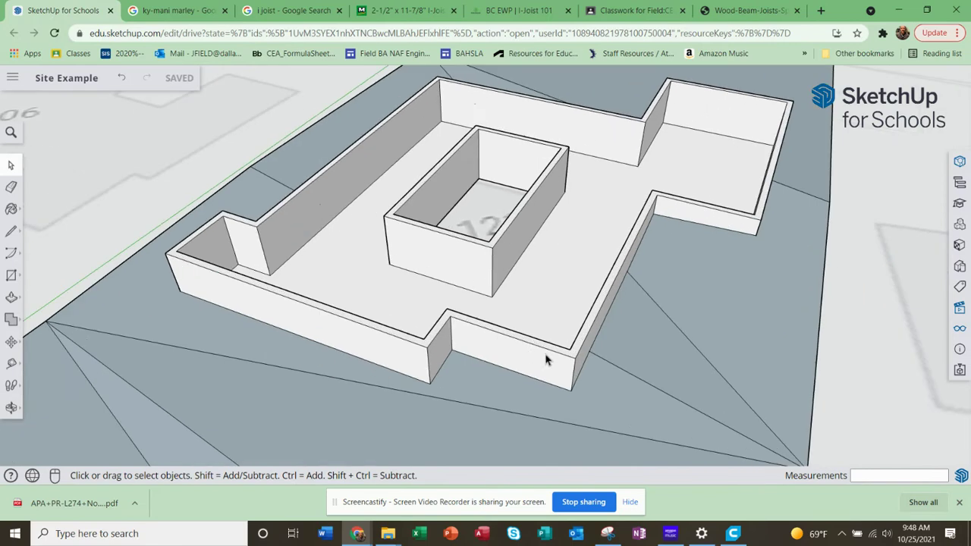
scroll(531, 356, "up", 1)
scroll(512, 345, "up", 2)
mouse_move(529, 343)
middle_mouse_down()
mouse_move(552, 362)
mouse_move(496, 310)
mouse_move(533, 287)
mouse_move(579, 329)
middle_mouse_up()
scroll(559, 294, "down", 2)
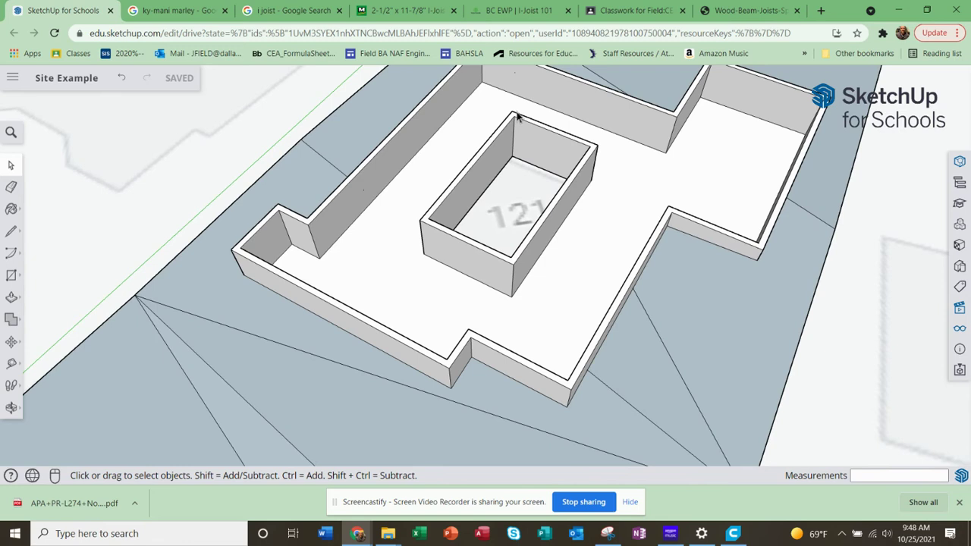
scroll(511, 251, "down", 3)
scroll(531, 251, "up", 5)
middle_click_drag(548, 251, 561, 217)
scroll(565, 212, "down", 1)
scroll(591, 190, "down", 4)
middle_click_drag(599, 186, 648, 134)
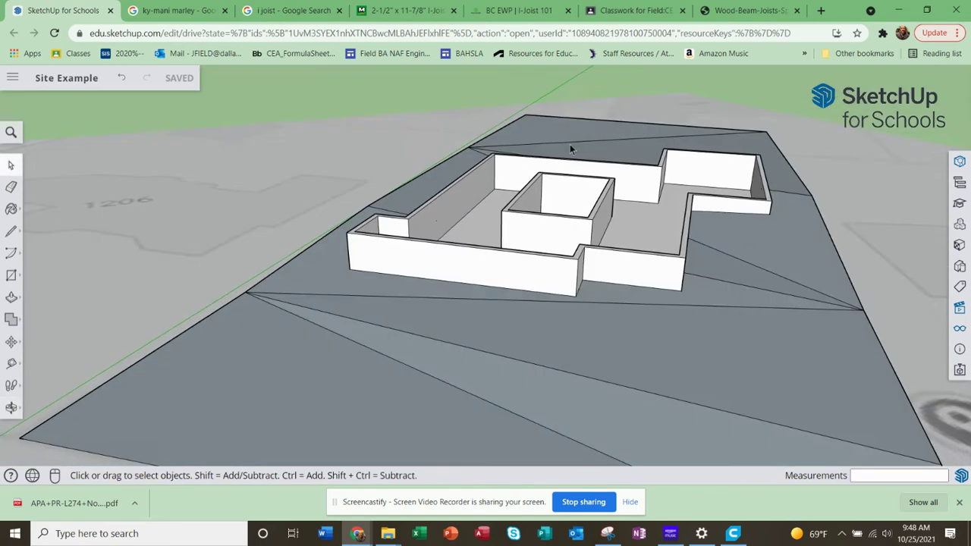
scroll(542, 169, "up", 3)
middle_click_drag(568, 245, 531, 262)
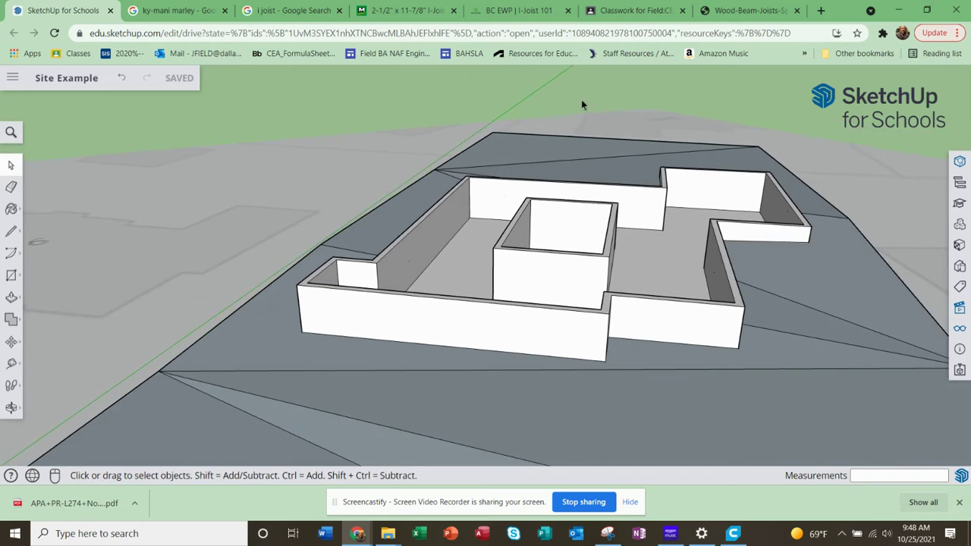
scroll(486, 336, "down", 1)
middle_click_drag(486, 336, 504, 450)
scroll(469, 438, "up", 3)
scroll(467, 448, "down", 2)
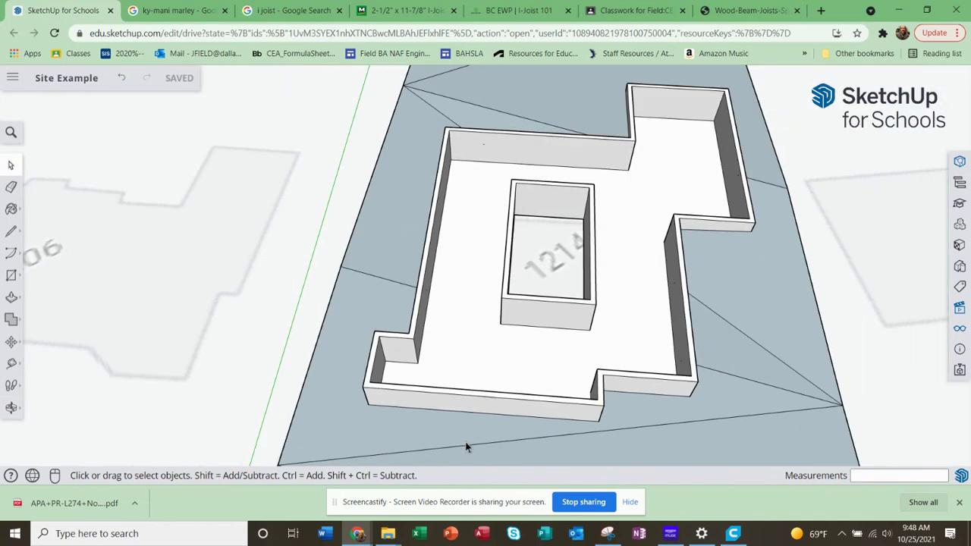
middle_click_drag(484, 299, 314, 346)
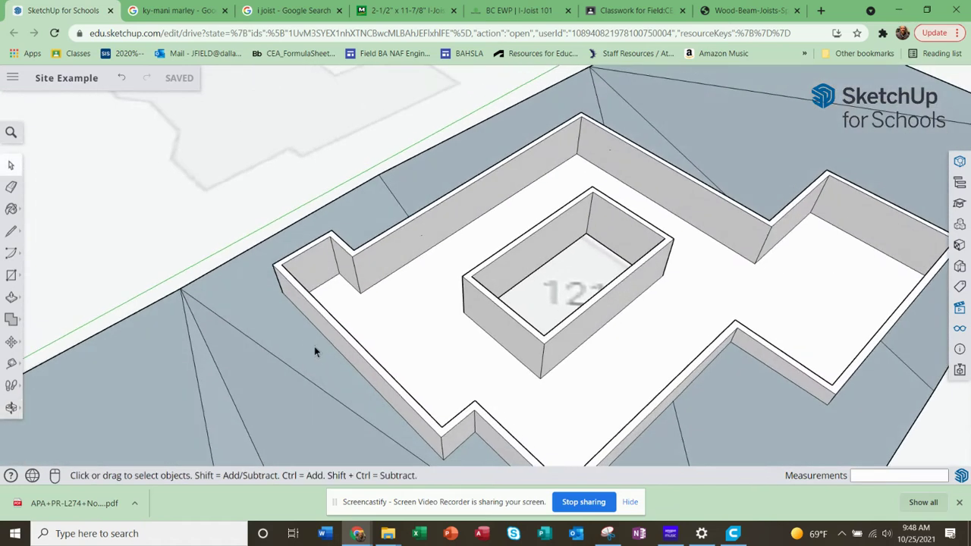
scroll(447, 406, "up", 3)
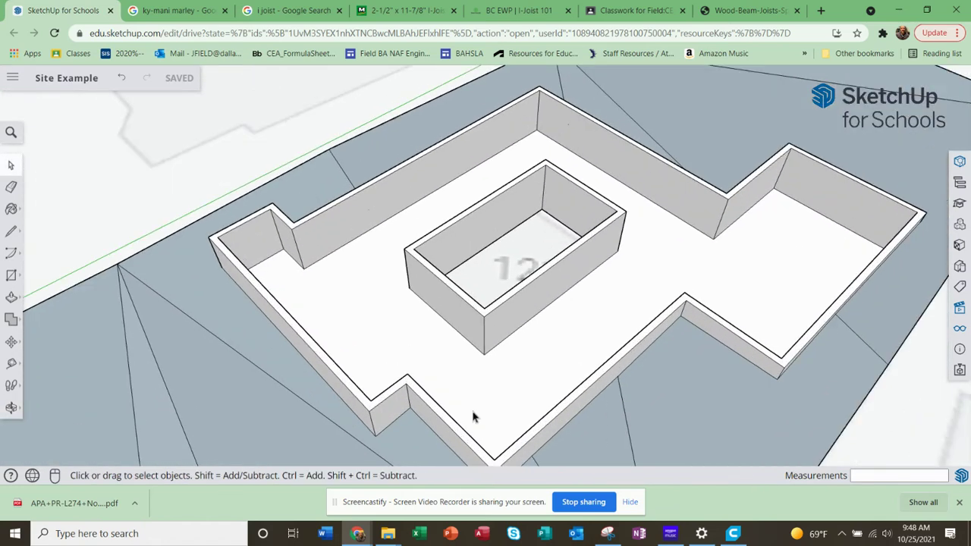
middle_click_drag(462, 399, 680, 353)
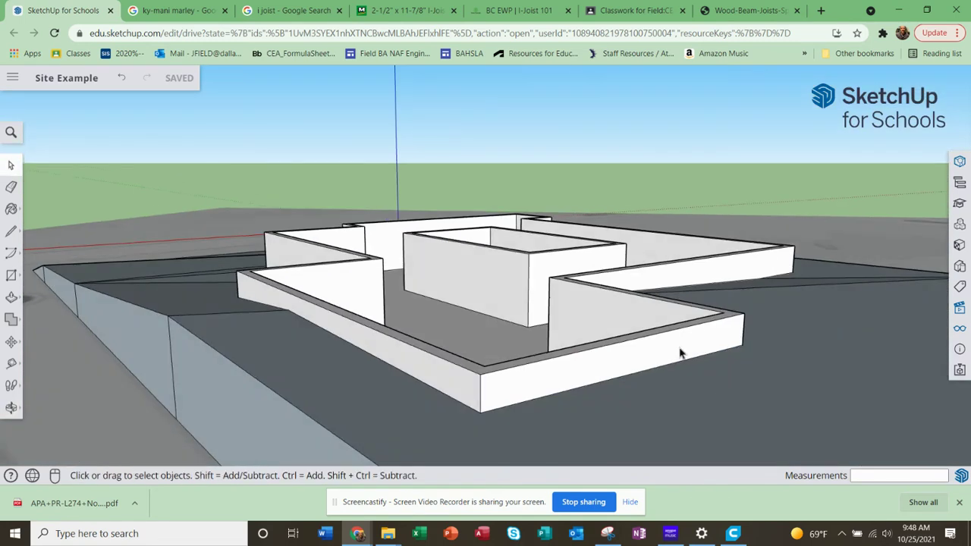
scroll(714, 383, "down", 2)
middle_click_drag(714, 383, 379, 372)
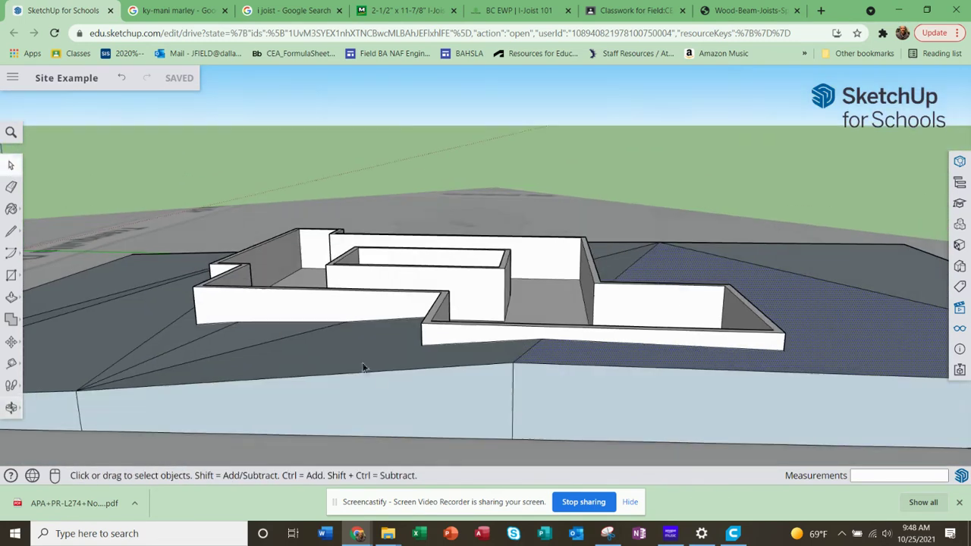
scroll(470, 348, "down", 2)
middle_click_drag(470, 347, 360, 396)
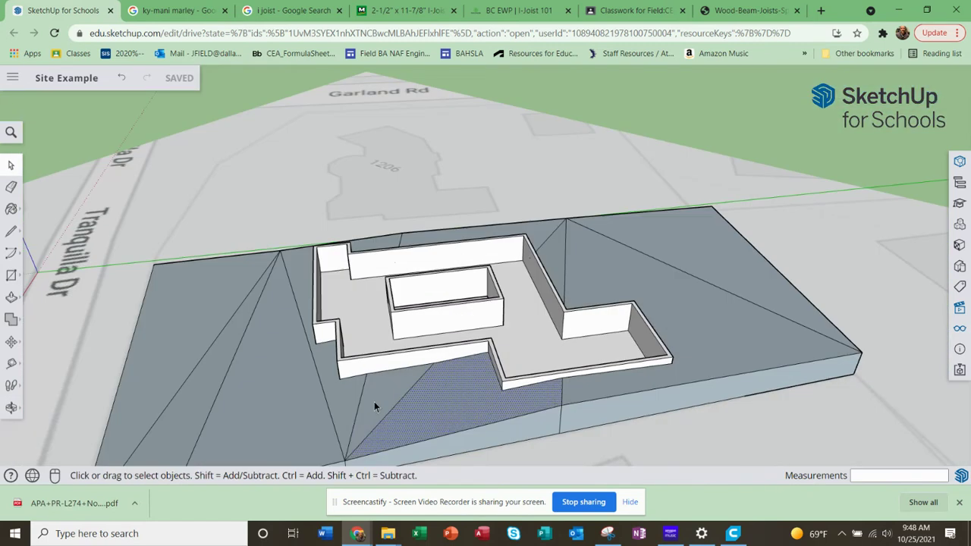
Turn on Hidden Geometry to inspect the hidden edges of the site and foundation, and turn it off again.
left_click(959, 328)
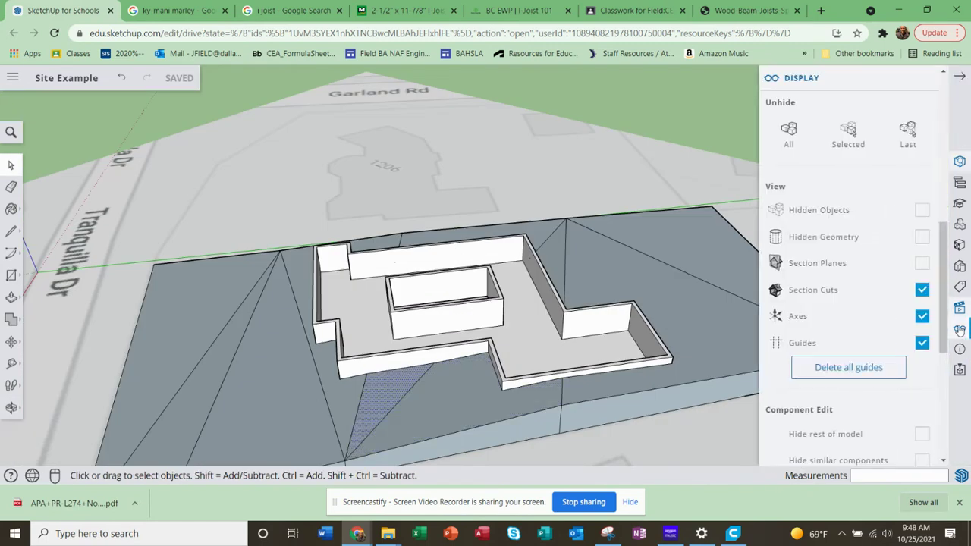
left_click(921, 237)
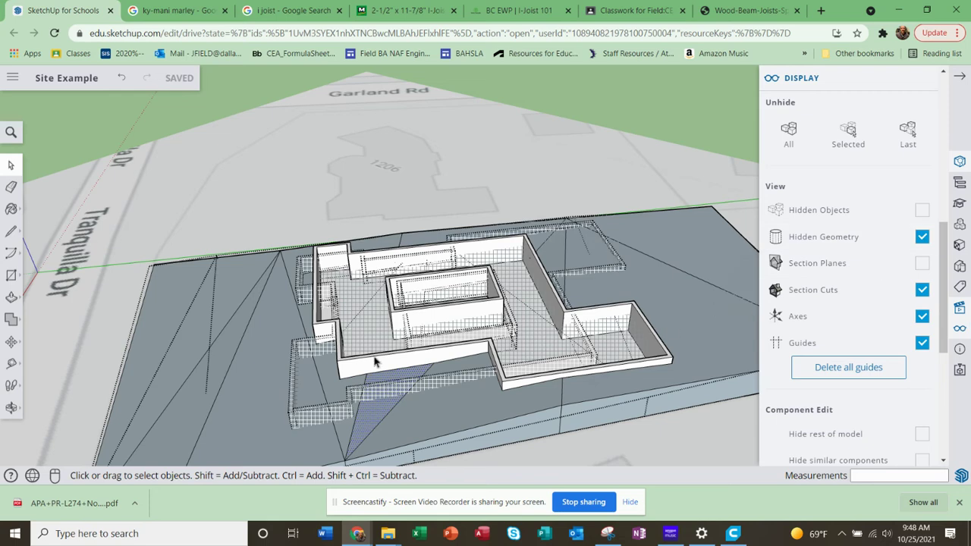
left_click(180, 422)
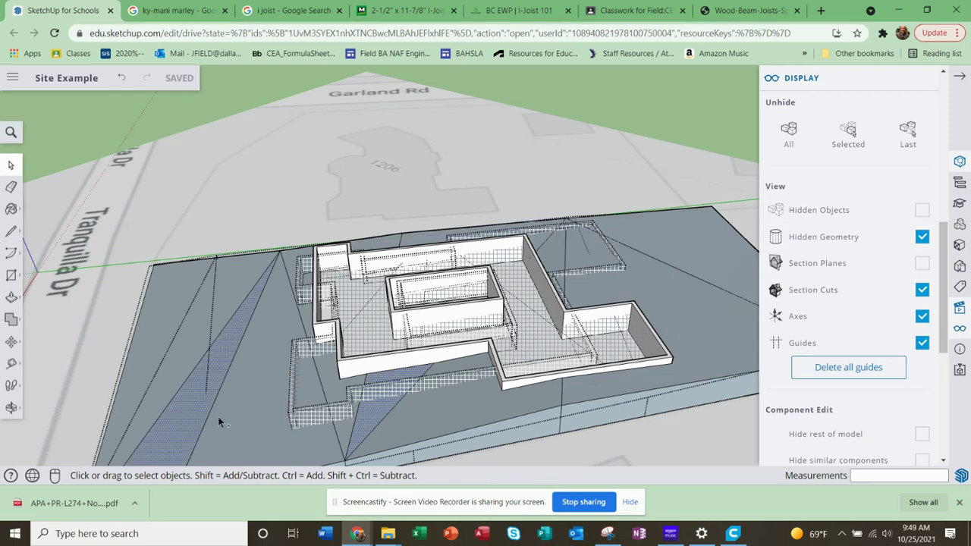
right_click(240, 417)
mouse_move(277, 330)
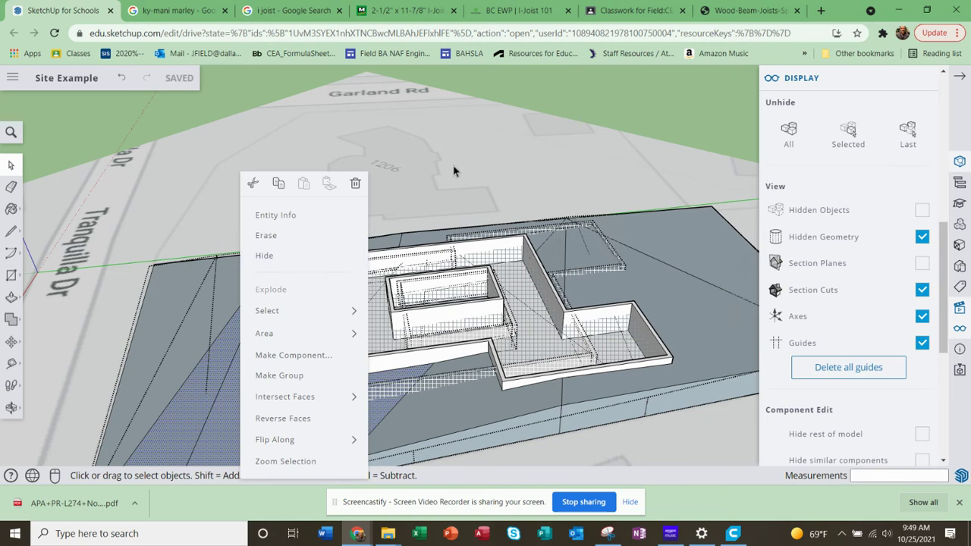
left_click(331, 254)
left_click(922, 238)
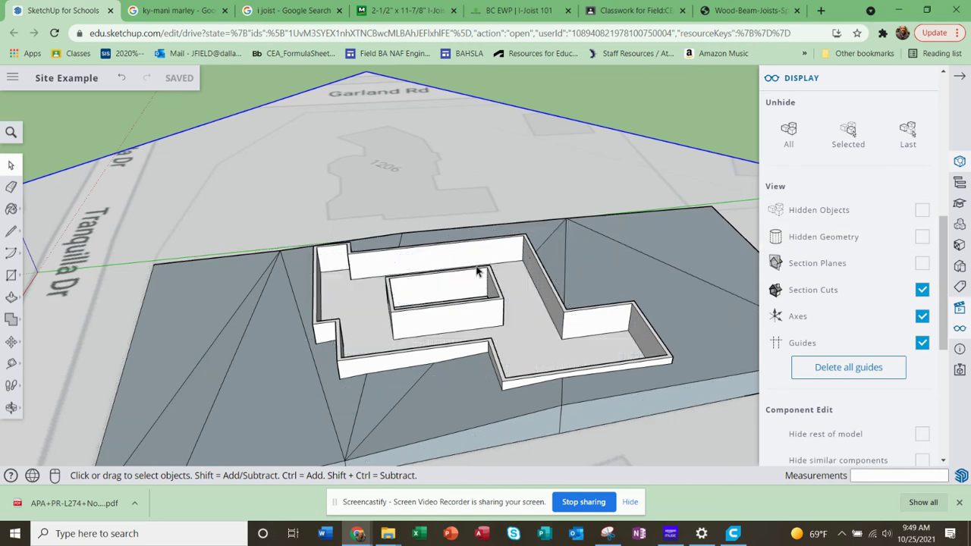
scroll(531, 258, "down", 3)
left_click(959, 77)
middle_click_drag(675, 286, 453, 337)
scroll(453, 337, "up", 3)
middle_click_drag(433, 277, 548, 426)
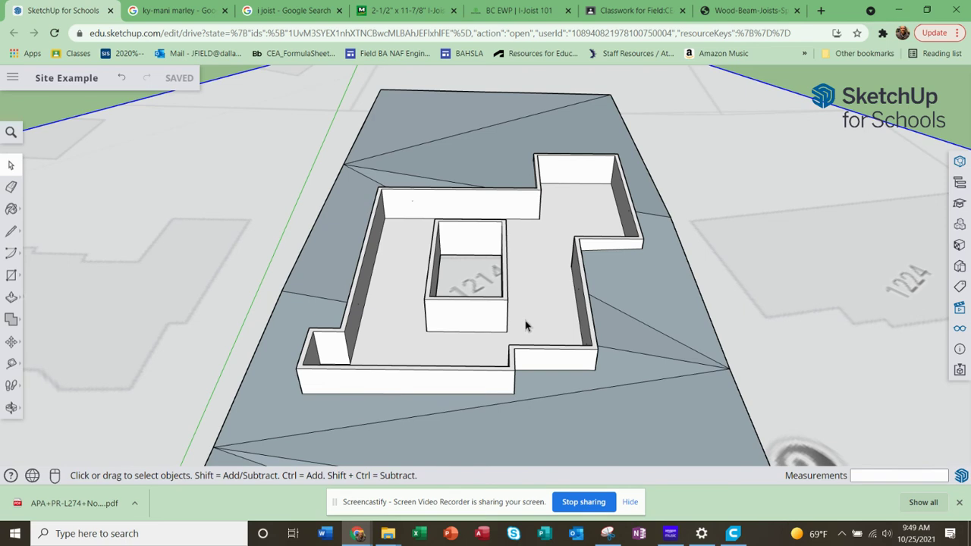
Switch to Google Classroom and open the TJI I-Joists link in the PA House Design Project Stage 2 assignment.
left_click(647, 13)
scroll(425, 299, "down", 2)
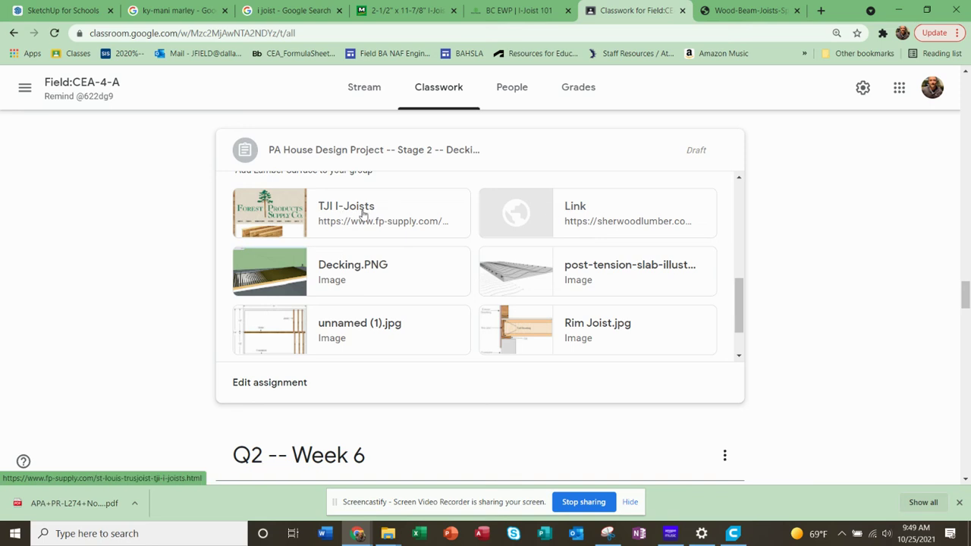
left_click(295, 214)
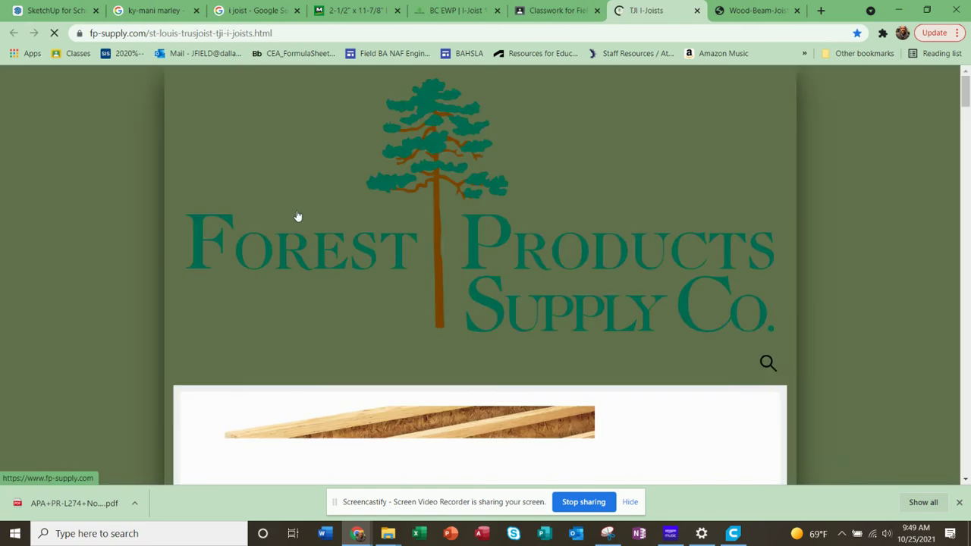
Examine the TJI joist design properties and the table of models, flange widths, lengths, hangers and spans at 16" O.C.
scroll(492, 326, "down", 5)
scroll(492, 326, "down", 10)
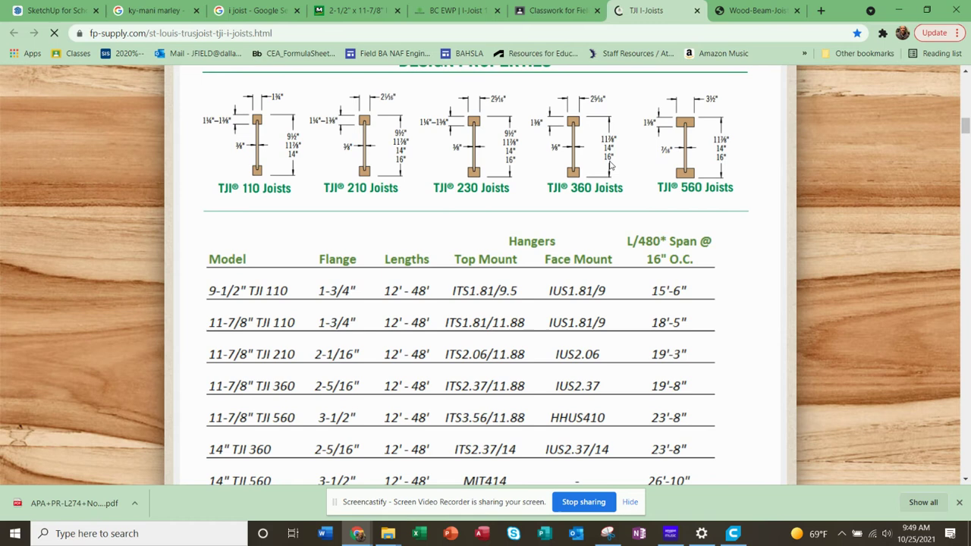
scroll(520, 371, "down", 3)
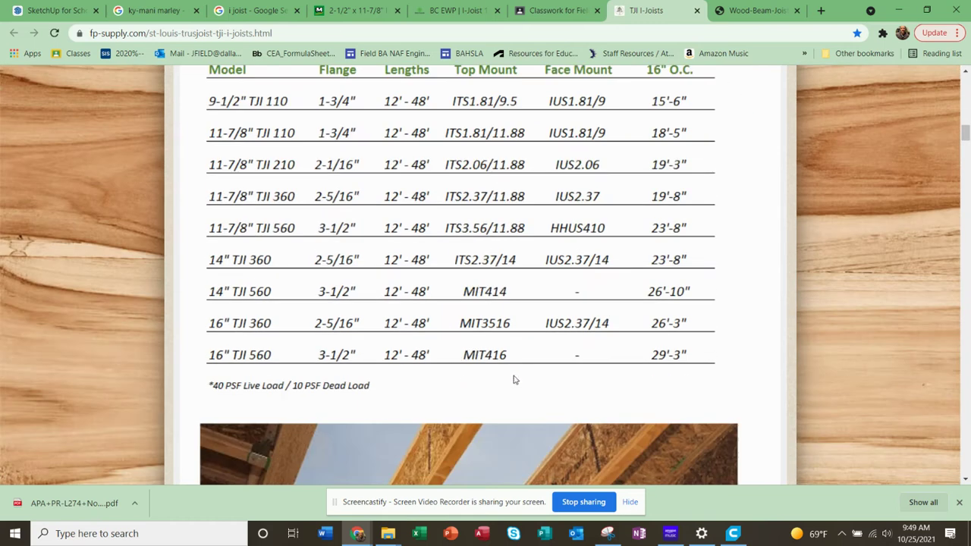
scroll(494, 387, "down", 3)
scroll(490, 385, "down", 6)
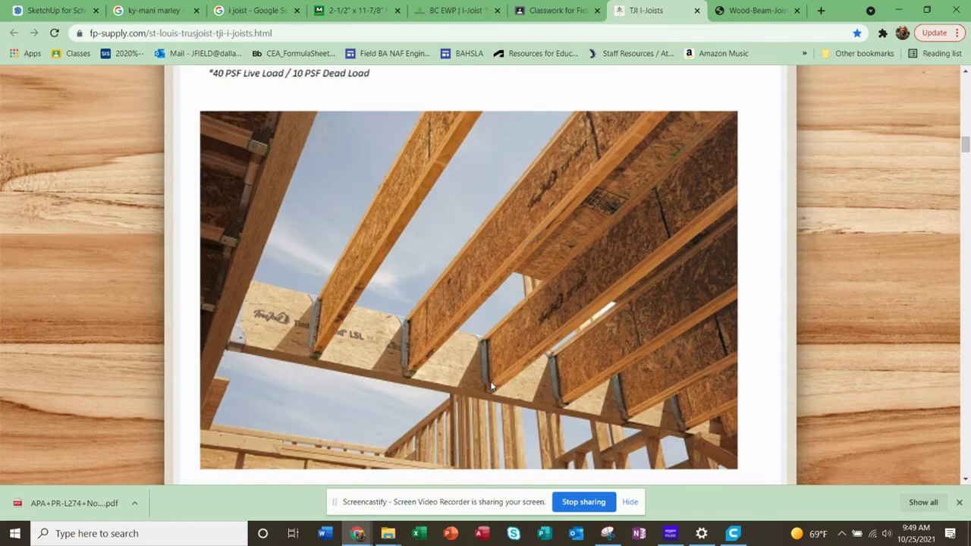
scroll(491, 385, "up", 8)
scroll(339, 260, "up", 2)
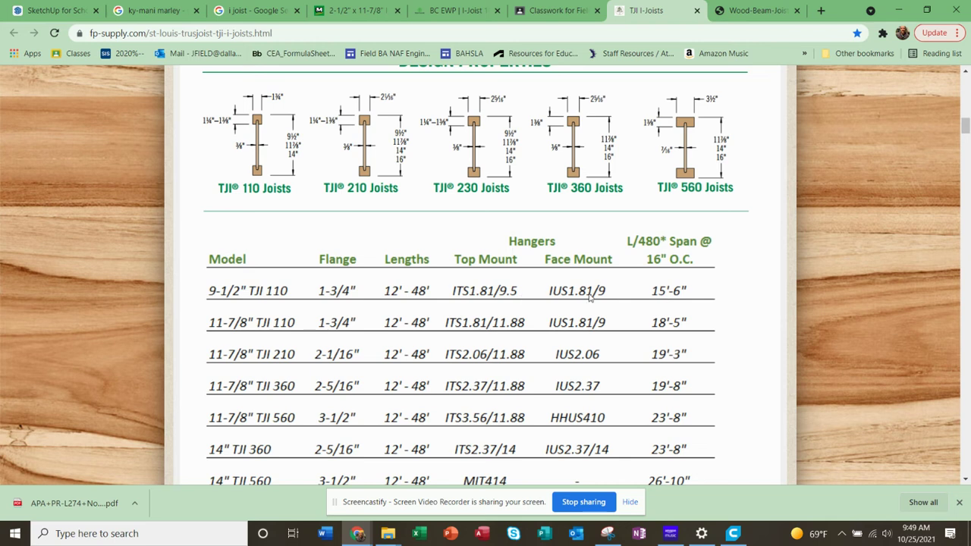
scroll(666, 294, "down", 1)
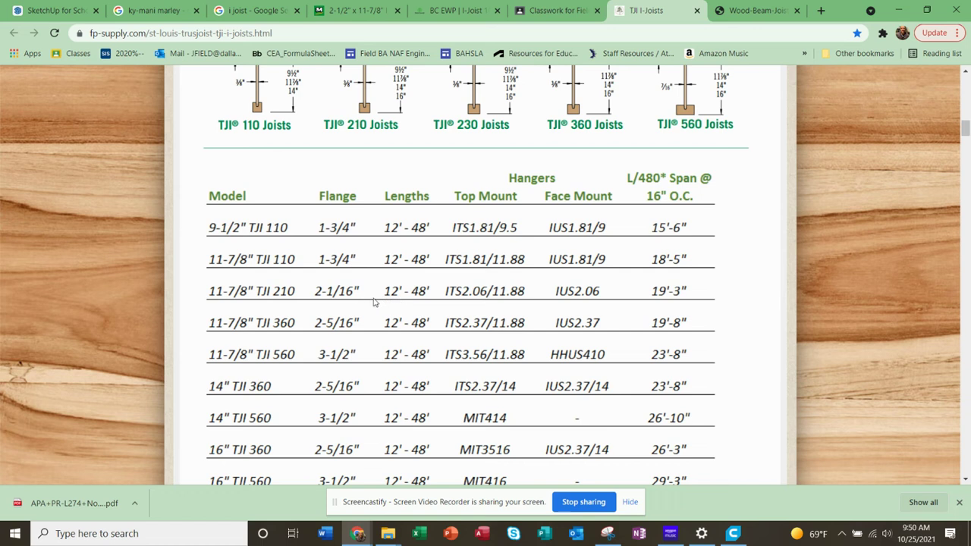
scroll(589, 161, "up", 1)
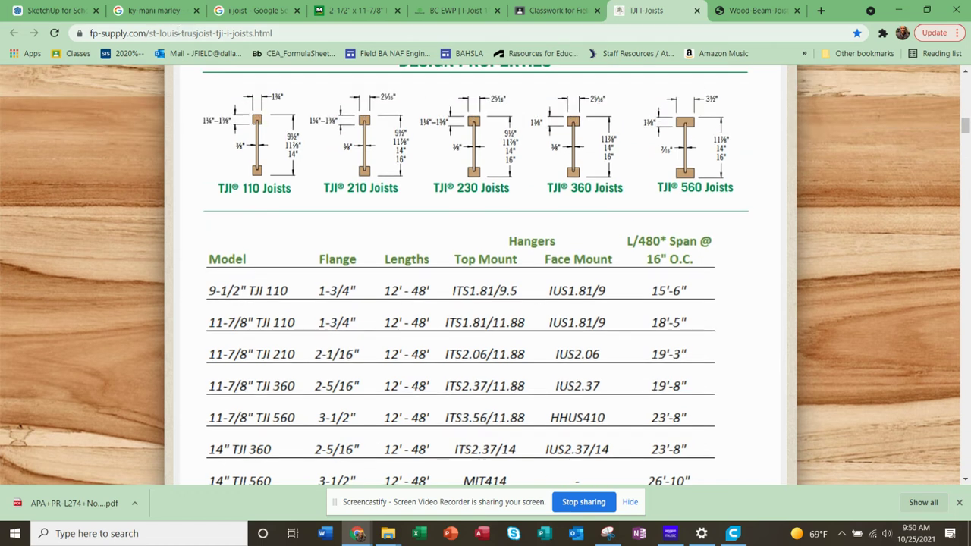
scroll(683, 440, "down", 2)
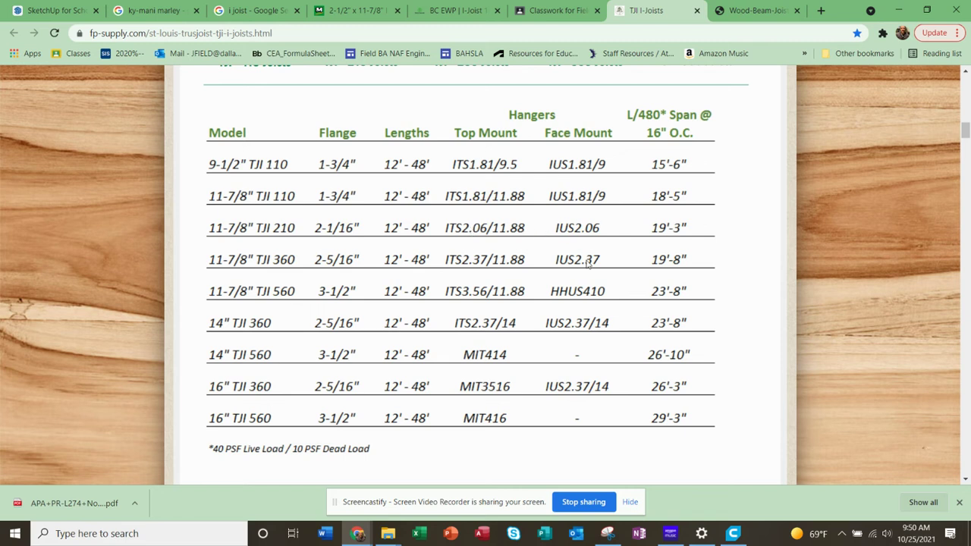
scroll(588, 261, "up", 4)
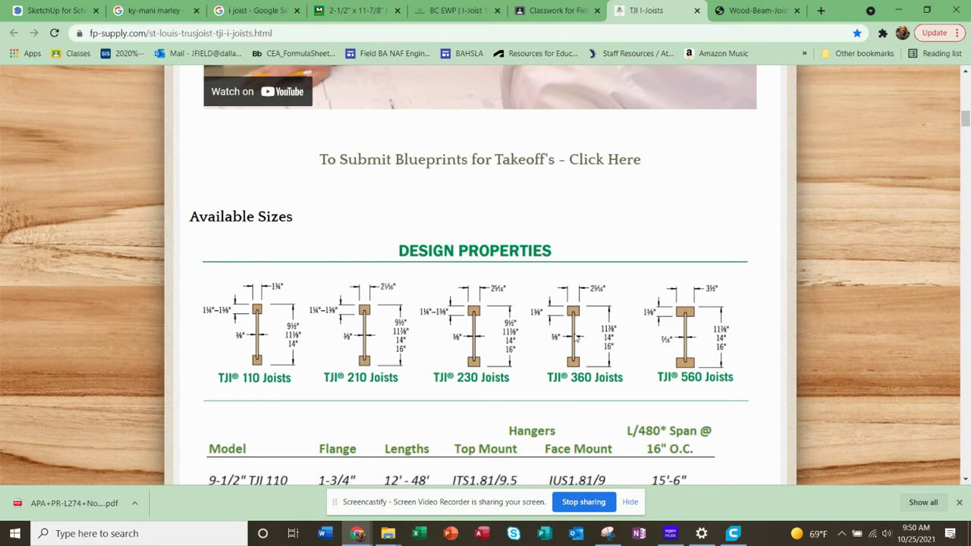
scroll(566, 331, "down", 1)
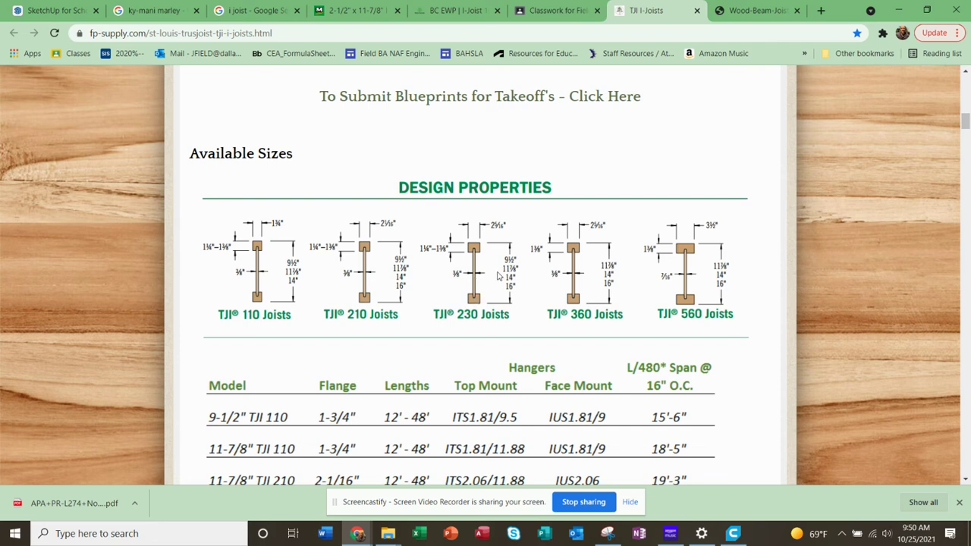
Review the L/480 live load deflection span chart, the joist installation photos and the floor plan takeoff process.
scroll(499, 276, "up", 1)
scroll(486, 351, "up", 2)
scroll(497, 364, "down", 6)
scroll(511, 375, "down", 10)
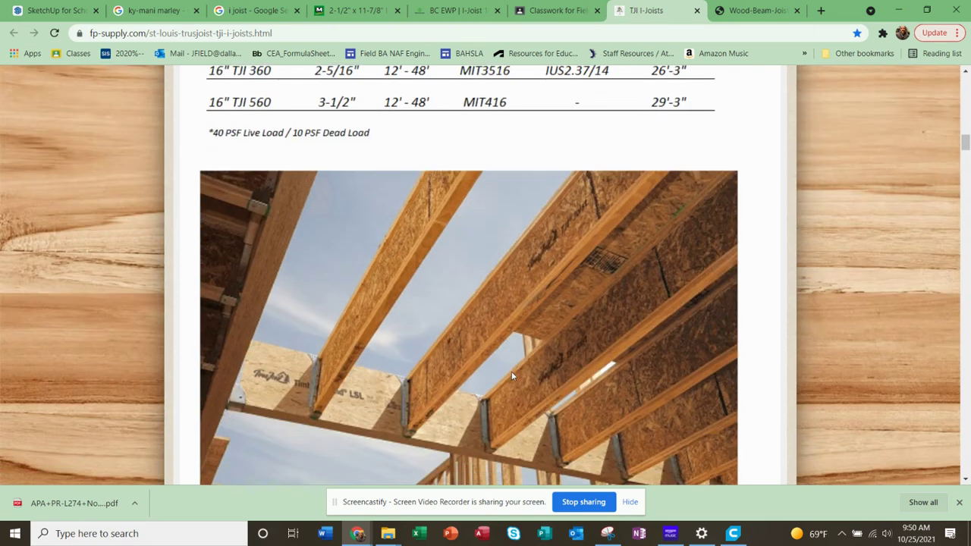
scroll(511, 375, "down", 2)
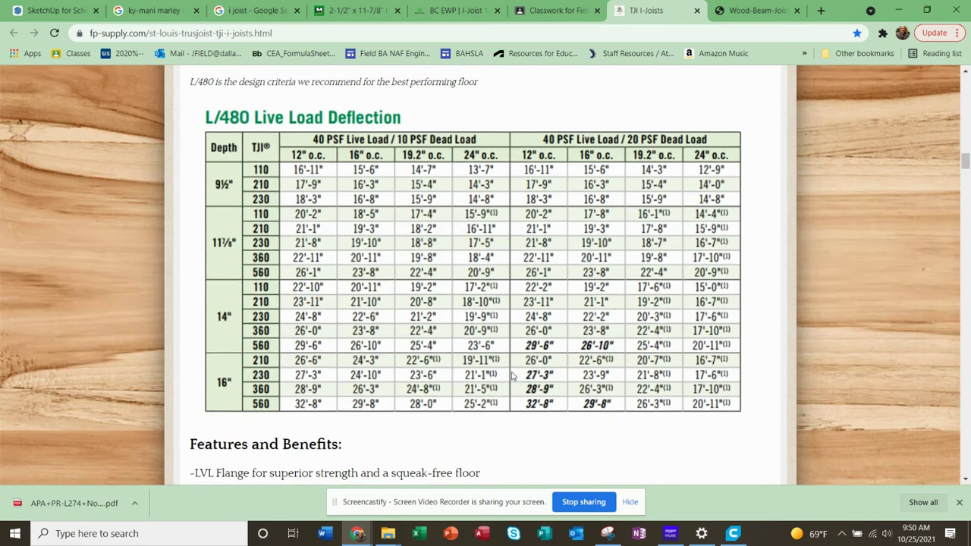
scroll(511, 375, "up", 6)
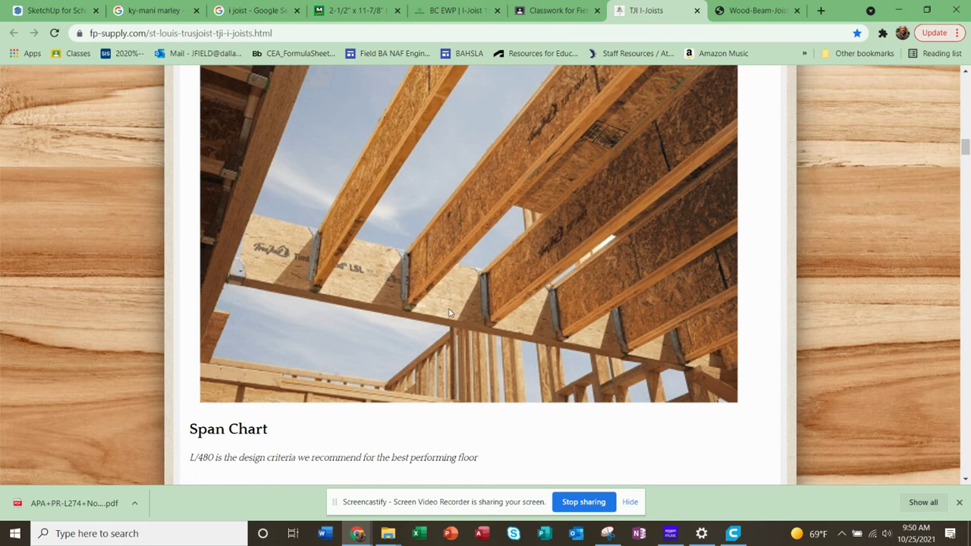
scroll(449, 312, "down", 9)
scroll(478, 319, "down", 13)
scroll(479, 317, "down", 2)
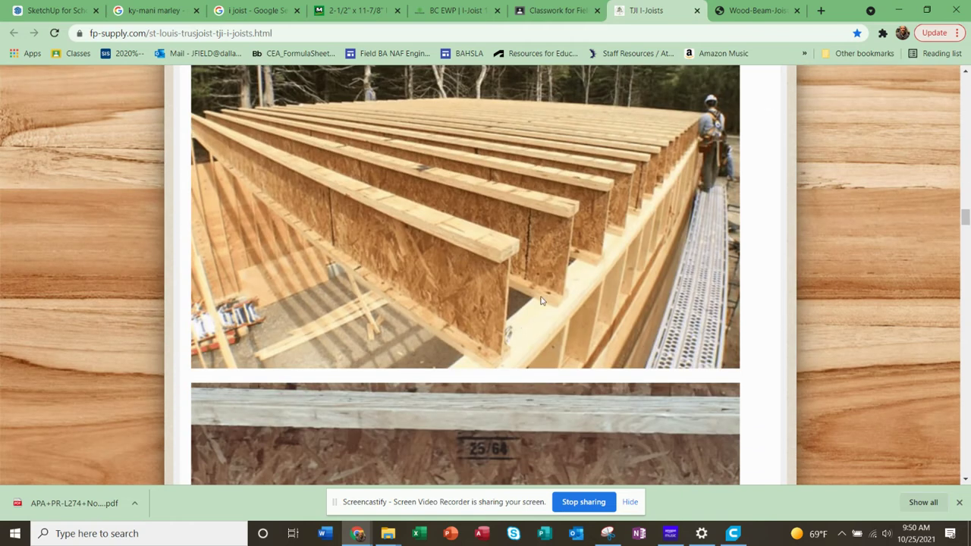
scroll(591, 255, "down", 10)
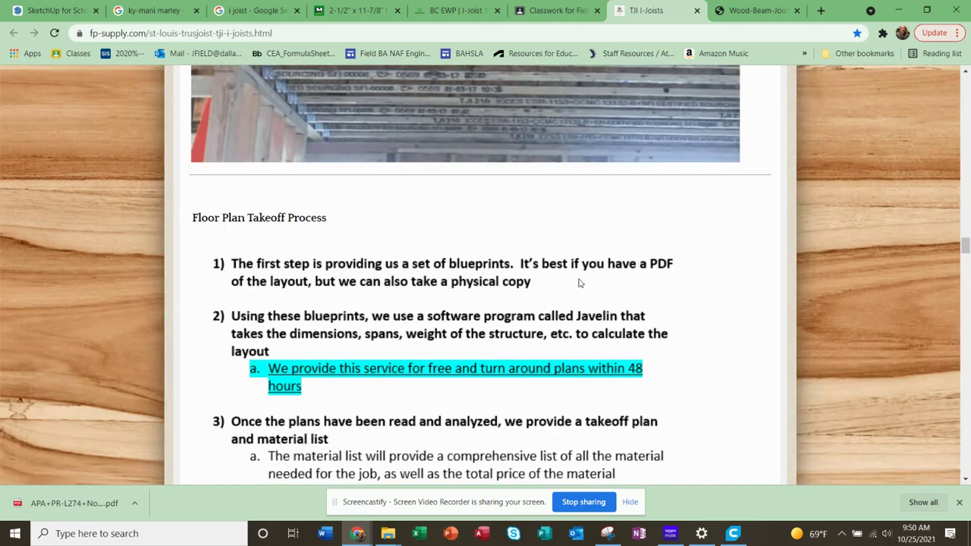
scroll(578, 283, "up", 3)
Return to Google Classroom to view the girder and joist layout image unnamed (1).jpg, and switch back to SketchUp.
left_click(557, 9)
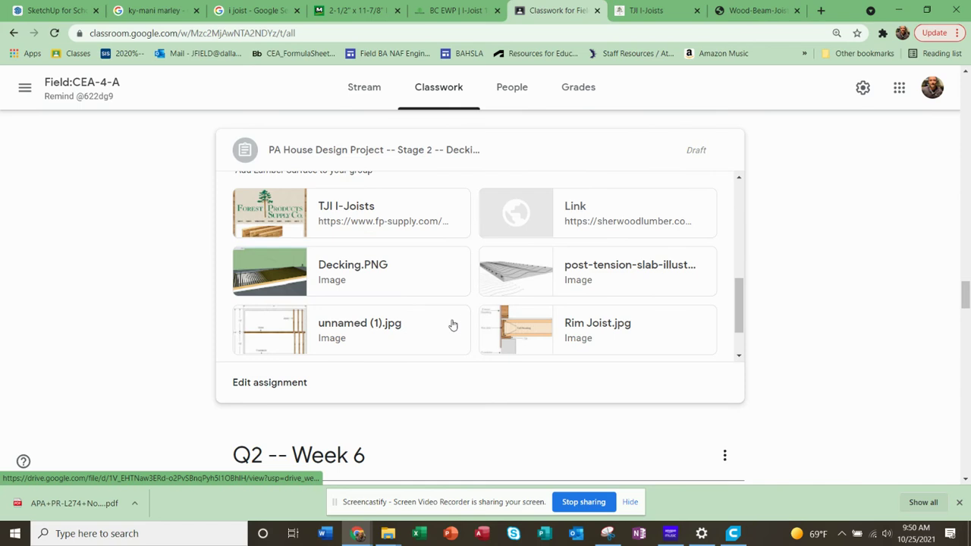
left_click(339, 328)
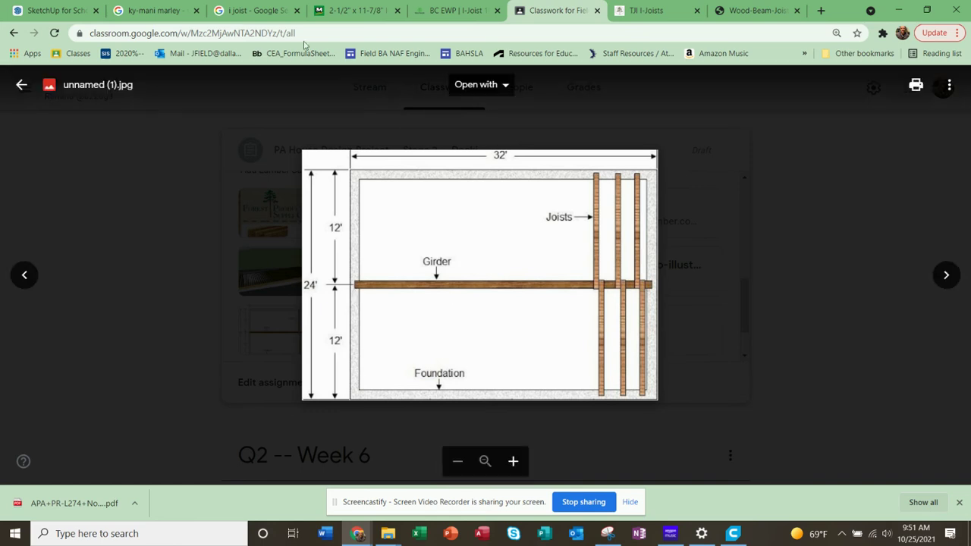
left_click(55, 10)
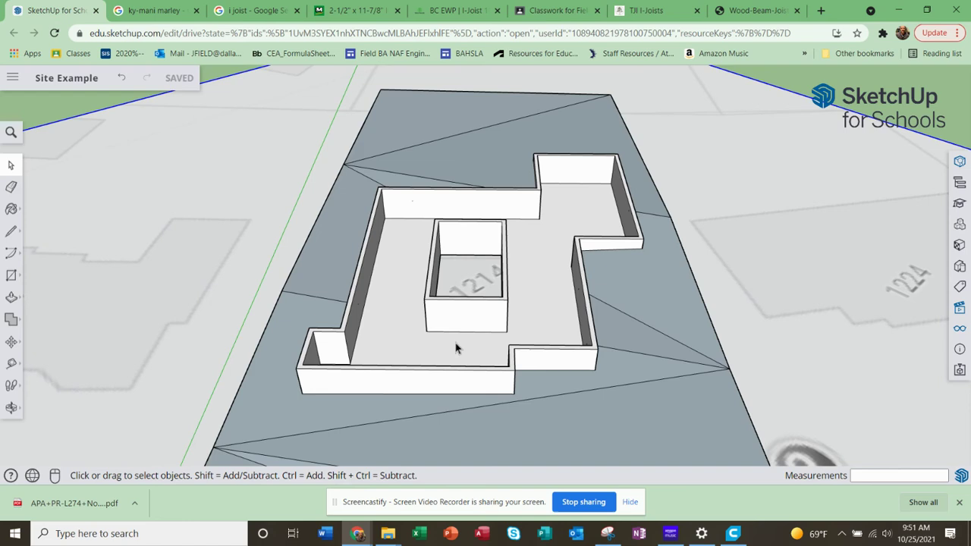
Measure across the foundation from the long outer wall toward the opposite wall with the Tape Measure.
middle_click_drag(473, 307, 470, 411)
scroll(456, 415, "up", 3)
middle_click_drag(427, 331, 414, 434)
scroll(385, 423, "up", 3)
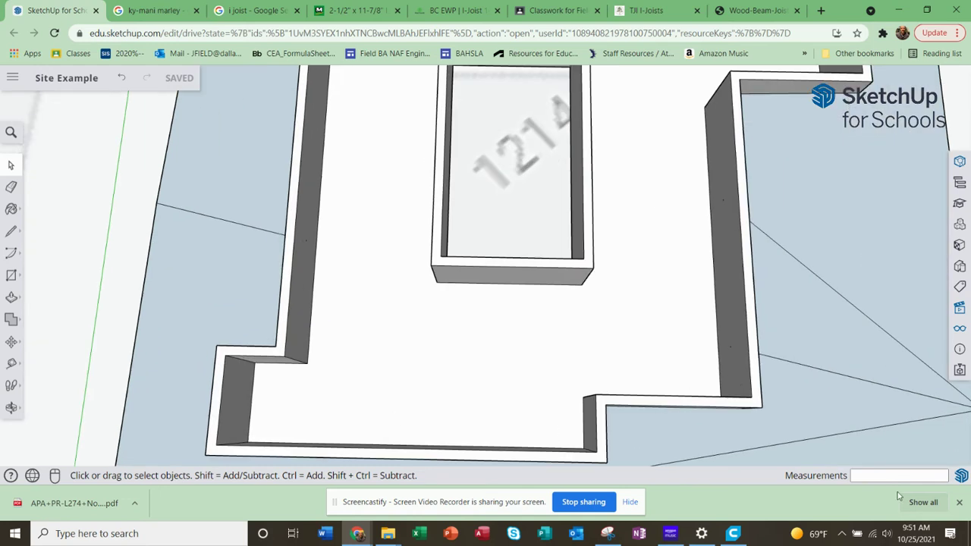
left_click(12, 363)
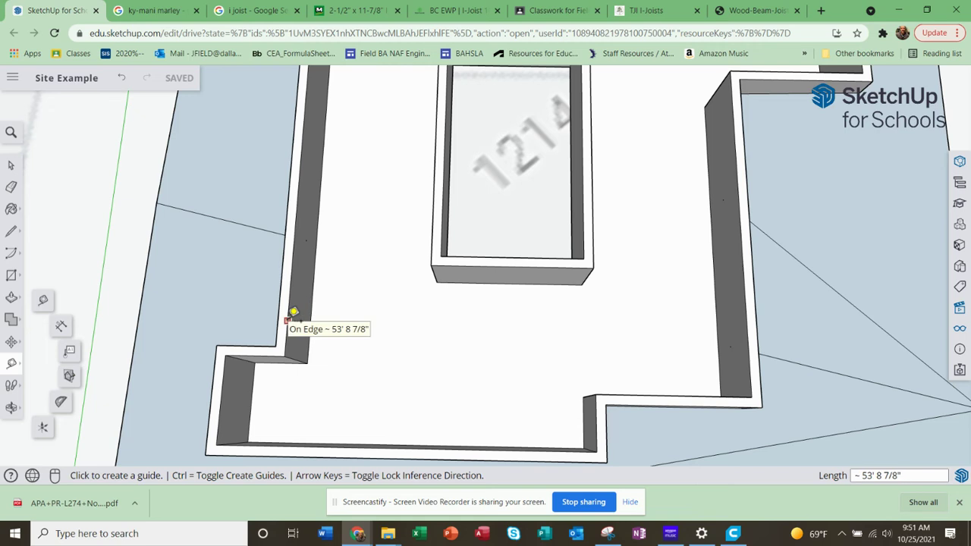
left_click(288, 320)
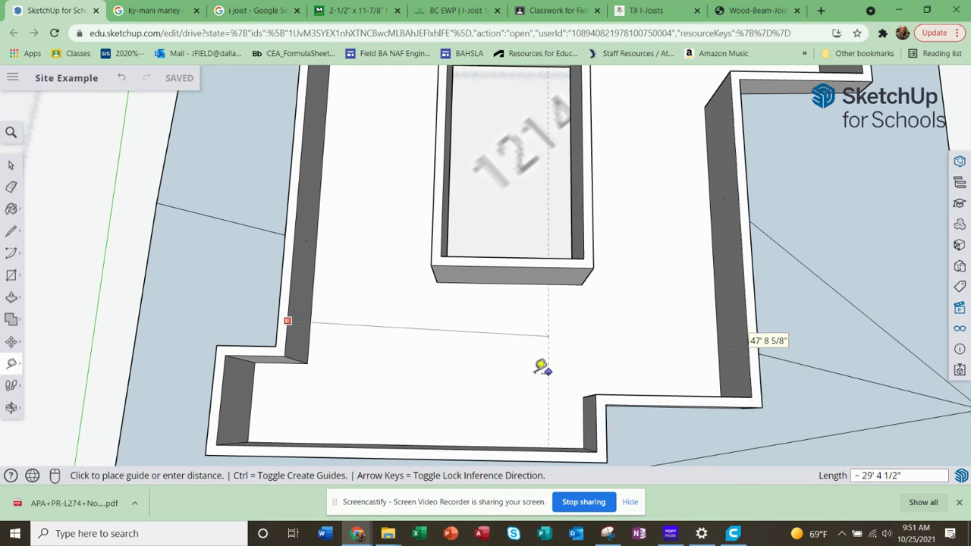
scroll(483, 372, "down", 5)
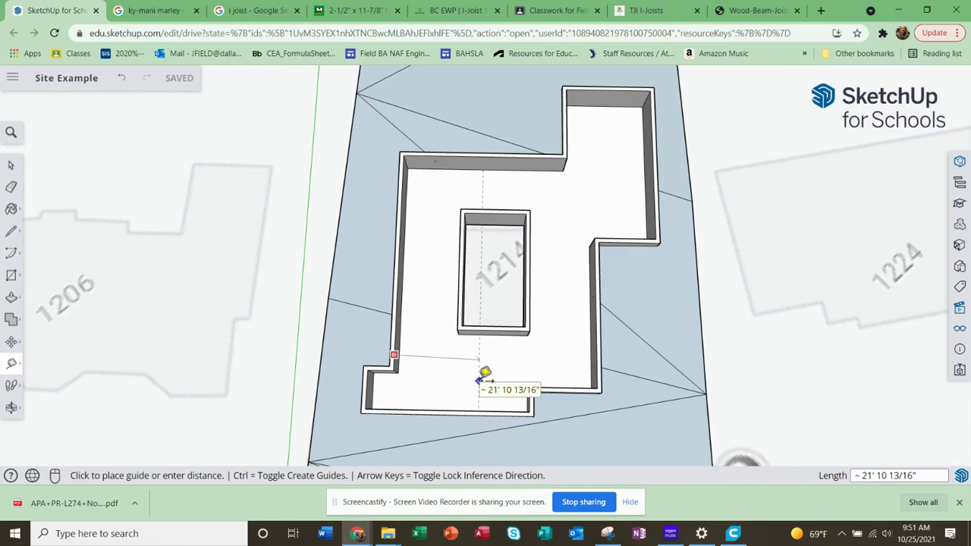
left_click(483, 373)
scroll(409, 358, "up", 2)
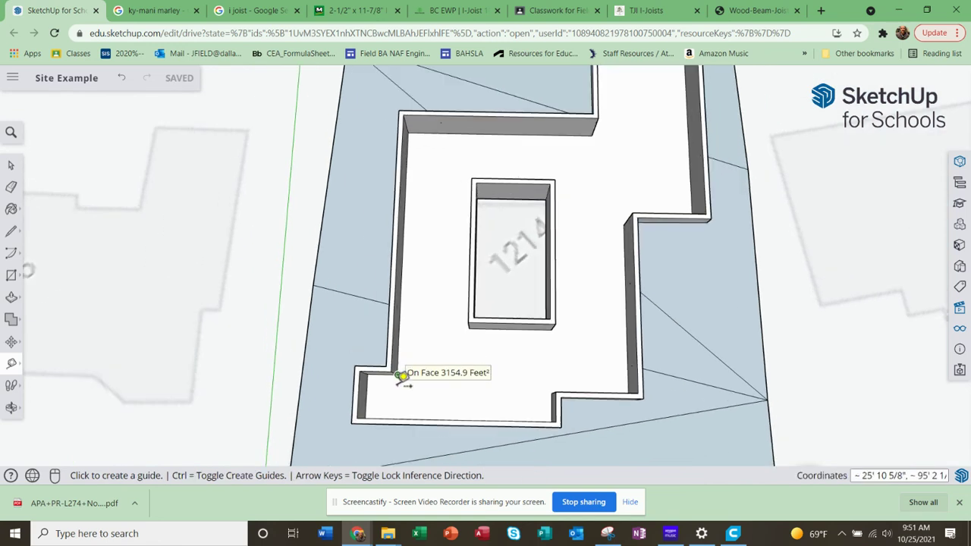
Measure from the long outer wall toward the near side of the inner rectangular foundation.
scroll(431, 254, "up", 2)
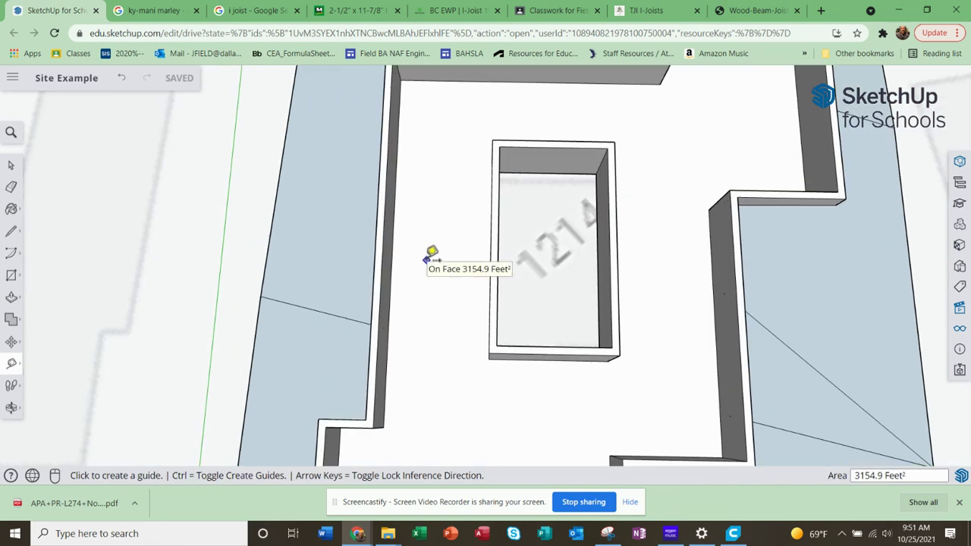
left_click(382, 255)
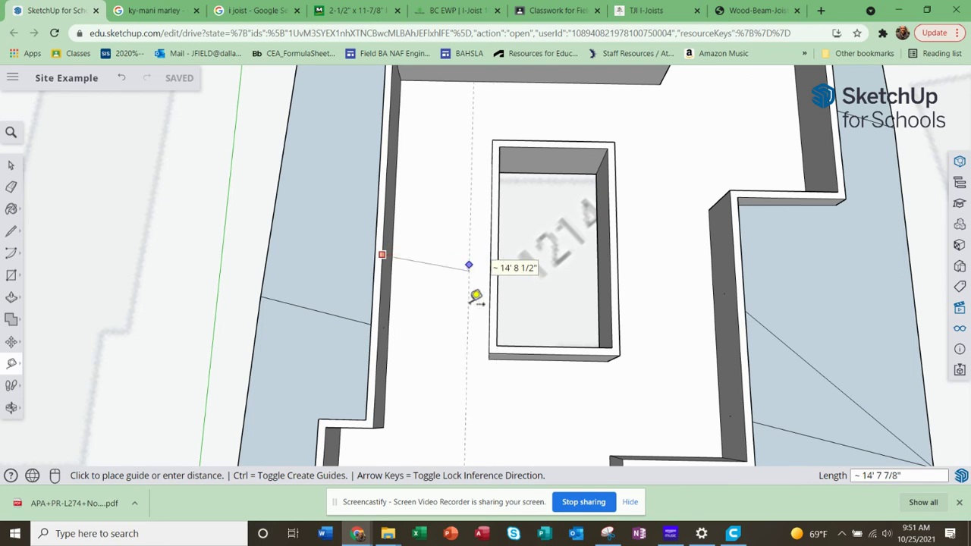
left_click(470, 255)
scroll(462, 319, "down", 3)
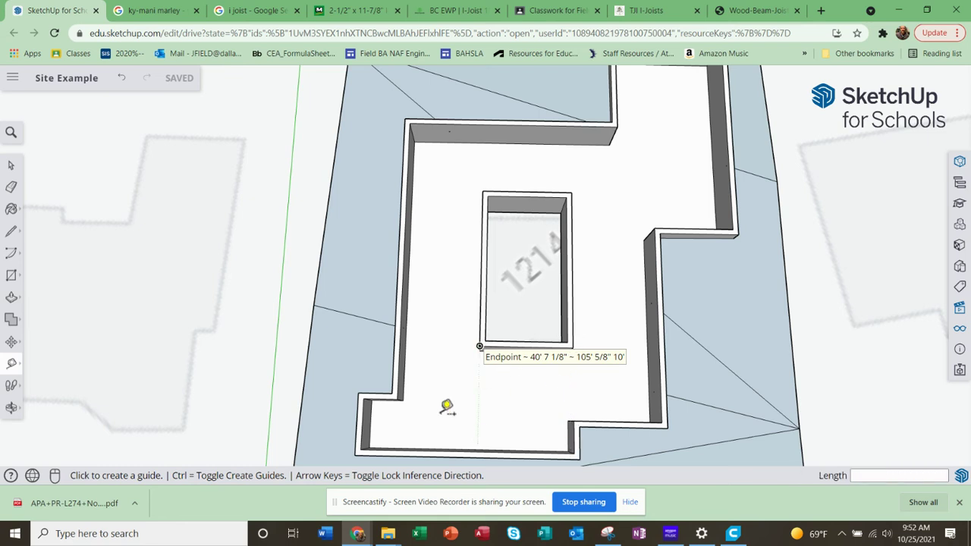
Examine the span between the inner rectangular foundation and the front outer wall.
left_click(433, 368)
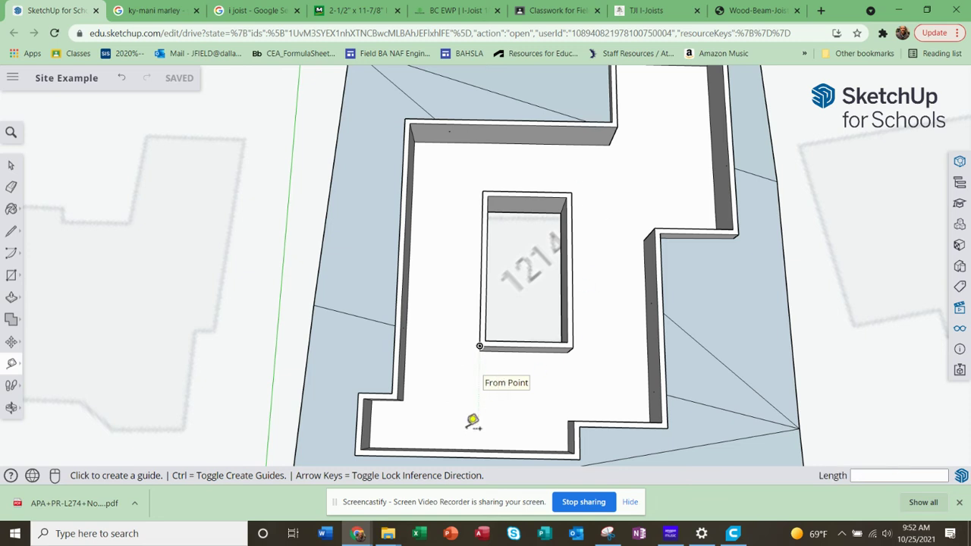
middle_click_drag(519, 376, 372, 250)
scroll(372, 251, "down", 3)
scroll(402, 331, "up", 6)
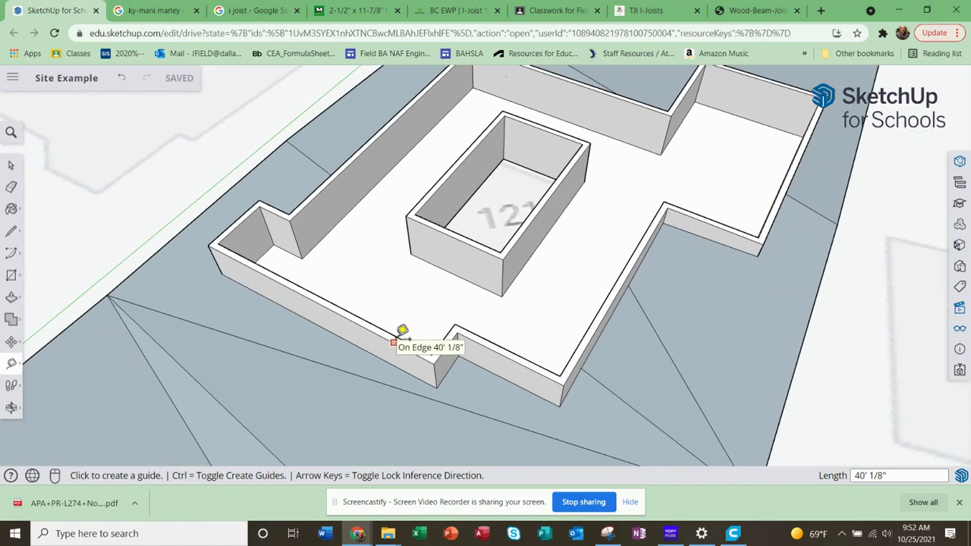
mouse_move(402, 331)
middle_mouse_down()
mouse_move(428, 341)
mouse_move(387, 350)
mouse_move(356, 336)
mouse_move(398, 334)
middle_mouse_up()
key("t")
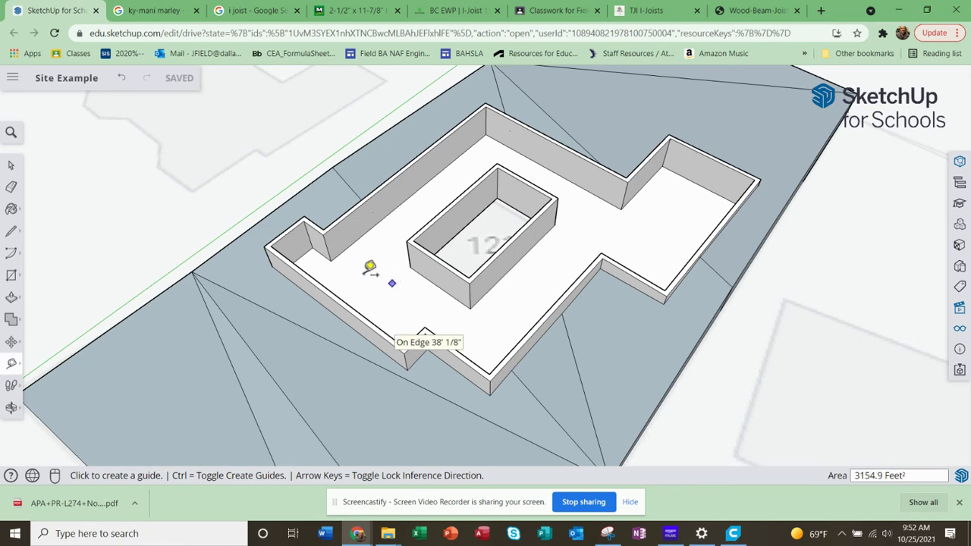
scroll(369, 267, "up", 5)
middle_click_drag(357, 253, 429, 253)
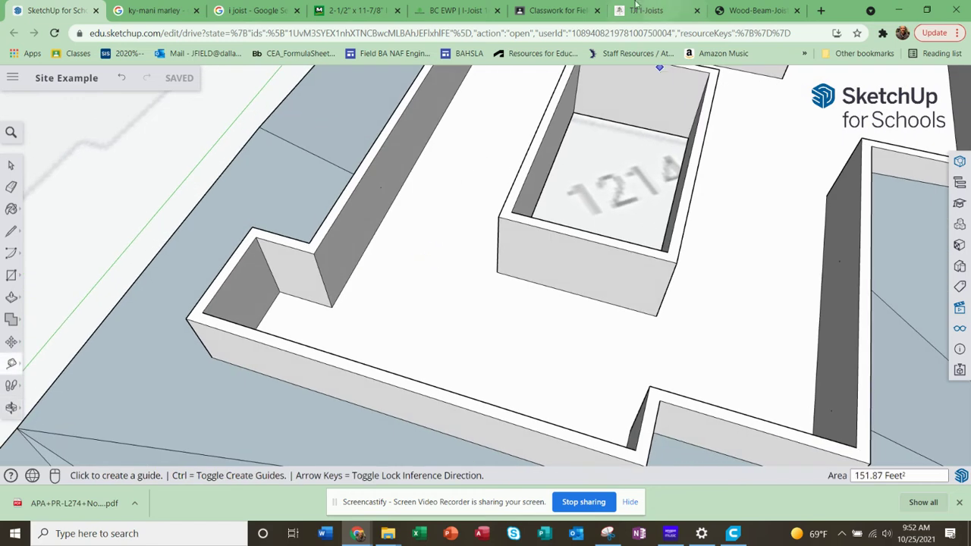
Inspect the perimeter walls and the inner rectangular foundation from several sides.
scroll(386, 396, "down", 2)
scroll(386, 395, "down", 3)
middle_click_drag(481, 319, 624, 326)
scroll(618, 339, "down", 1)
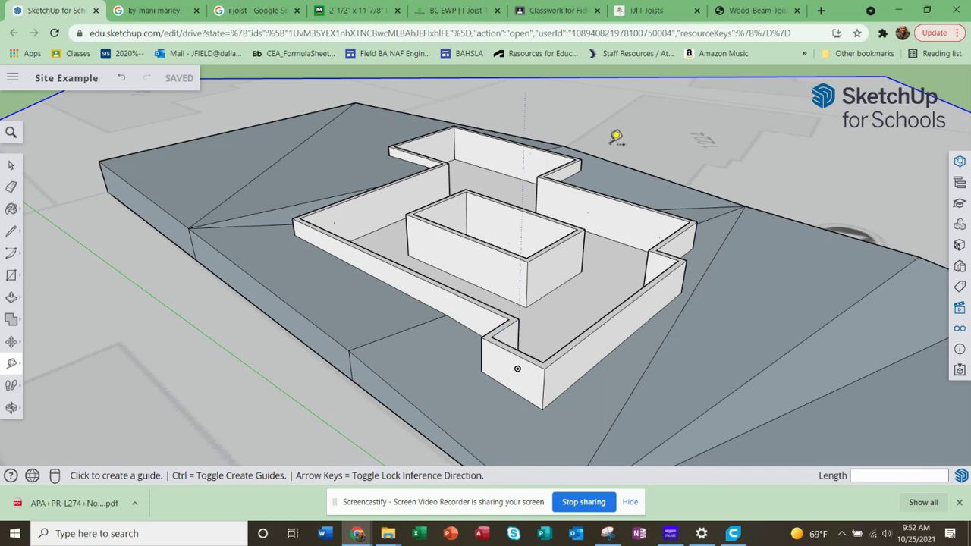
middle_click_drag(520, 375, 412, 449)
middle_click_drag(471, 417, 432, 368)
scroll(429, 357, "up", 2)
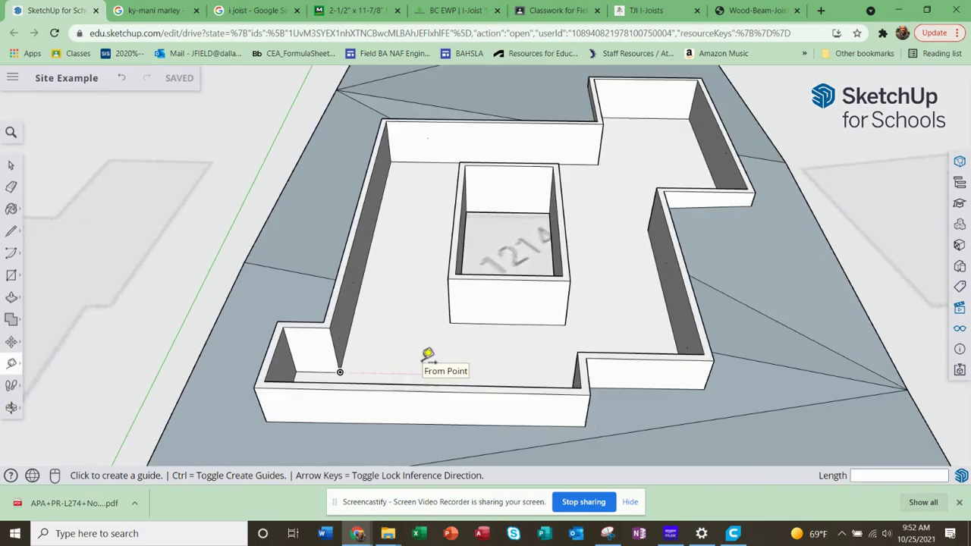
middle_click_drag(466, 321, 698, 275)
scroll(589, 306, "up", 2)
middle_click_drag(589, 305, 396, 312)
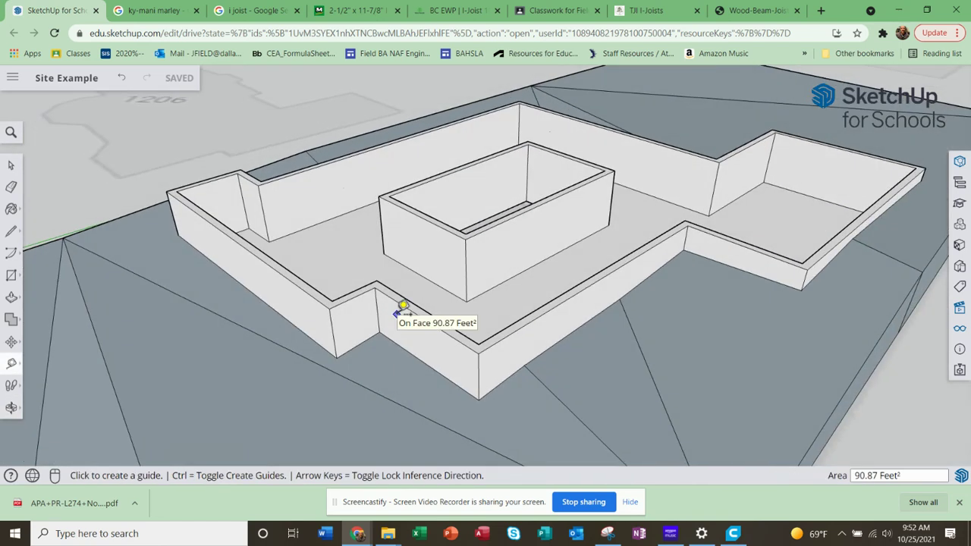
scroll(489, 280, "down", 2)
scroll(384, 210, "up", 2)
middle_click_drag(384, 210, 523, 253)
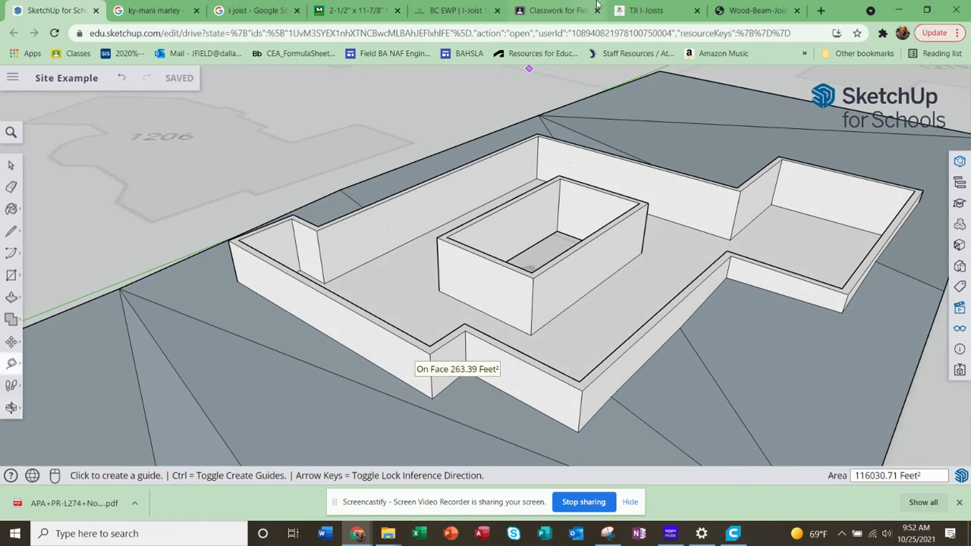
Switch to Google Classroom to view the dimensions in I-joist Measurements.PNG, and return to the front foundation wall in SketchUp.
left_click(651, 10)
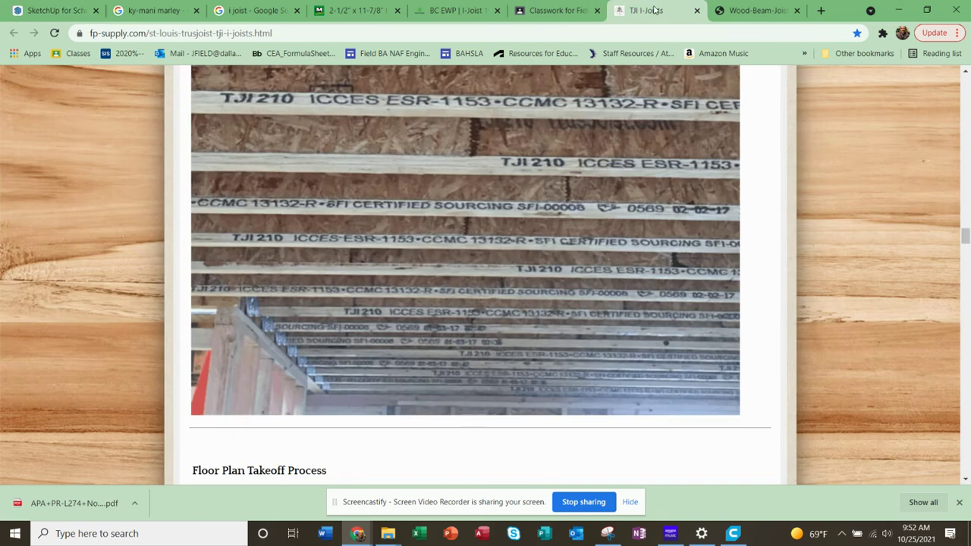
left_click(558, 10)
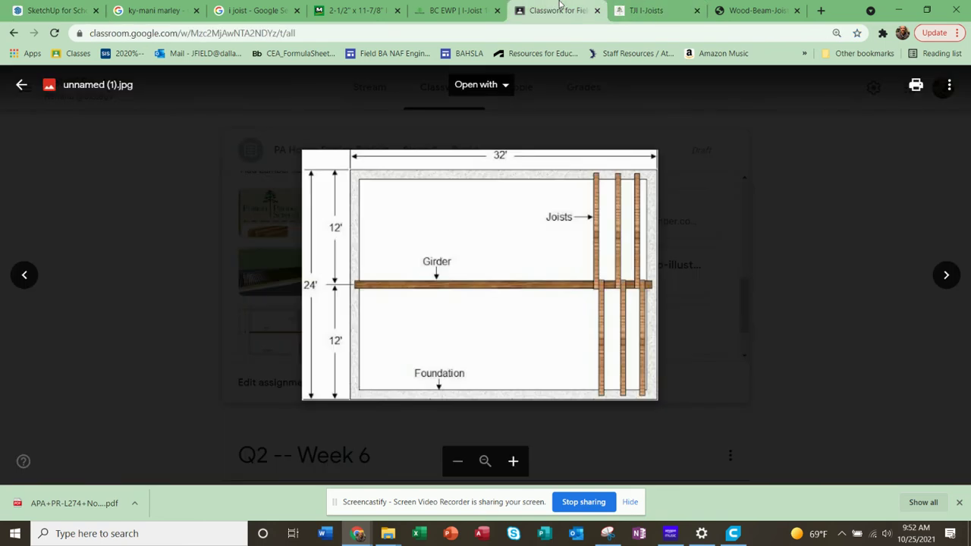
left_click(21, 84)
scroll(536, 280, "down", 1)
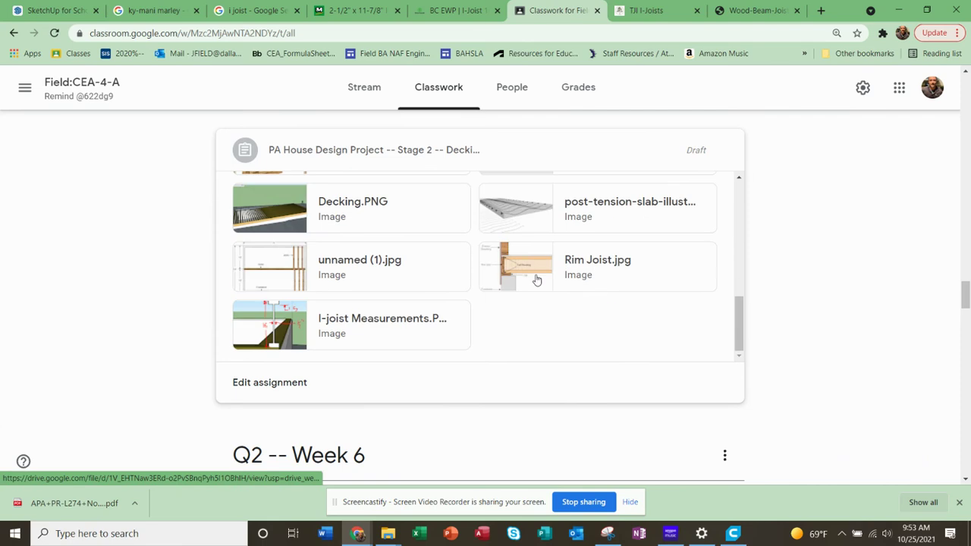
left_click(276, 324)
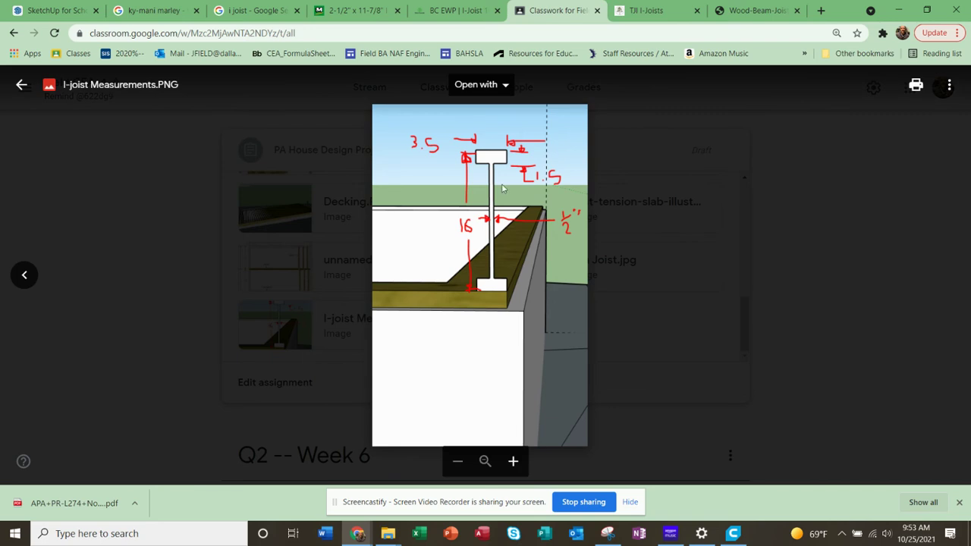
left_click(648, 10)
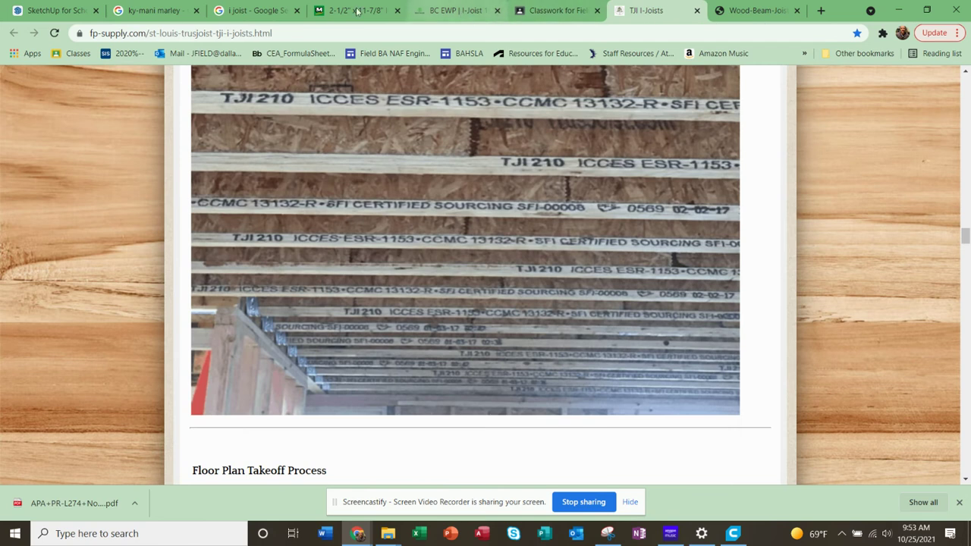
left_click(65, 10)
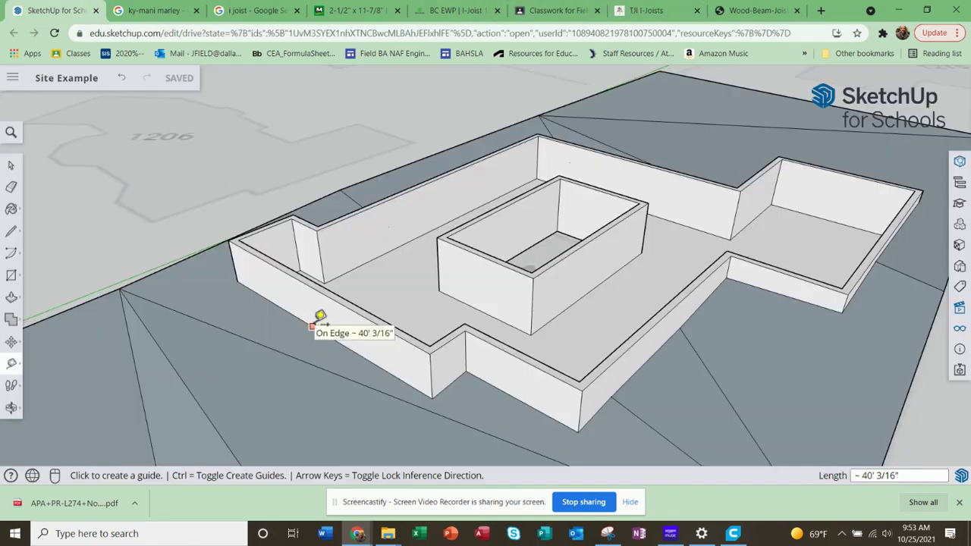
scroll(396, 343, "up", 3)
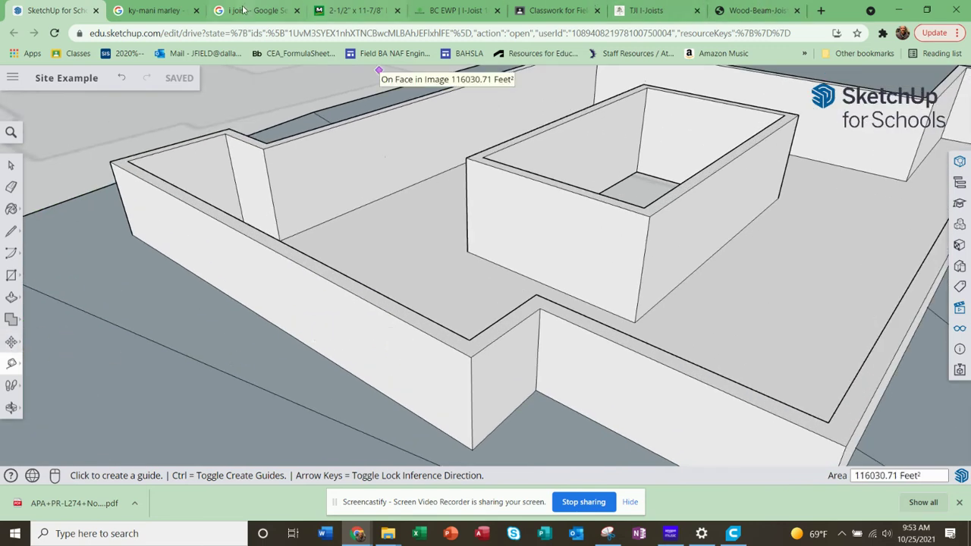
Switch to Google Classroom and examine the sill, rim joist and full bearing detail in Rim Joist.jpg.
left_click(549, 9)
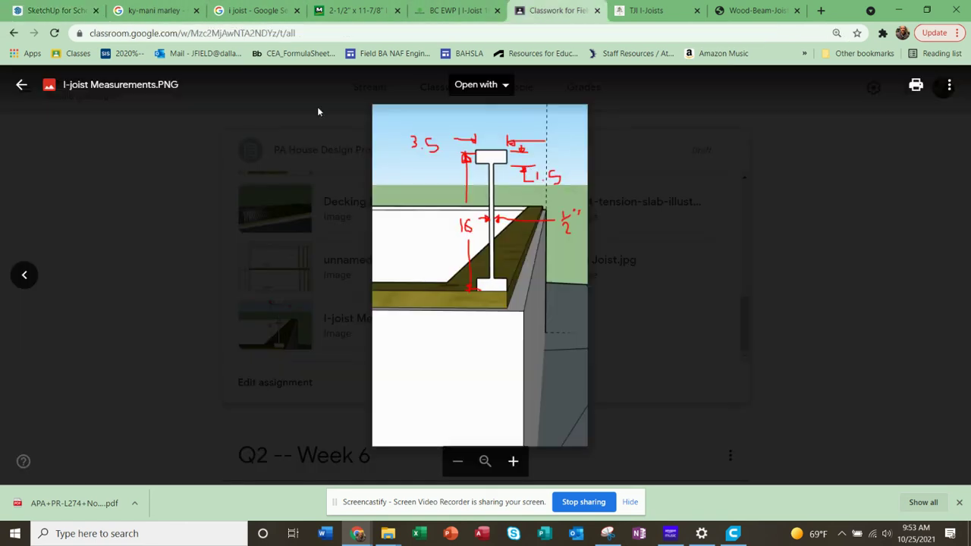
left_click(21, 84)
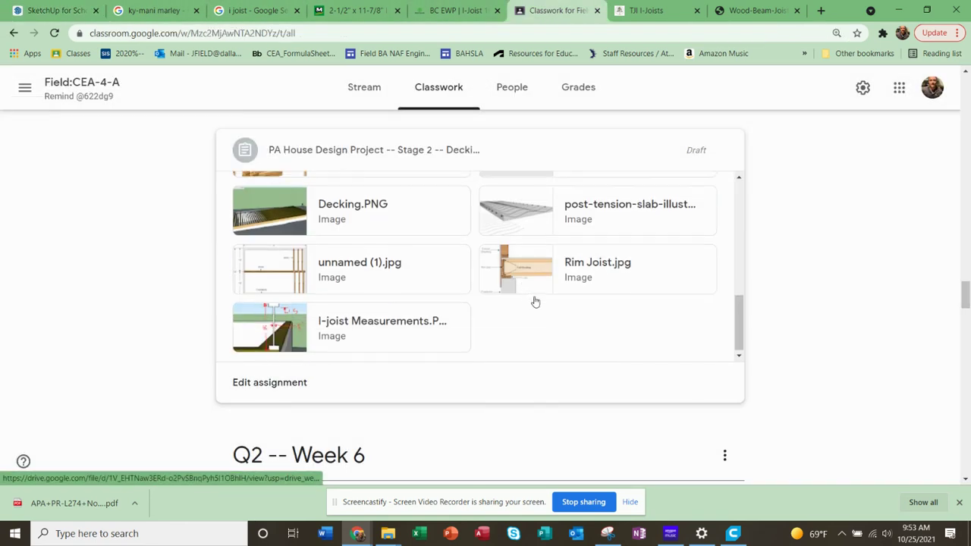
left_click(516, 271)
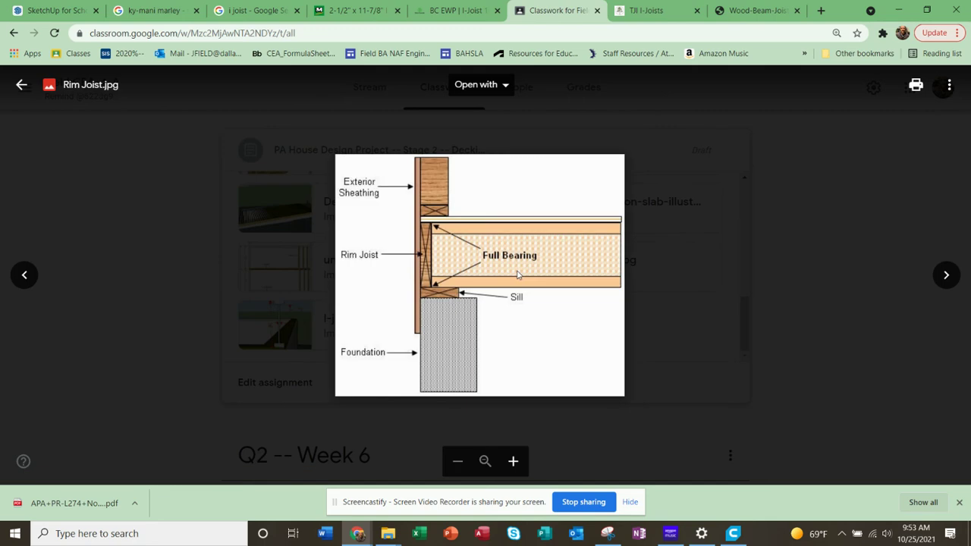
scroll(416, 284, "up", 3)
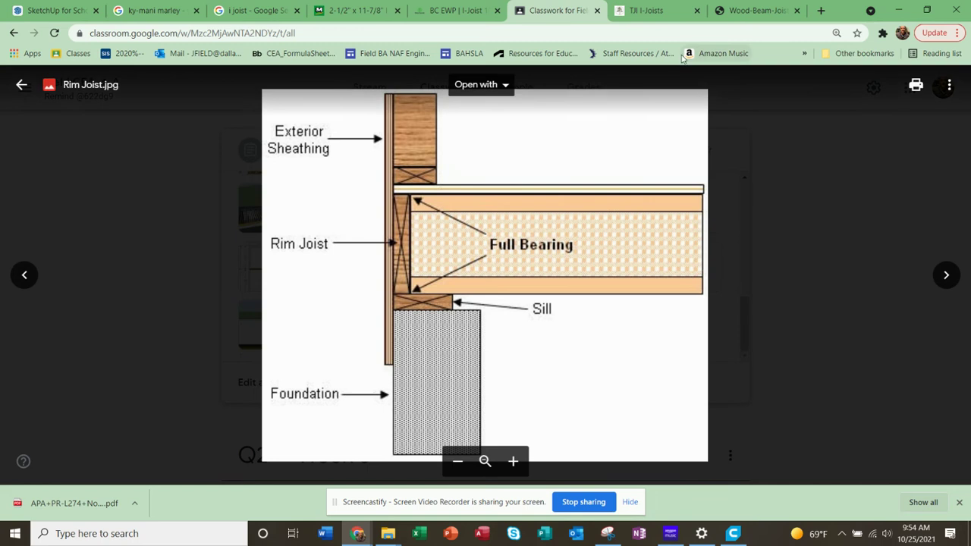
Switch to SketchUp and offset the outer top edges of the perimeter foundation wall inward by 4".
left_click(58, 10)
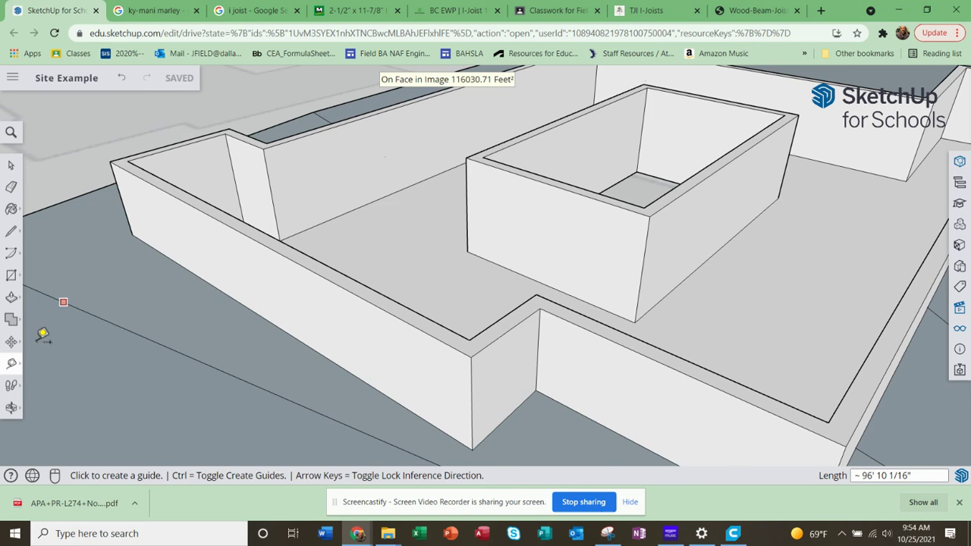
left_click(12, 297)
left_click(49, 298)
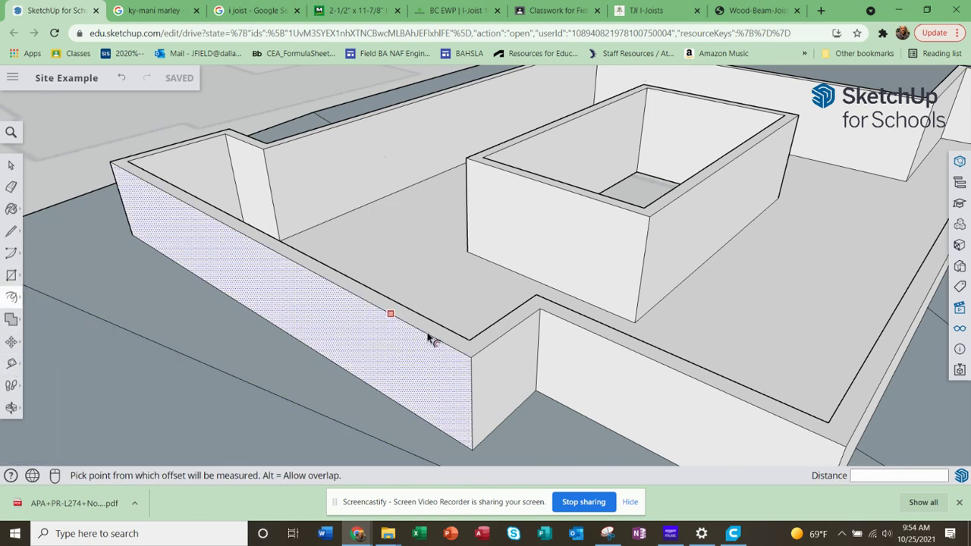
left_click(438, 336)
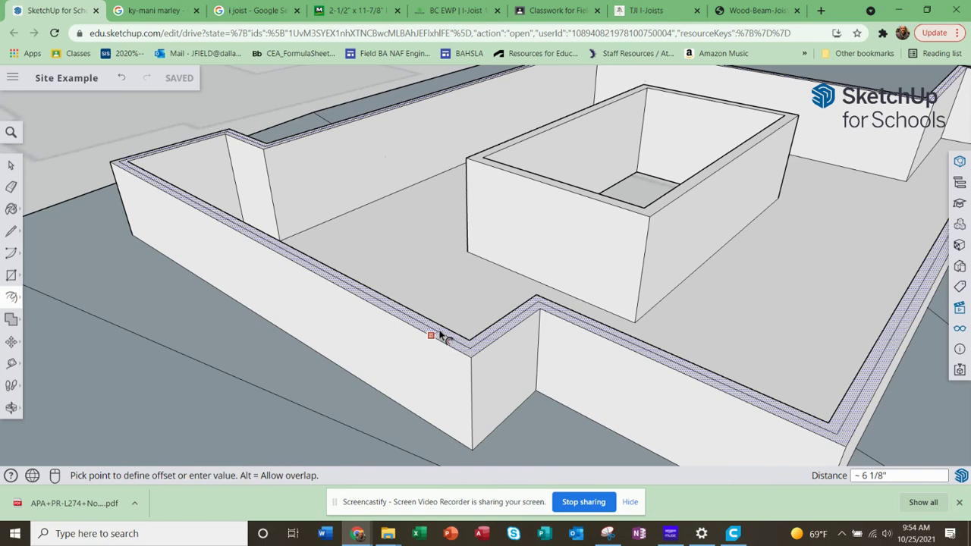
scroll(437, 336, "up", 4)
scroll(437, 335, "up", 2)
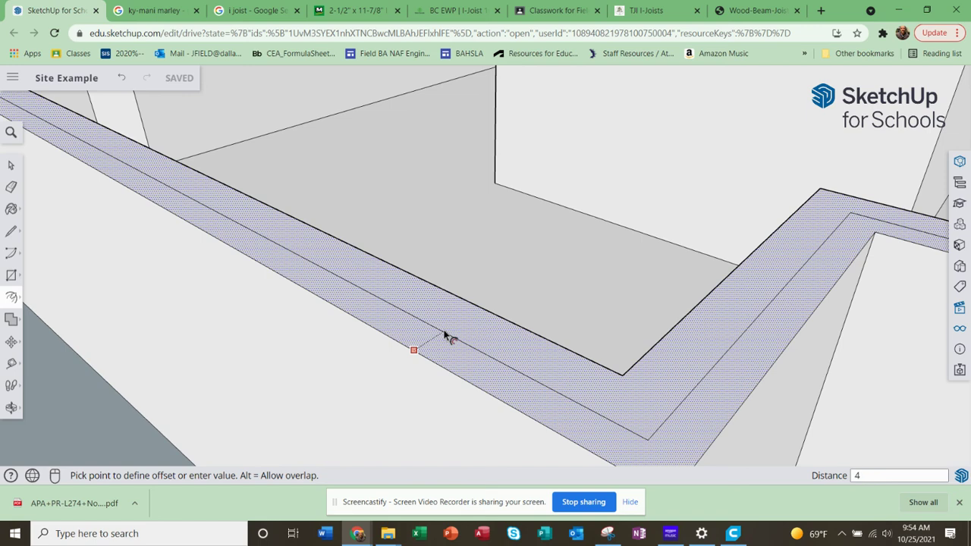
left_click(444, 336)
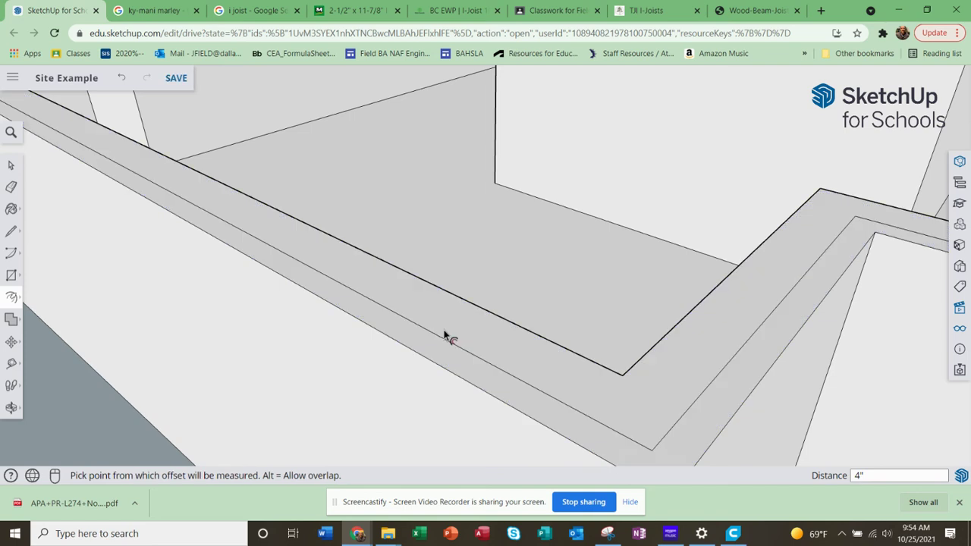
Try to raise the inner strip of the perimeter foundation wall's top face by 2" with Push/Pull.
scroll(457, 336, "down", 3)
scroll(451, 346, "up", 1)
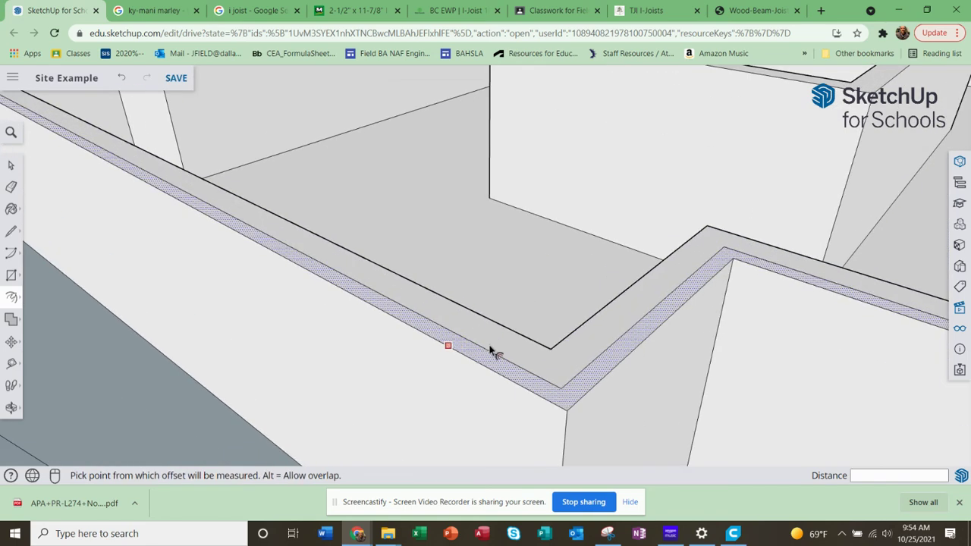
mouse_move(13, 300)
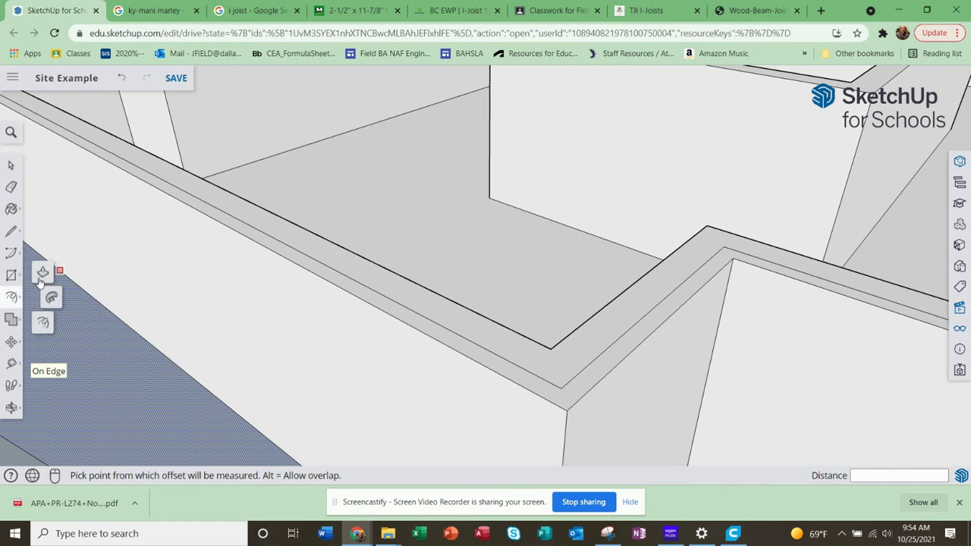
left_click(43, 272)
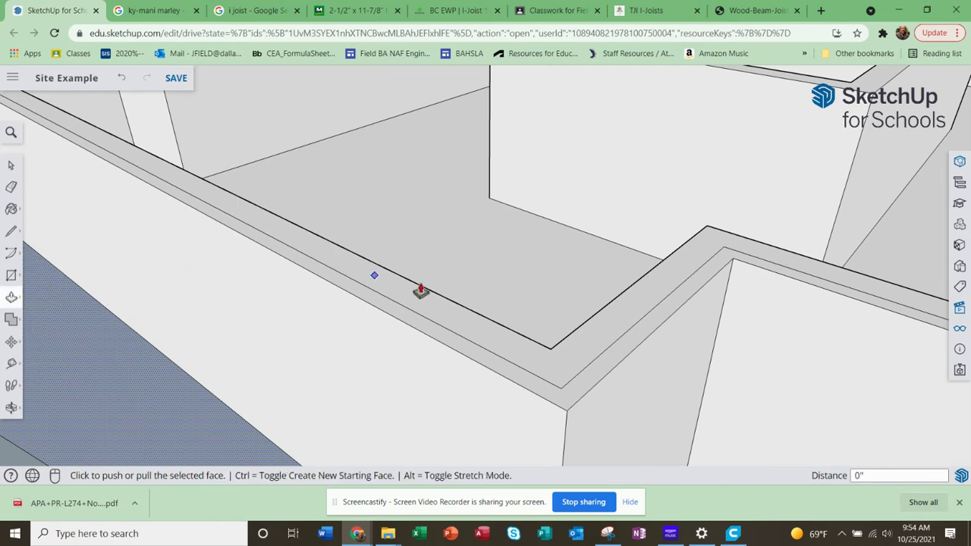
scroll(435, 323, "down", 2)
scroll(444, 322, "up", 3)
left_click(13, 168)
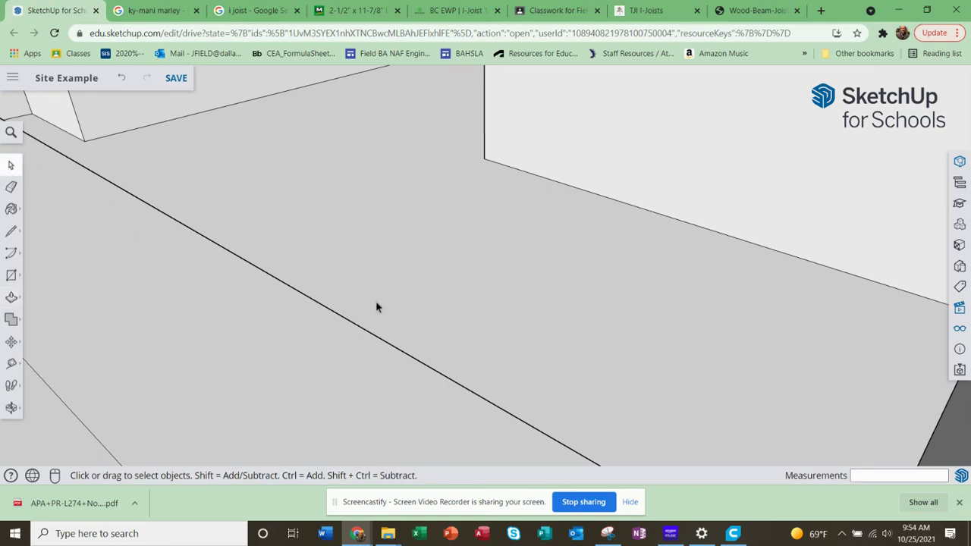
scroll(408, 312, "down", 3)
left_click(414, 345)
left_click(414, 331)
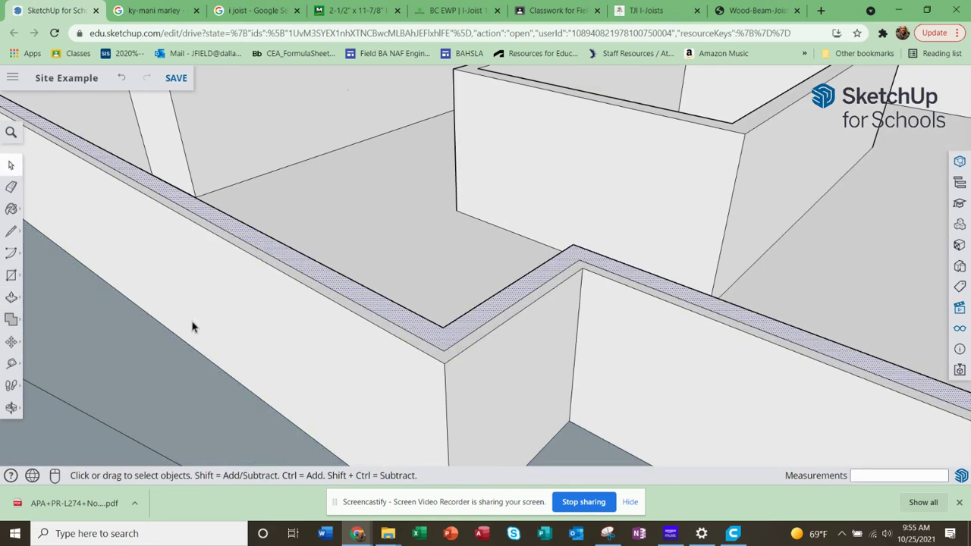
left_click(11, 297)
left_click(405, 315)
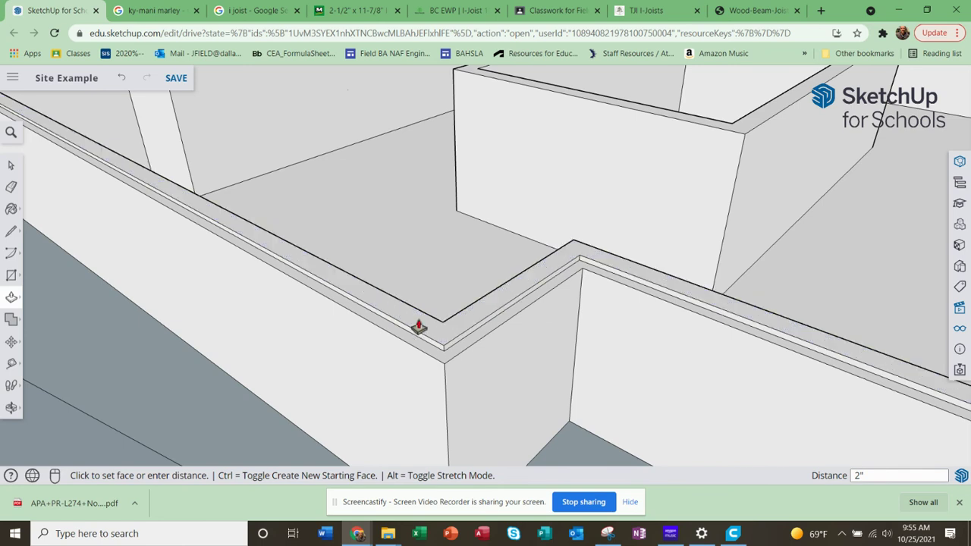
left_click(454, 333)
Push/Pull the inner strip on top of the perimeter foundation wall up 2" as a new starting face, forming the sill.
middle_click_drag(461, 354, 708, 372)
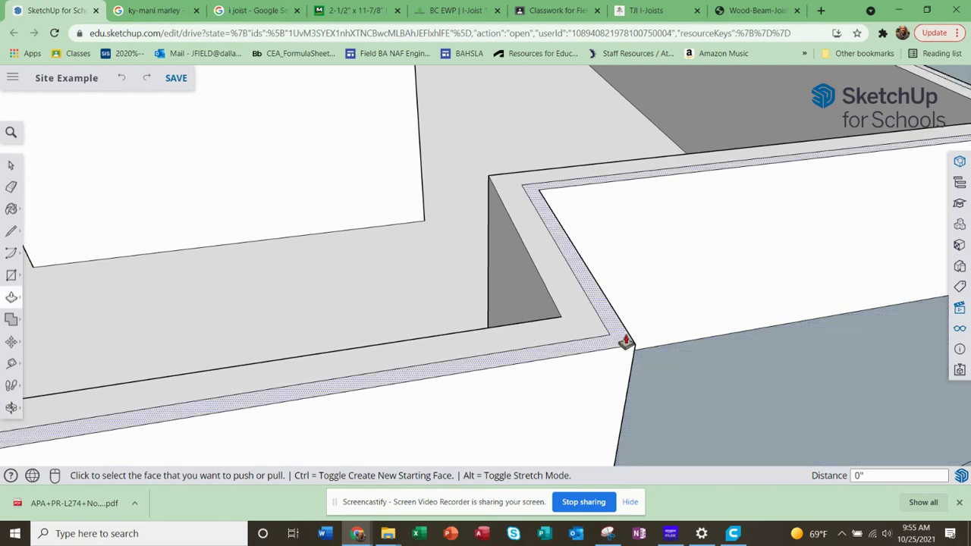
middle_click_drag(570, 324, 650, 298)
scroll(603, 303, "up", 2)
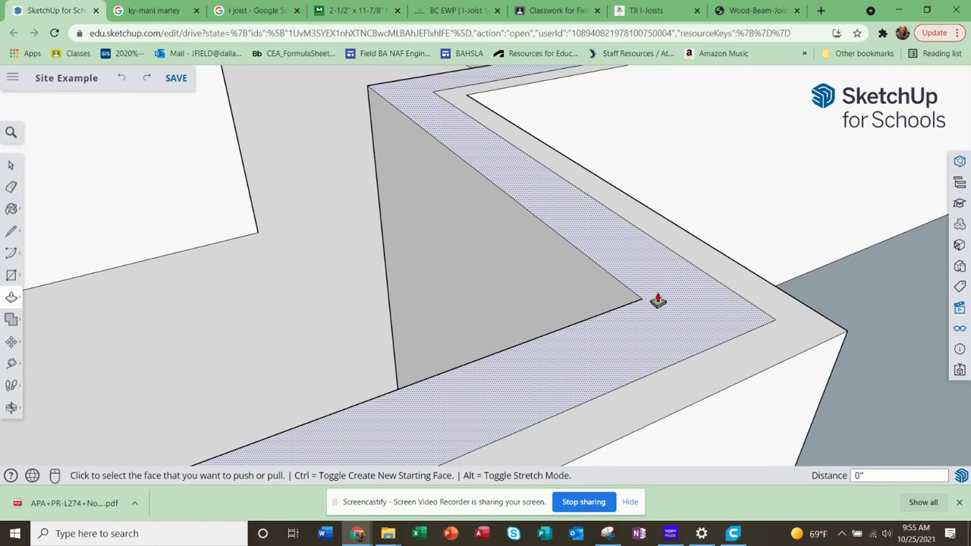
left_click(657, 301)
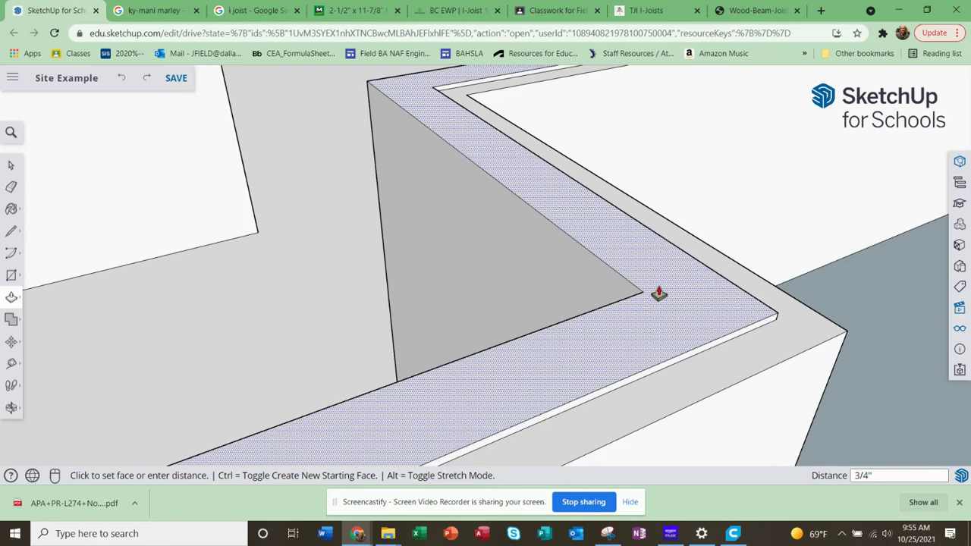
key("ctrl")
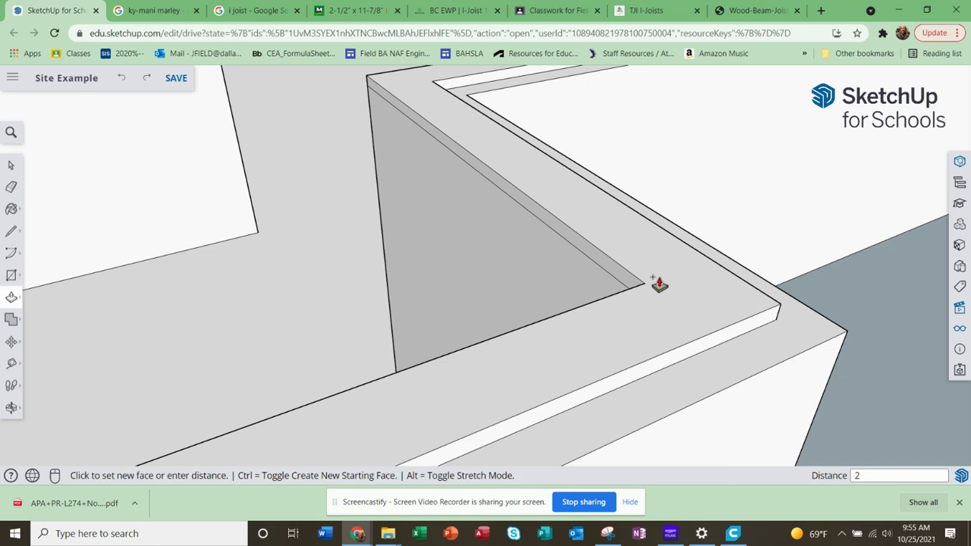
left_click(659, 285)
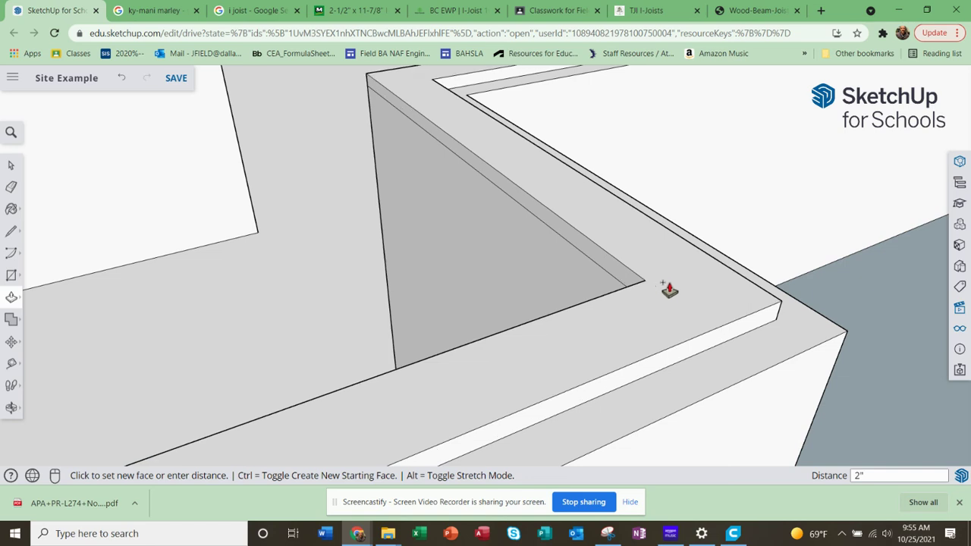
Browse the material library to the Wood collection and choose the olive-green knotted wood for painting.
left_click(960, 244)
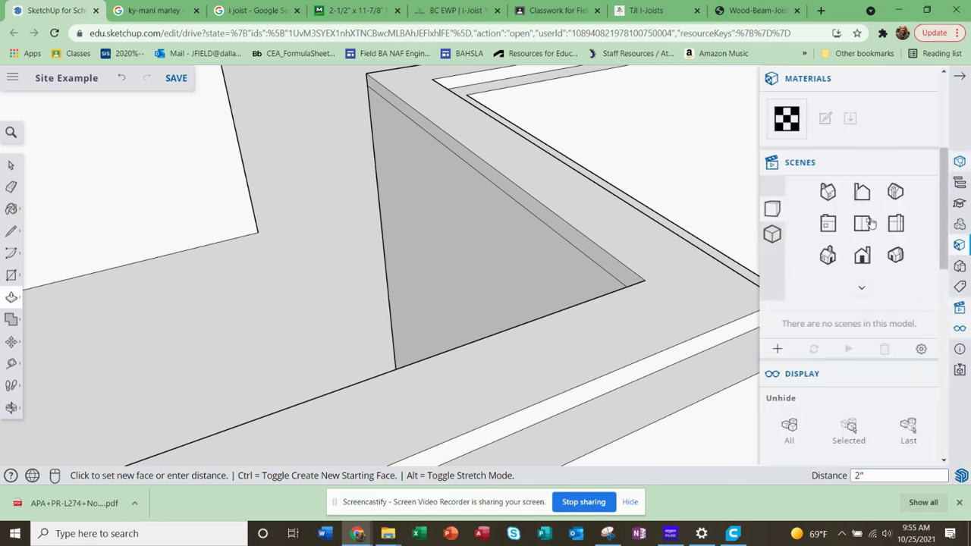
left_click(895, 160)
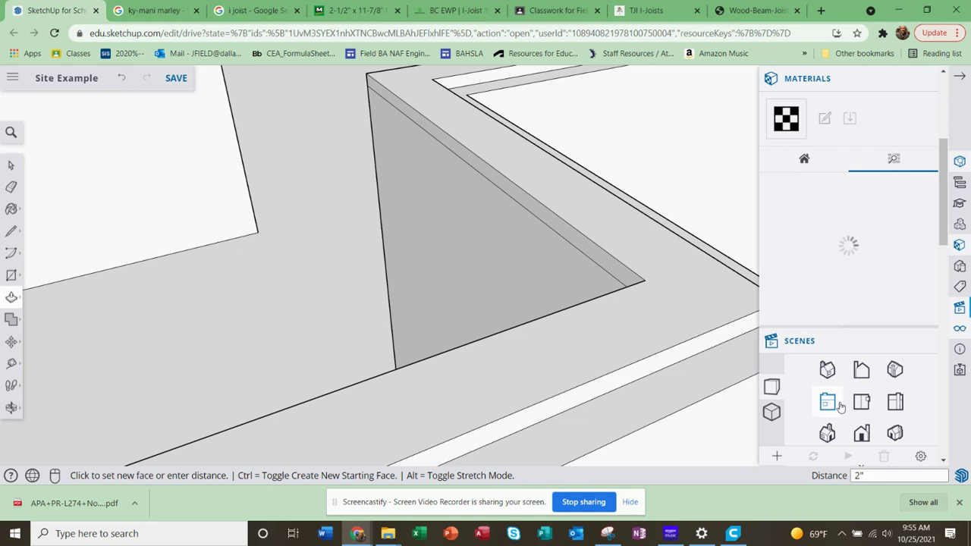
scroll(862, 402, "down", 2)
scroll(861, 402, "down", 3)
scroll(862, 402, "down", 3)
left_click(818, 219)
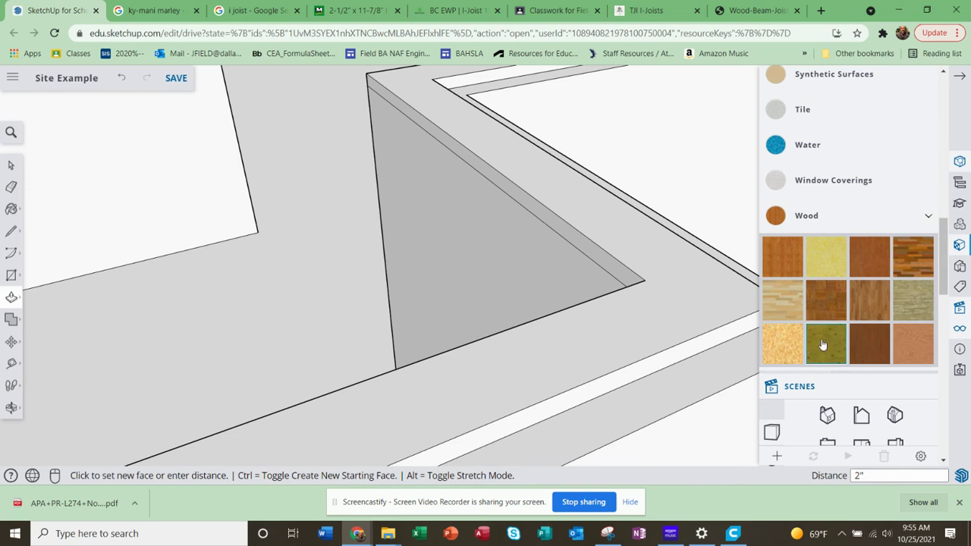
left_click(824, 348)
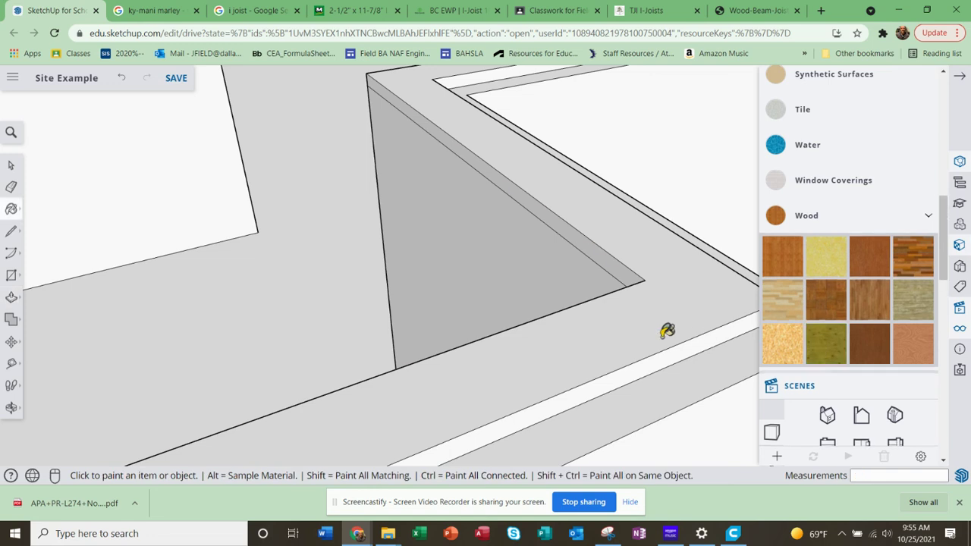
Paint the sill's top face around the perimeter foundation with the olive-green knotted wood.
left_click(677, 349)
scroll(677, 348, "down", 3)
middle_click_drag(674, 349, 675, 243)
scroll(674, 243, "down", 10)
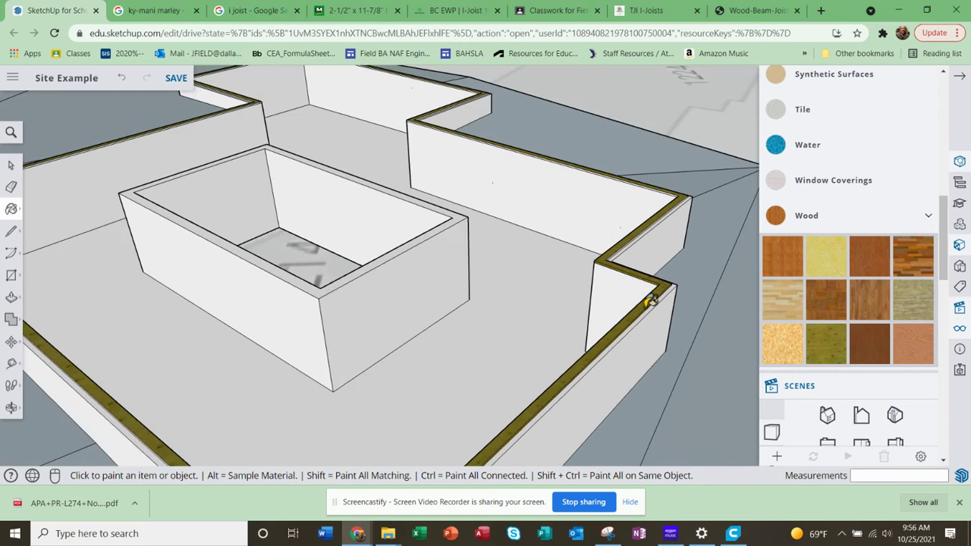
Paint the sill's inner side faces at the stepped corner with the same knotted wood.
scroll(418, 430, "up", 6)
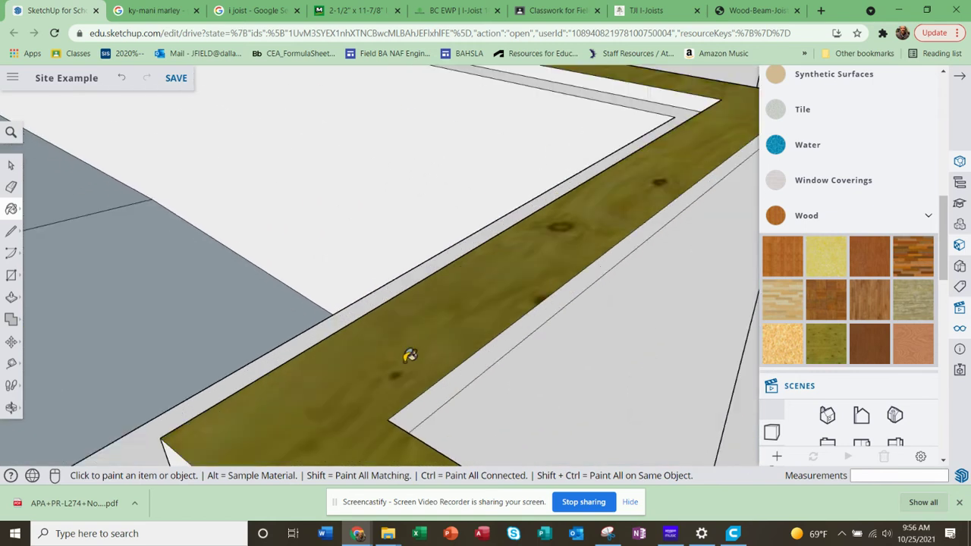
scroll(418, 406, "down", 3)
scroll(410, 399, "up", 5)
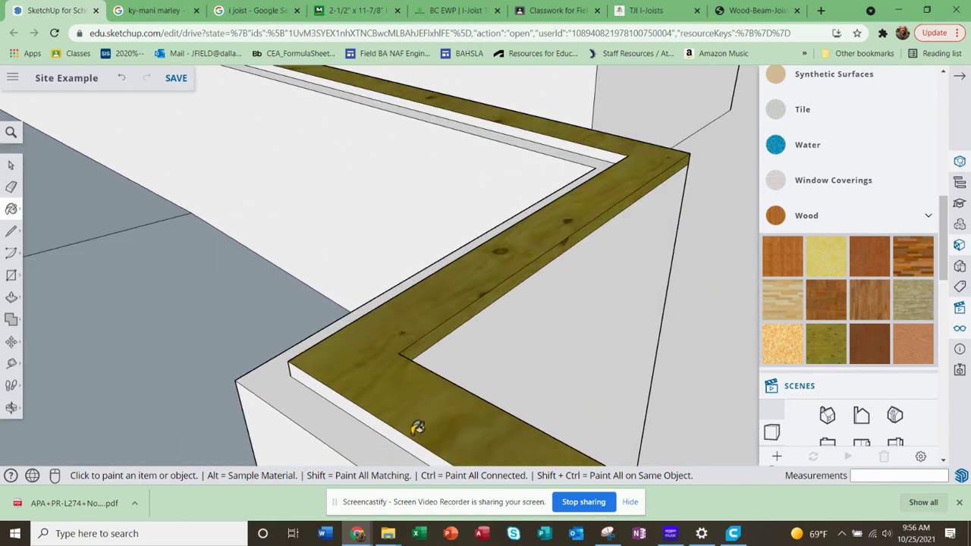
scroll(403, 398, "down", 4)
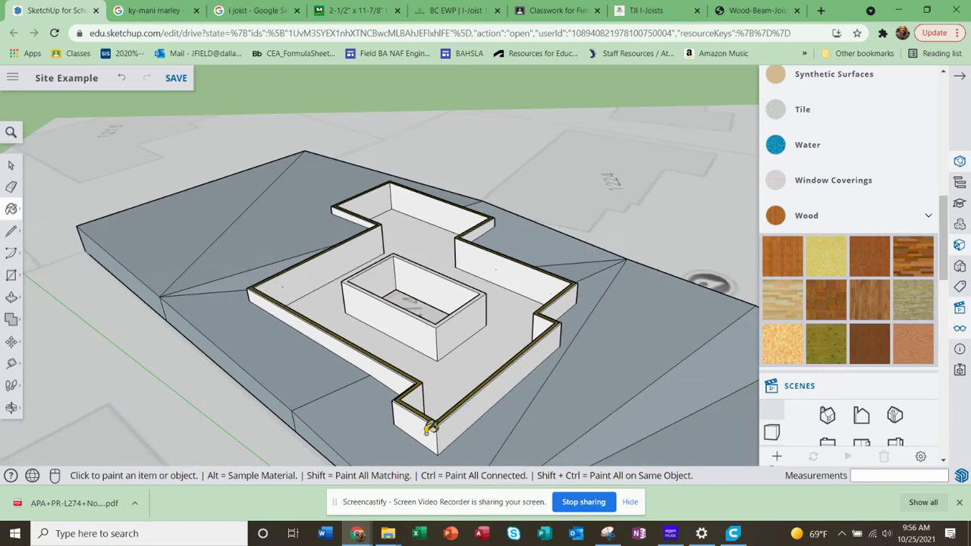
scroll(402, 400, "up", 3)
scroll(455, 404, "up", 3)
scroll(470, 379, "down", 4)
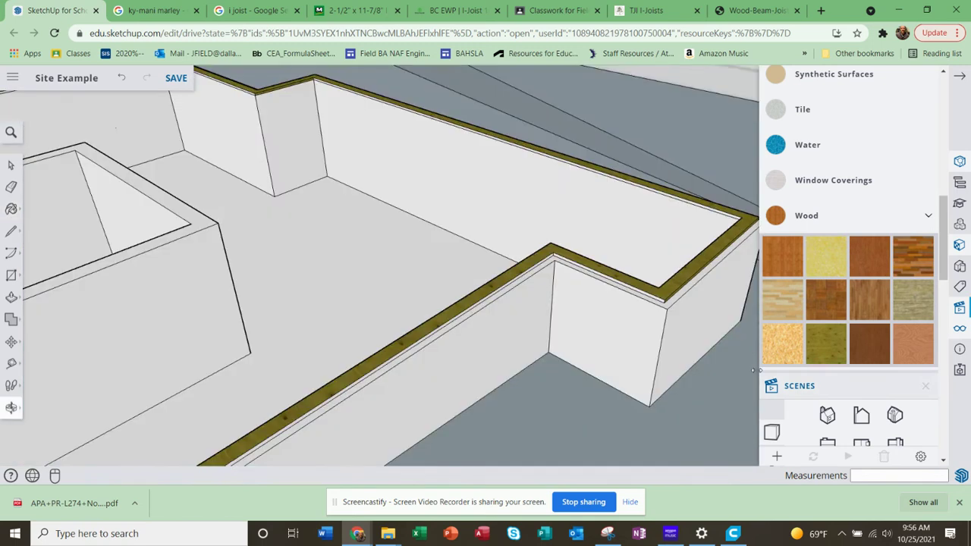
Paint the sill's two outer side faces that meet at the recessed wall corner with the knotted wood.
scroll(531, 250, "up", 5)
left_click(569, 276)
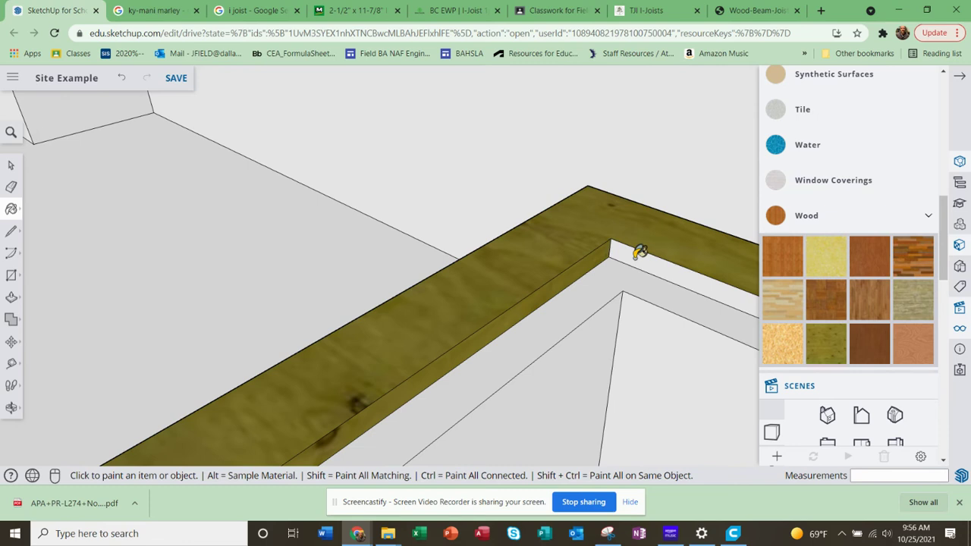
left_click(637, 257)
scroll(610, 273, "down", 3)
scroll(576, 277, "down", 4)
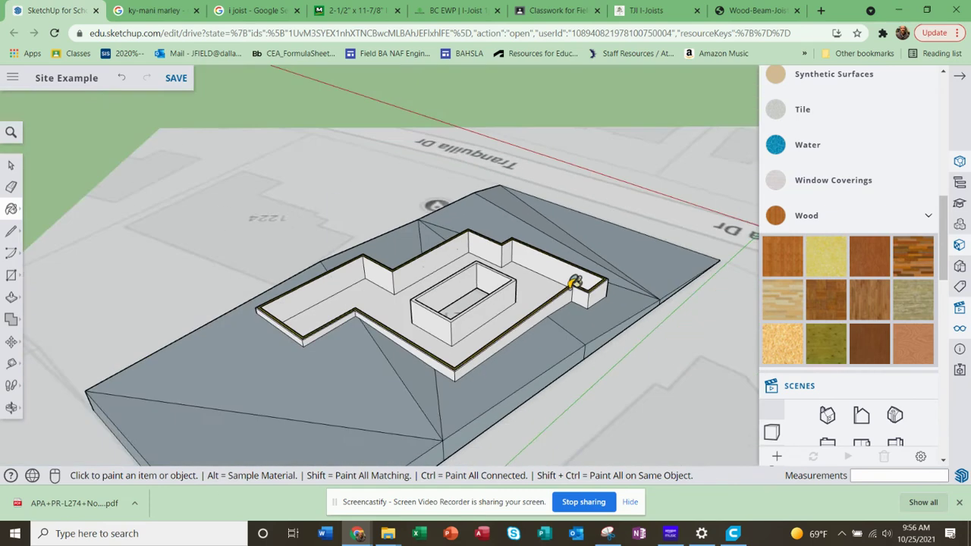
Paint the sill's outer side faces along the adjoining long wall and around its next recessed corner with the knotted wood.
scroll(447, 357, "up", 5)
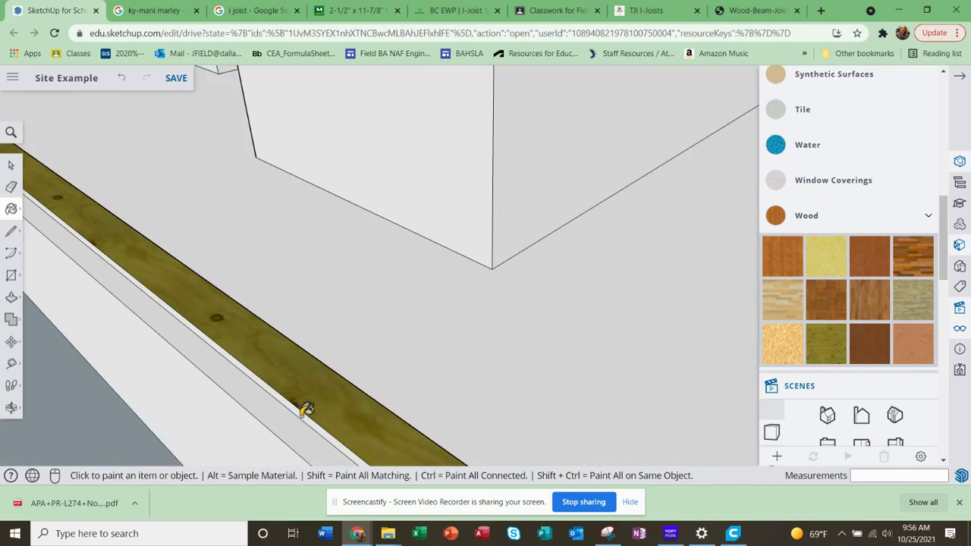
scroll(320, 398, "down", 4)
scroll(187, 367, "up", 4)
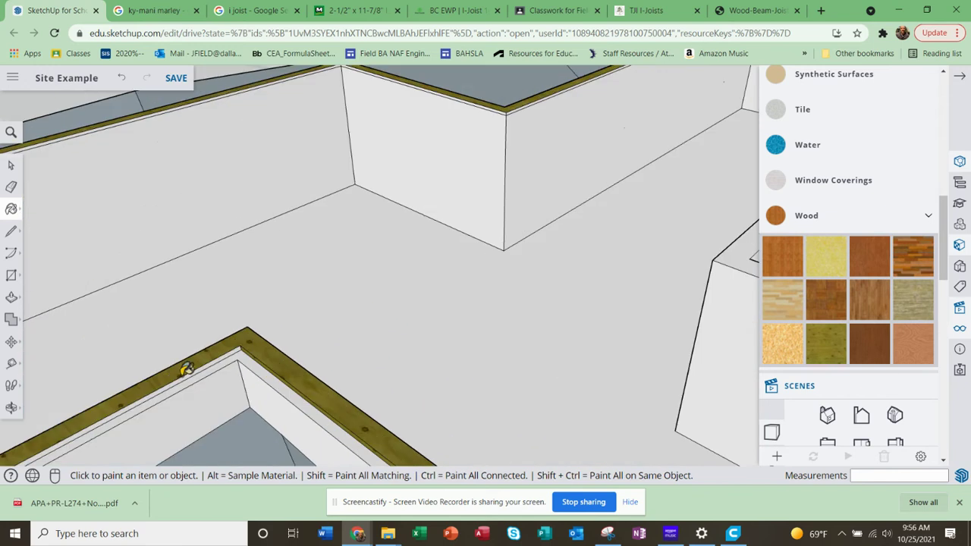
scroll(187, 367, "down", 2)
scroll(261, 345, "down", 3)
middle_click_drag(237, 365, 445, 336)
Paint both outer side faces of the sill at the projecting foundation corners with the knotted wood.
scroll(445, 376, "up", 3)
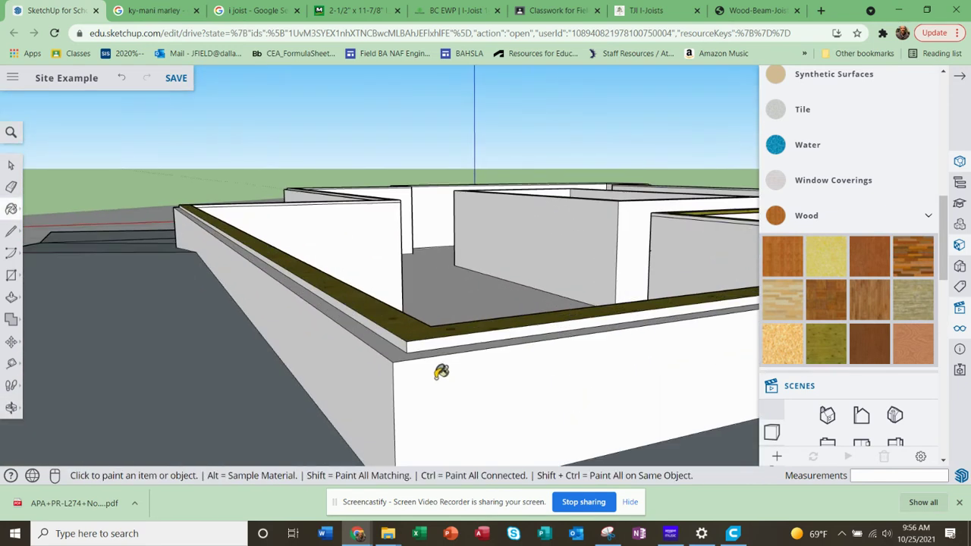
scroll(417, 303, "up", 2)
scroll(338, 275, "down", 3)
mouse_move(338, 275)
middle_mouse_down()
mouse_move(652, 328)
mouse_move(705, 360)
middle_mouse_up()
scroll(464, 298, "down", 4)
mouse_move(296, 327)
middle_mouse_down()
mouse_move(470, 325)
mouse_move(484, 333)
middle_mouse_up()
scroll(486, 348, "up", 4)
scroll(470, 349, "up", 2)
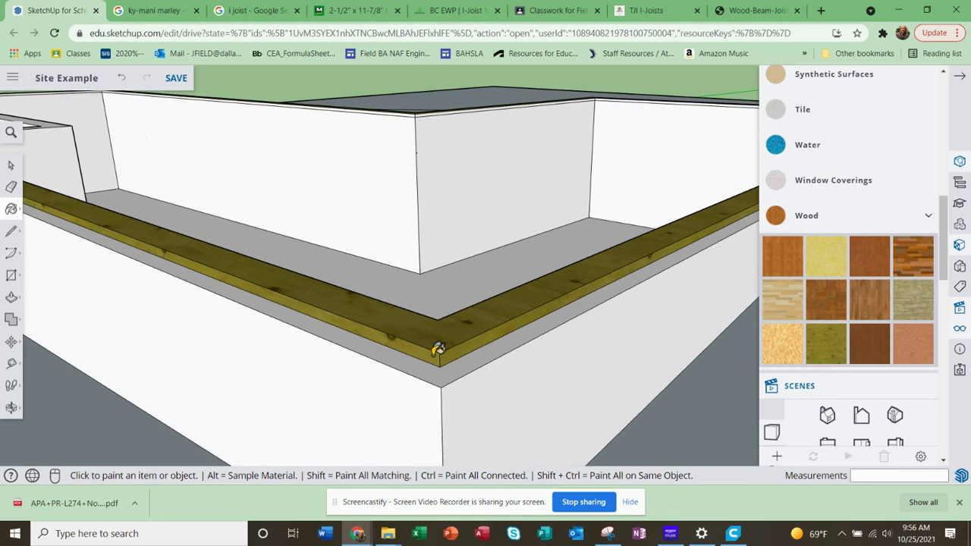
Paint the remaining unpainted outer side faces of the sill around the rest of the foundation with the knotted wood.
scroll(433, 347, "down", 5)
scroll(416, 354, "up", 5)
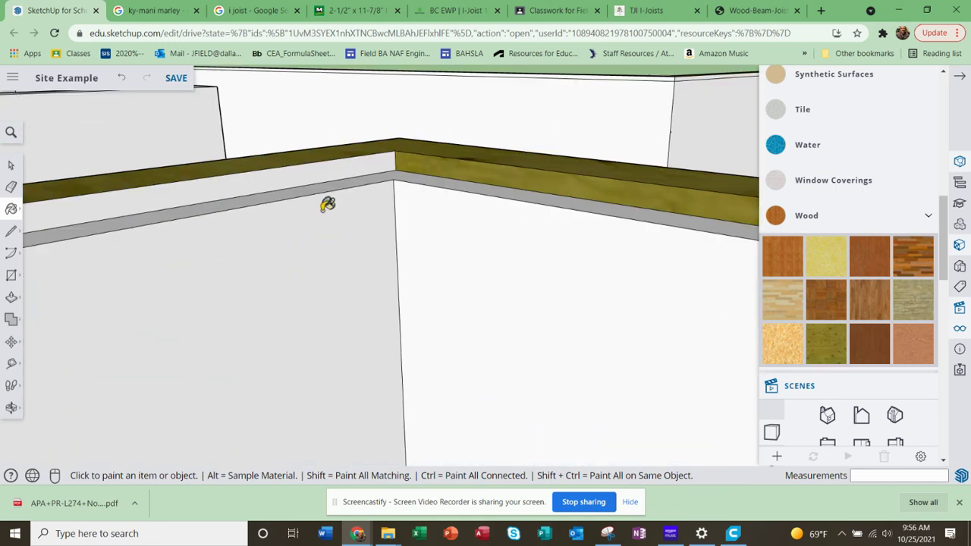
scroll(409, 221, "down", 8)
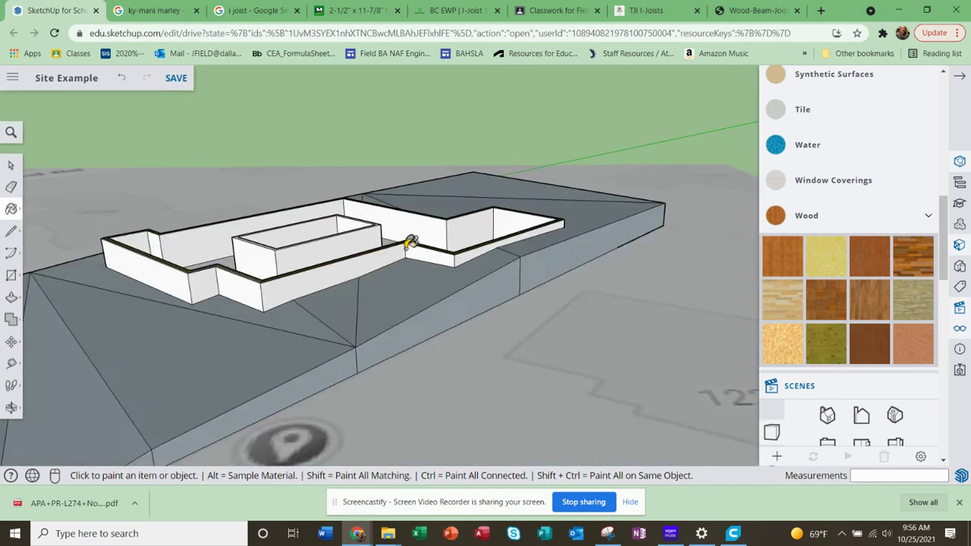
scroll(199, 277, "up", 8)
scroll(381, 348, "down", 4)
scroll(70, 305, "up", 6)
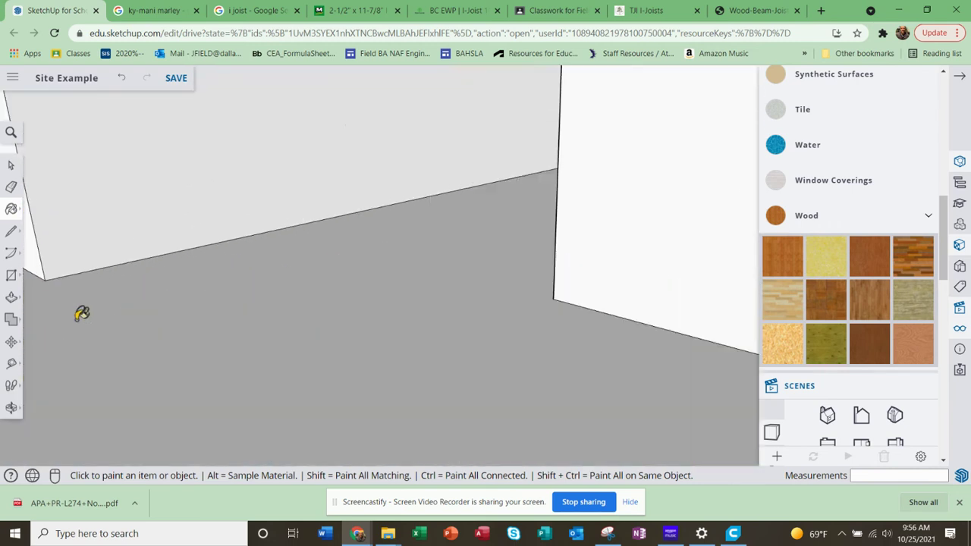
scroll(207, 348, "down", 5)
scroll(229, 382, "up", 2)
middle_click_drag(250, 369, 461, 301)
Paint the sill's inner side faces along the far wall and its adjoining short return with the knotted wood.
scroll(400, 284, "down", 4)
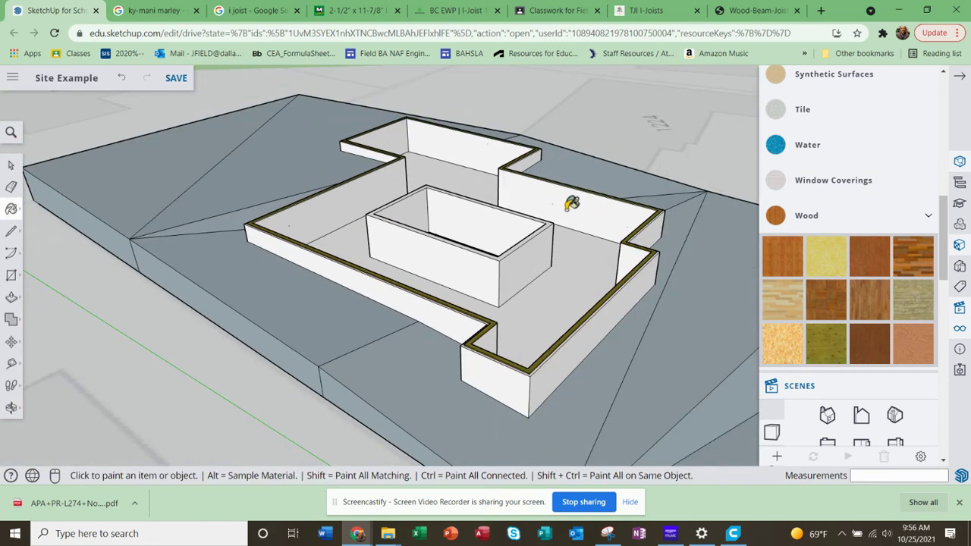
scroll(672, 260, "up", 5)
middle_click_drag(672, 260, 533, 229)
scroll(624, 219, "down", 4)
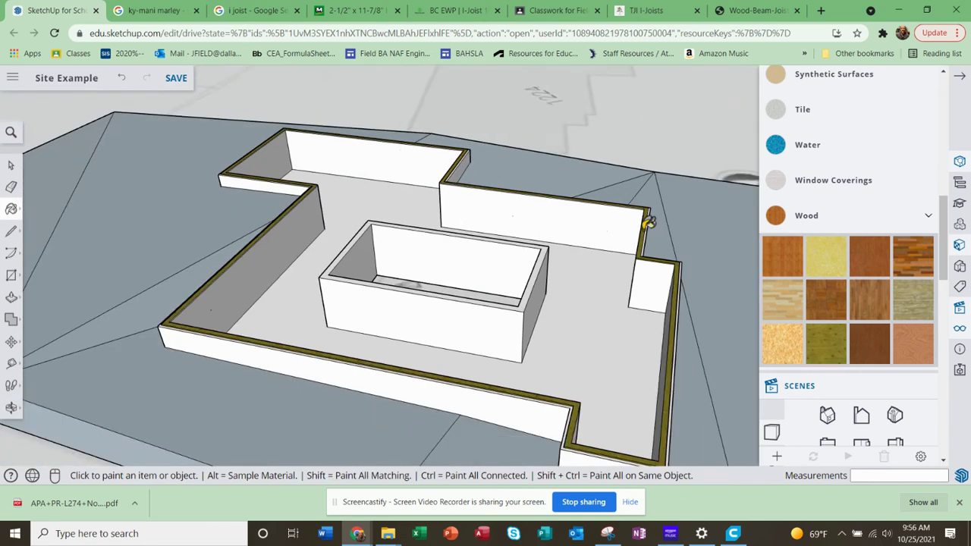
scroll(627, 220, "up", 3)
scroll(609, 260, "up", 3)
scroll(573, 314, "up", 2)
scroll(537, 387, "up", 2)
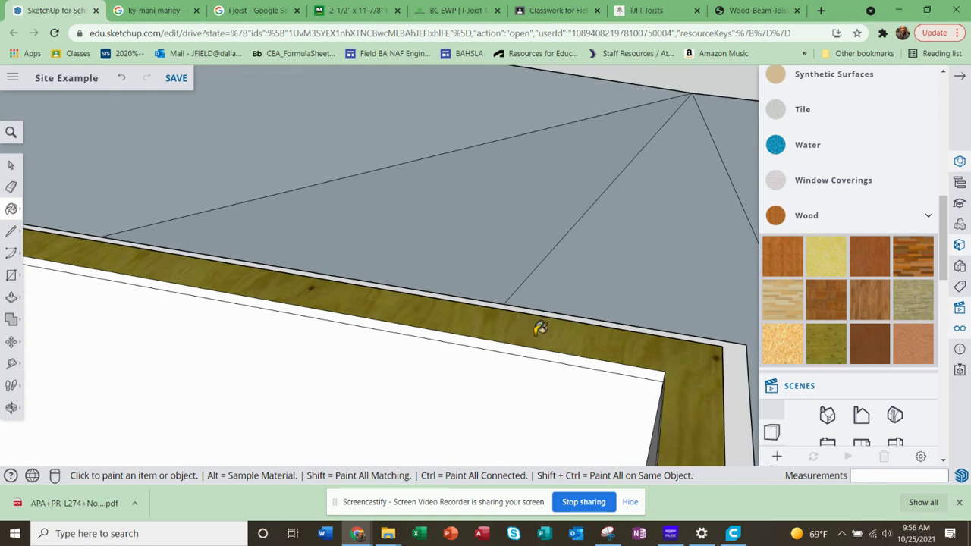
left_click(539, 349)
scroll(525, 328, "down", 1)
mouse_move(525, 328)
middle_mouse_down()
mouse_move(570, 336)
mouse_move(663, 321)
middle_mouse_up()
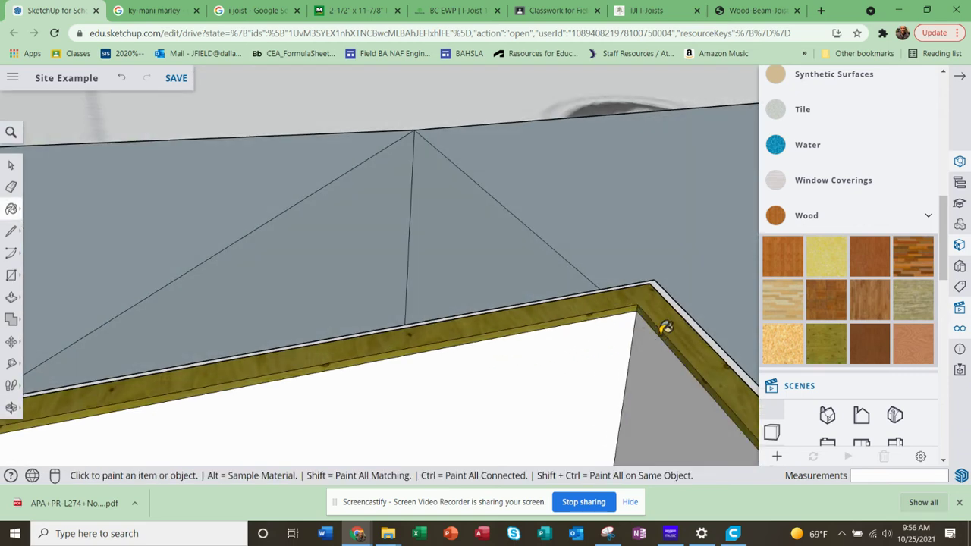
Continue painting the sill's inner side faces on the remaining wall sections with the knotted wood.
scroll(665, 326, "down", 4)
scroll(395, 408, "up", 3)
scroll(401, 327, "up", 2)
mouse_move(400, 328)
middle_mouse_down()
mouse_move(418, 284)
mouse_move(533, 210)
mouse_move(526, 234)
middle_mouse_up()
scroll(526, 263, "down", 3)
scroll(358, 217, "up", 2)
scroll(393, 137, "up", 3)
scroll(448, 212, "down", 5)
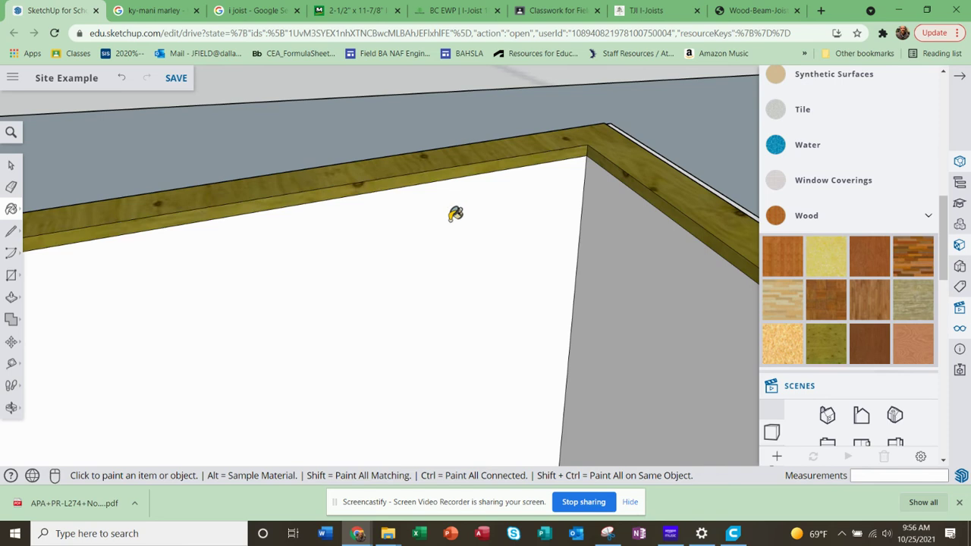
scroll(246, 265, "up", 3)
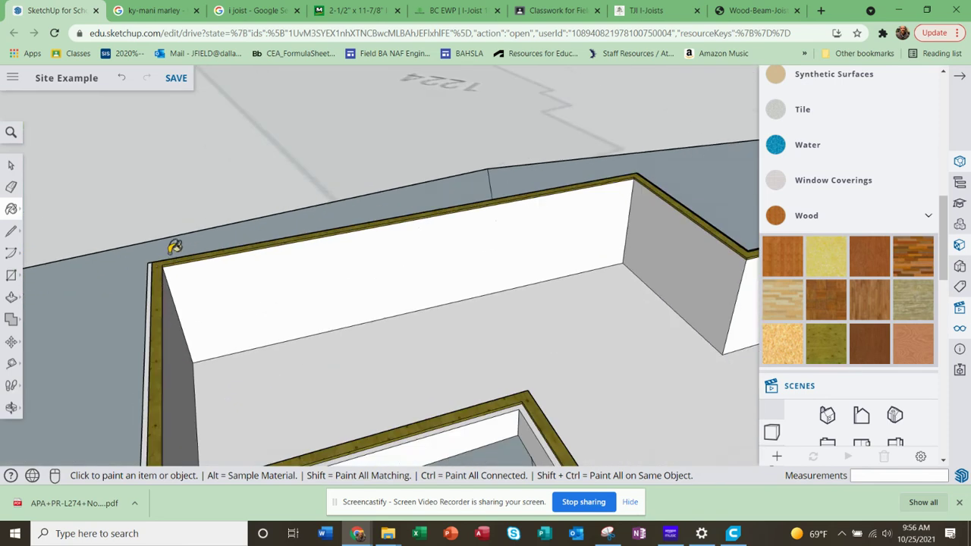
Compare the modelled sill's position at the foundation corner with the Rim Joist.jpg diagram in Google Classroom.
scroll(156, 269, "up", 3)
mouse_move(169, 272)
middle_mouse_down()
mouse_move(373, 291)
mouse_move(402, 273)
mouse_move(303, 303)
middle_mouse_up()
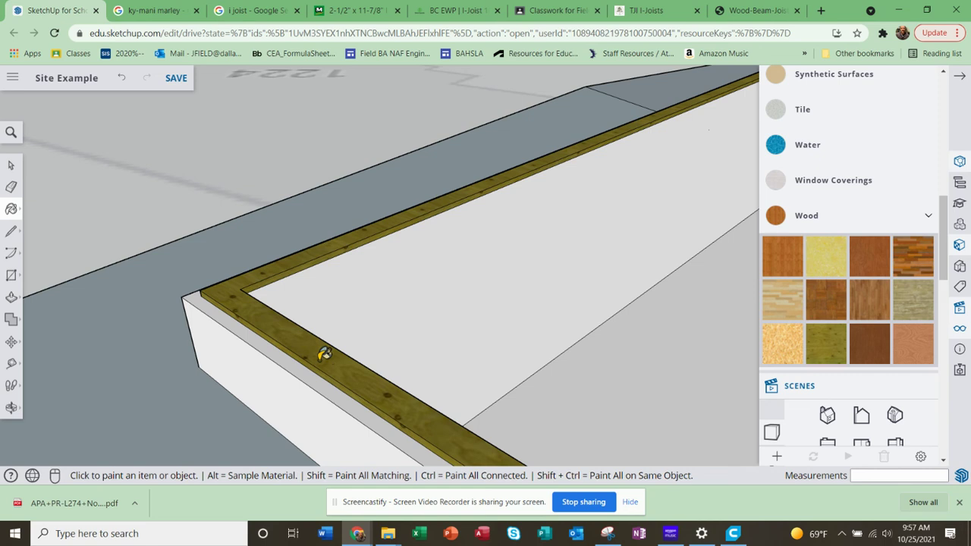
left_click(641, 11)
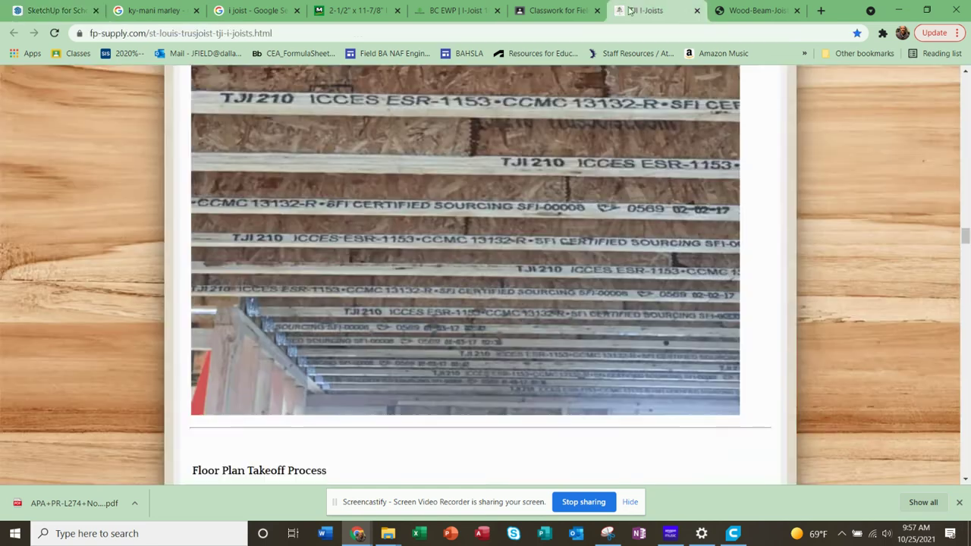
left_click(555, 11)
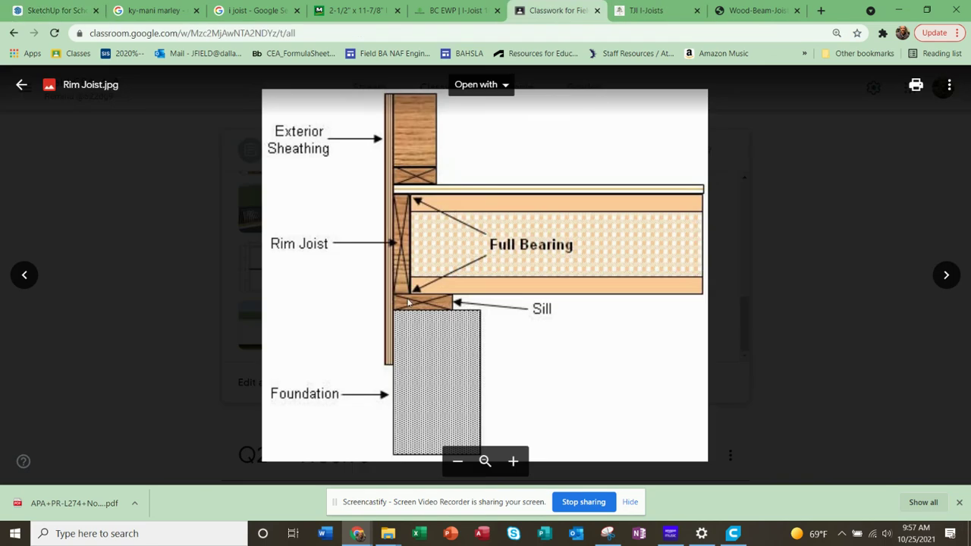
left_click(50, 9)
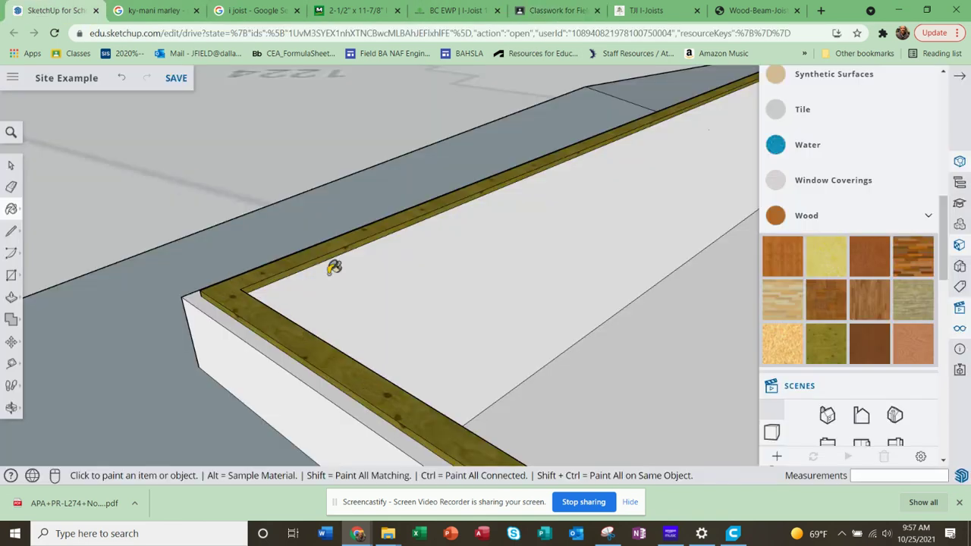
key("o")
mouse_move(408, 402)
middle_mouse_down()
mouse_move(439, 386)
mouse_move(417, 392)
middle_mouse_up()
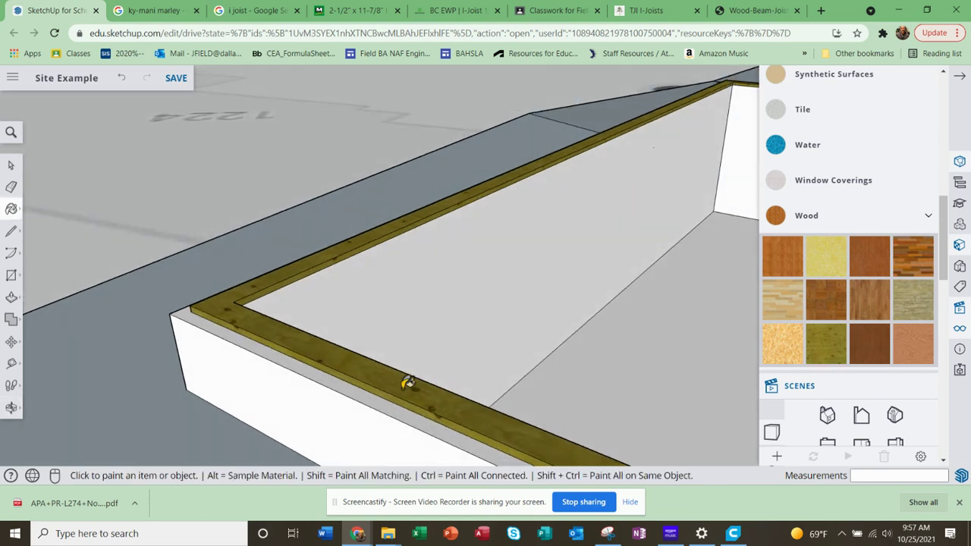
mouse_move(401, 384)
middle_mouse_down()
mouse_move(424, 401)
mouse_move(390, 385)
mouse_move(400, 381)
middle_mouse_up()
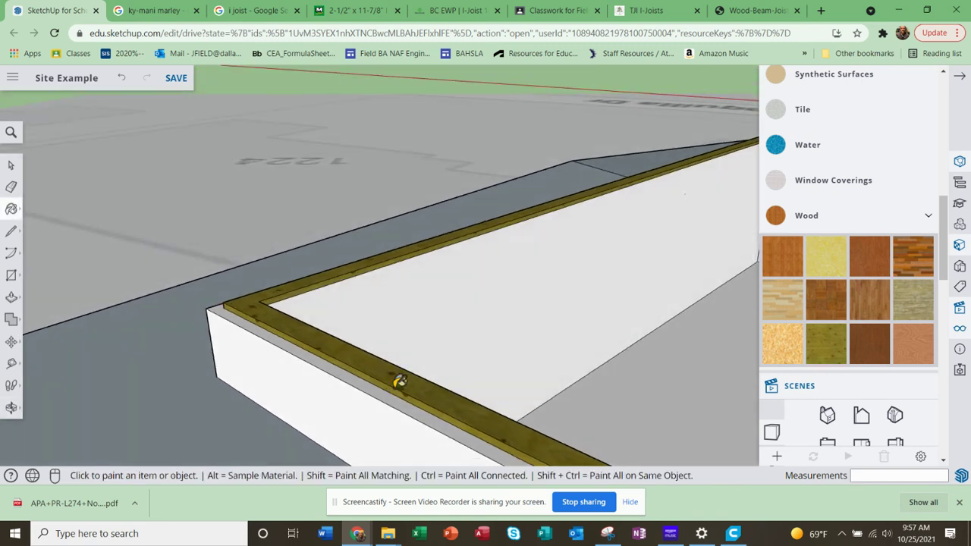
Search Google Images for "anchore bolt wall" in a new browser tab.
left_click(819, 10)
left_click(744, 33)
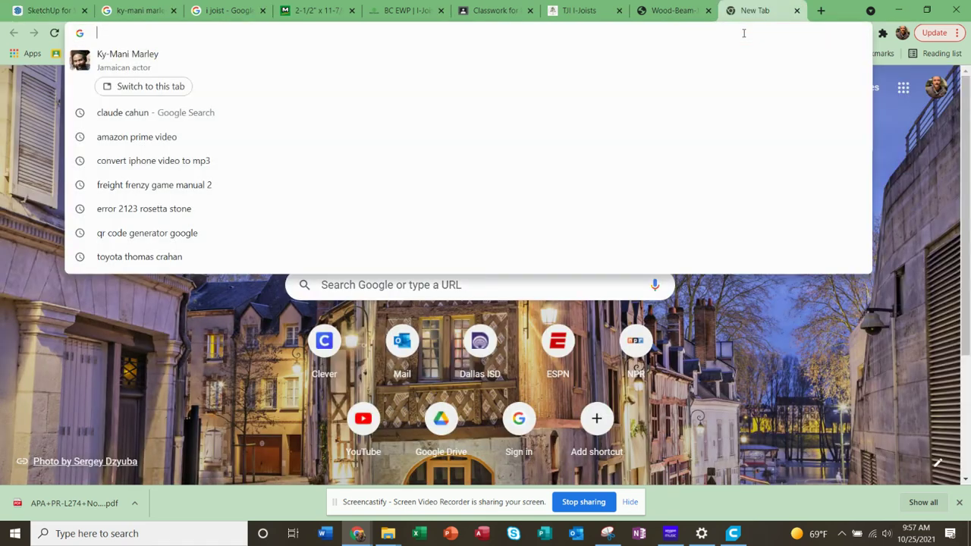
type("anchore")
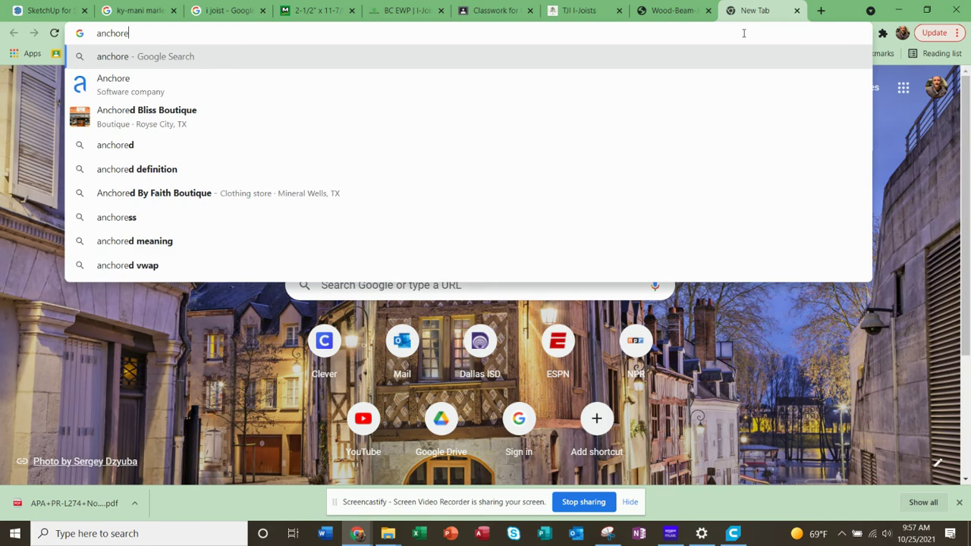
type(" bolt")
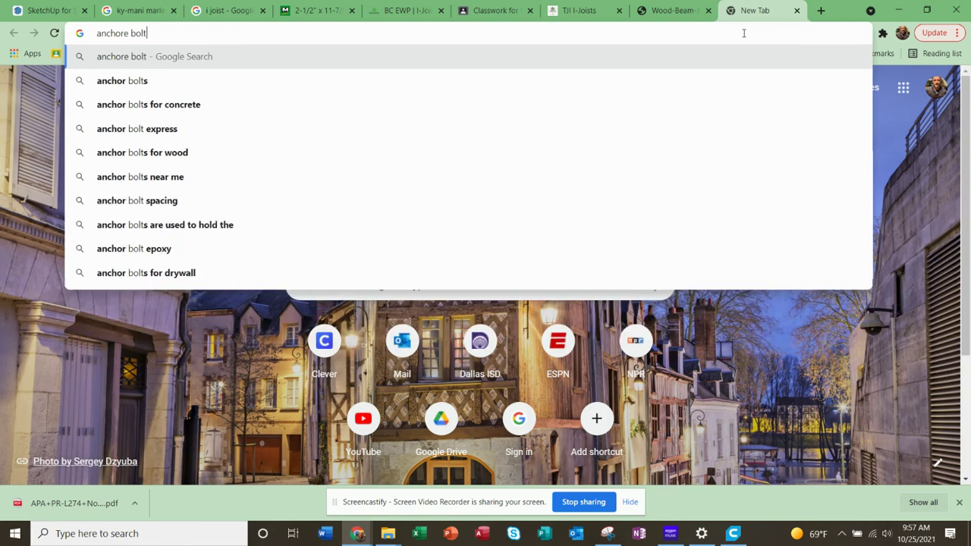
type(" wall")
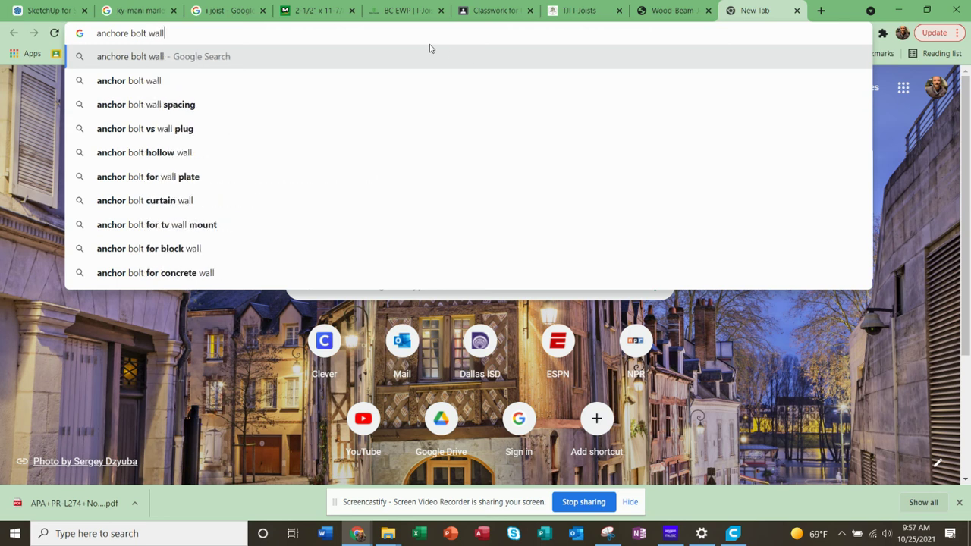
key("Return")
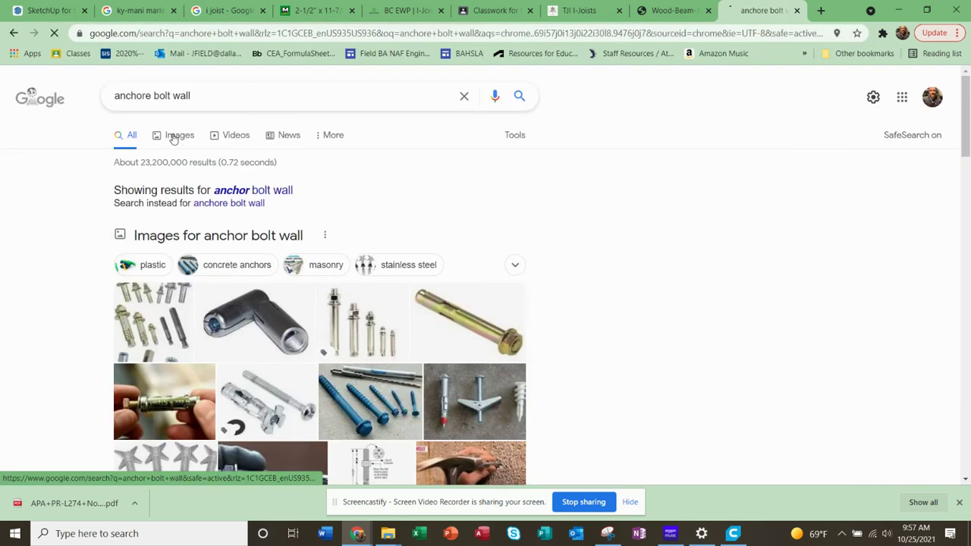
left_click(174, 137)
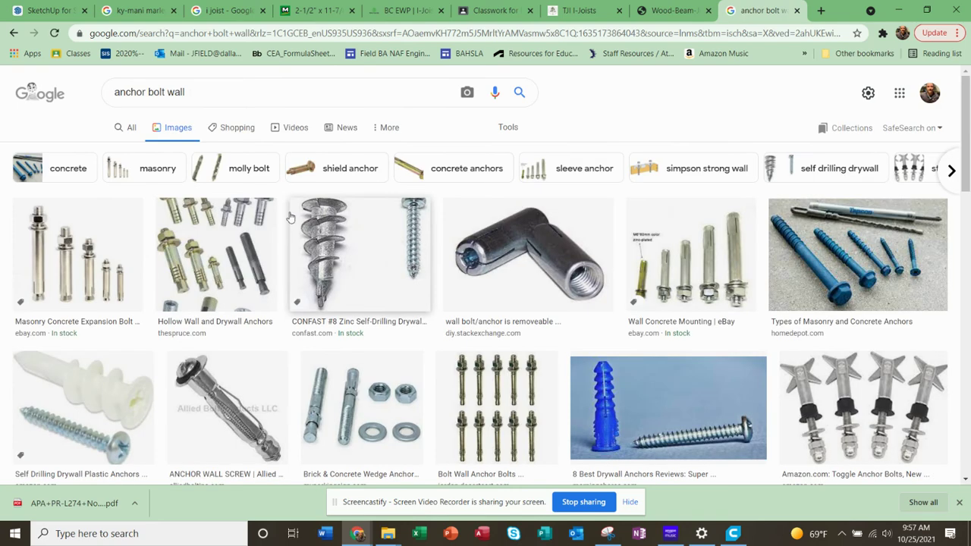
Refine the image search to "anchor bolt wall sill" and open the Foundation Bolting picture.
left_click(168, 92)
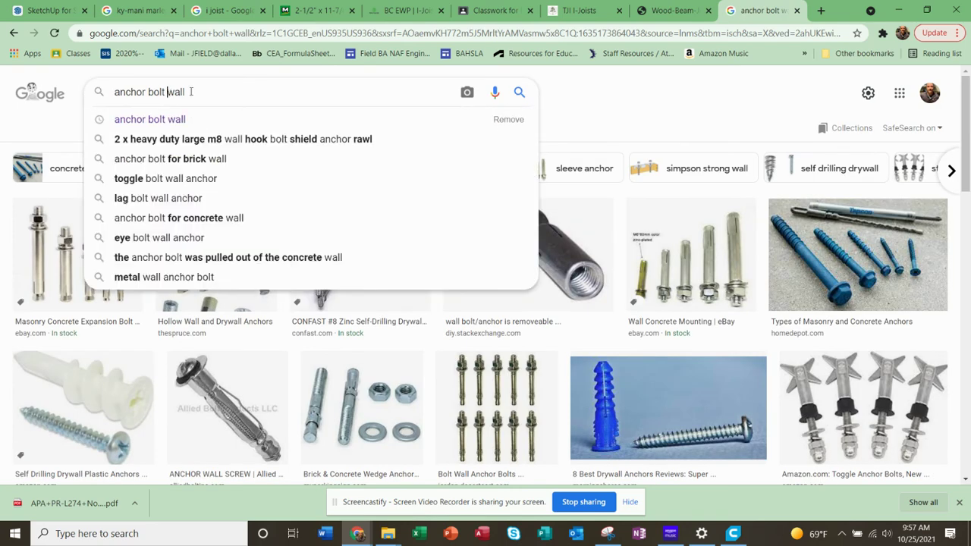
type("sil")
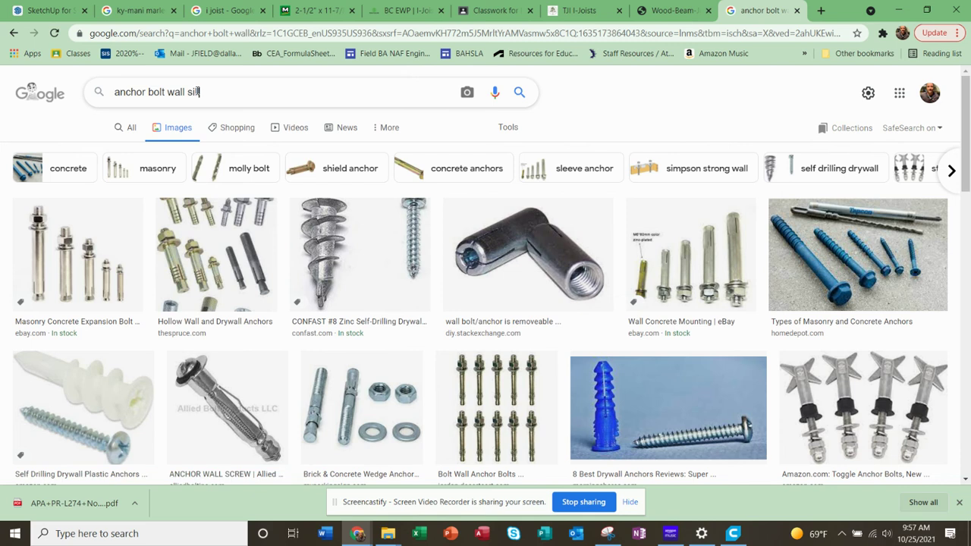
type("l")
key("Return")
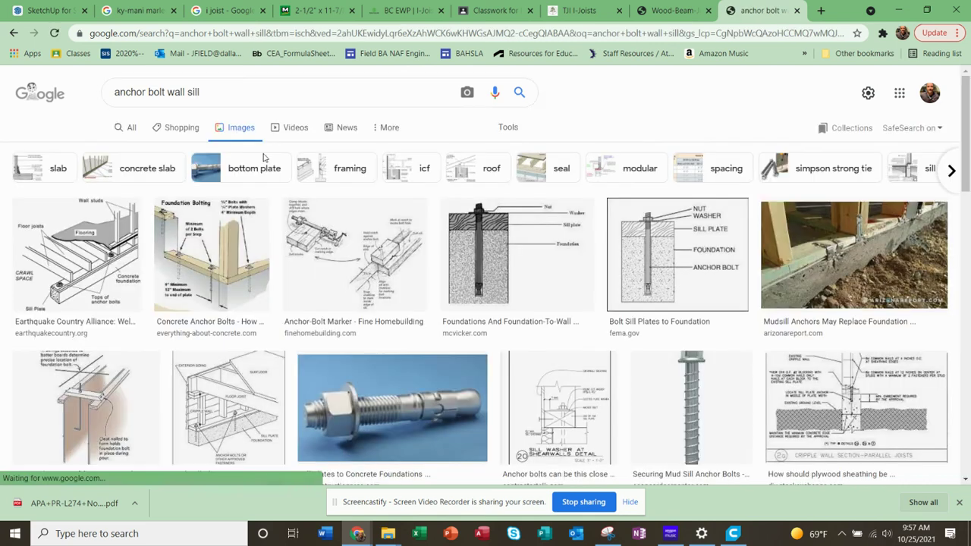
left_click(195, 270)
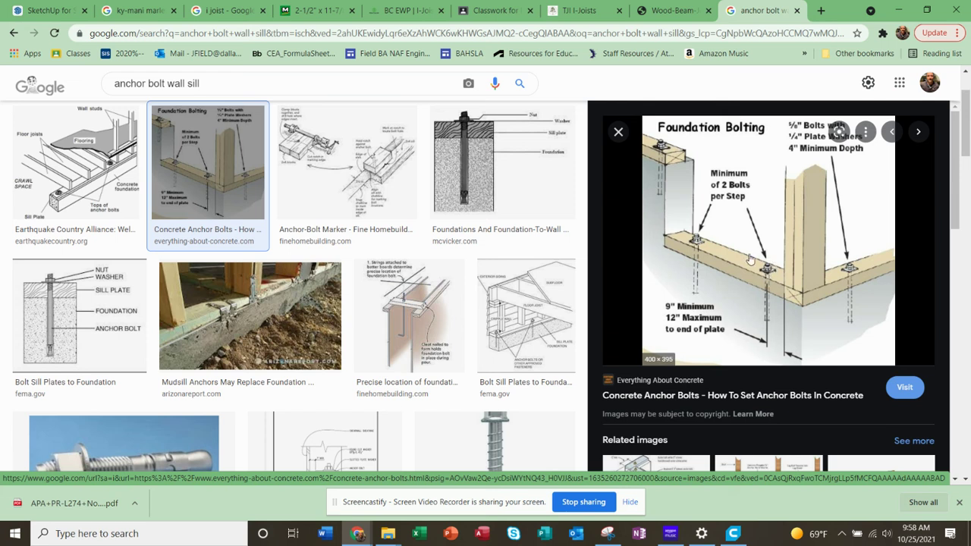
Return to the SketchUp model and examine how the sill sits at the outer foundation corner.
left_click(71, 7)
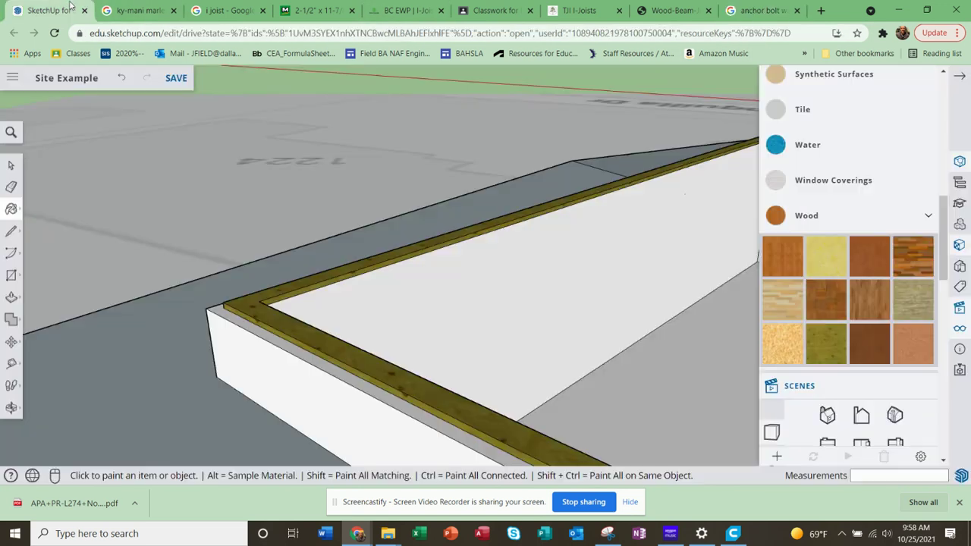
scroll(319, 309, "down", 2)
scroll(356, 301, "down", 5)
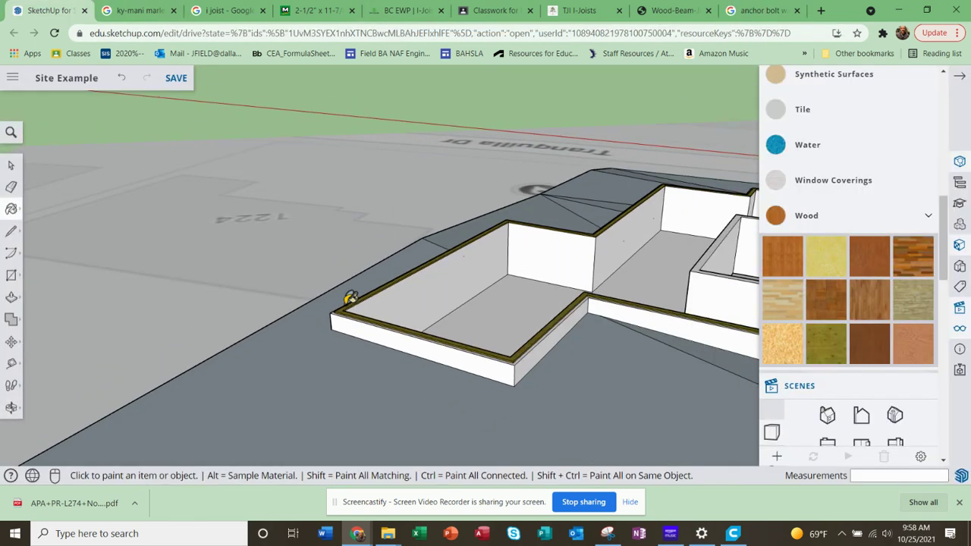
middle_click_drag(341, 308, 305, 343)
scroll(412, 357, "up", 5)
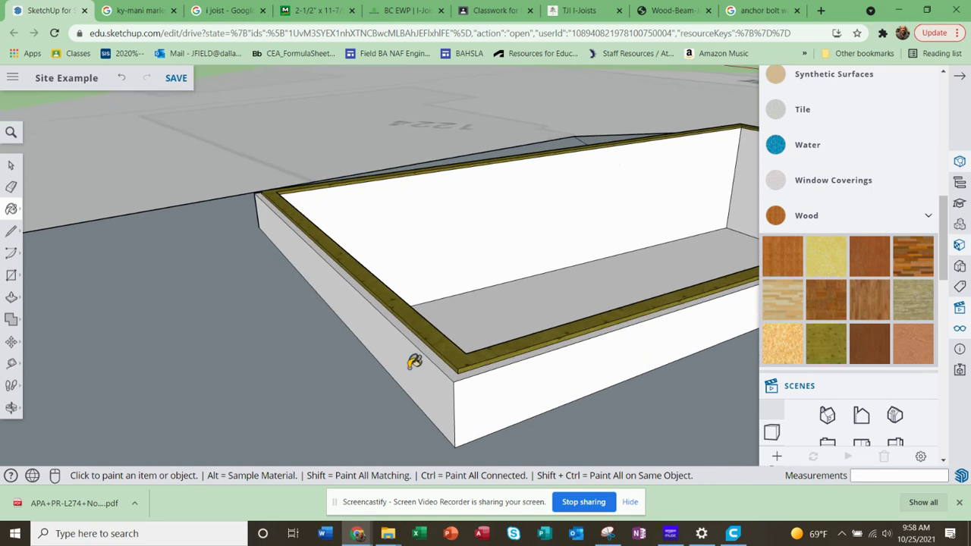
middle_click_drag(493, 369, 407, 324)
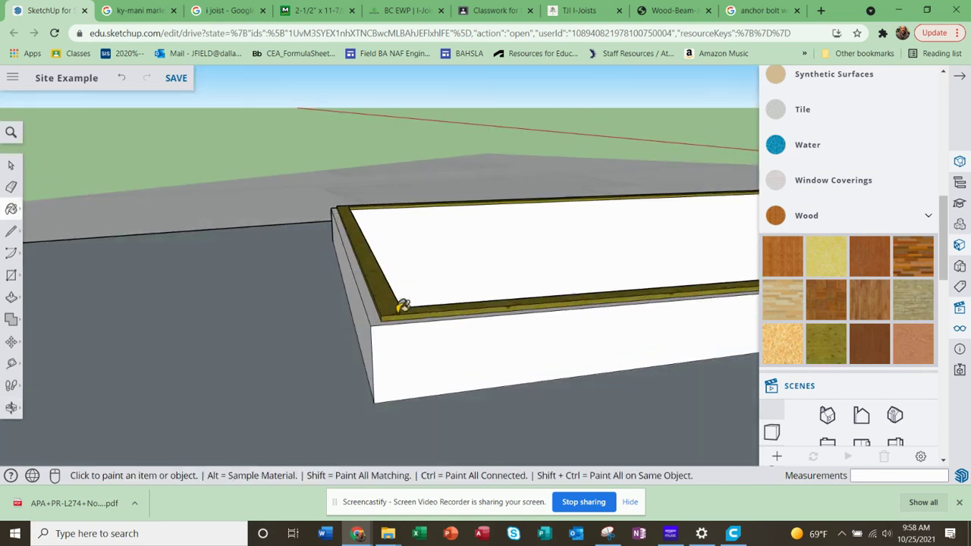
scroll(399, 307, "up", 3)
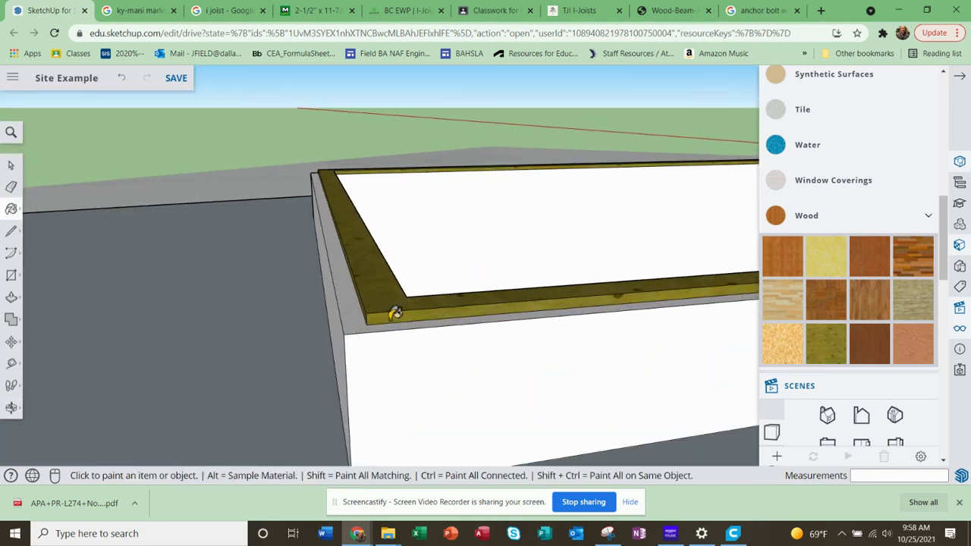
Review the Foundation Bolting picture and the rim joist diagram, and return to the SketchUp model.
left_click(665, 9)
left_click(764, 9)
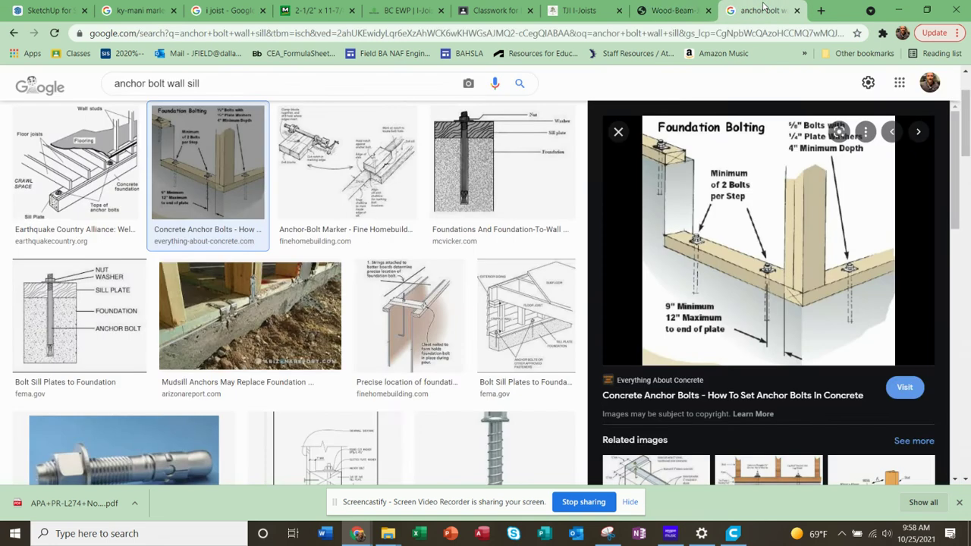
left_click(490, 10)
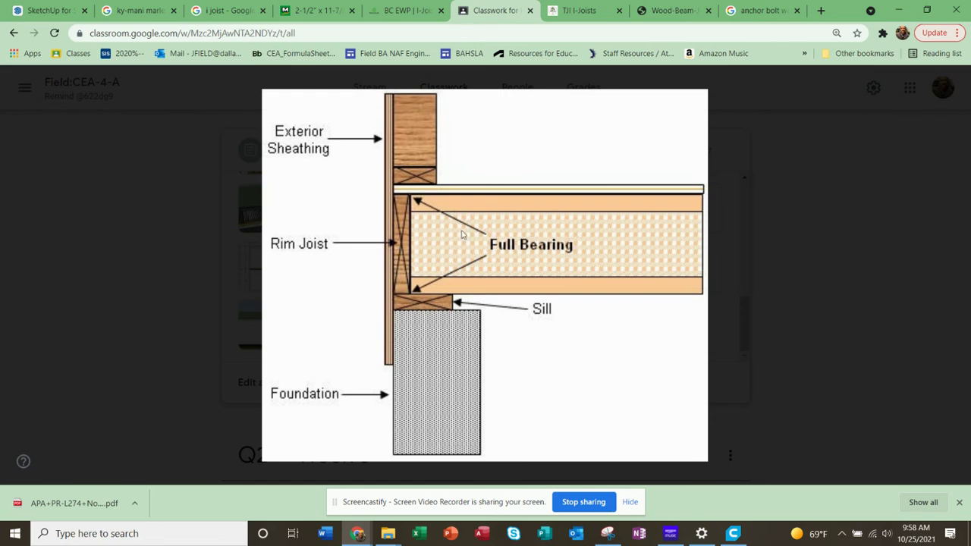
left_click(54, 10)
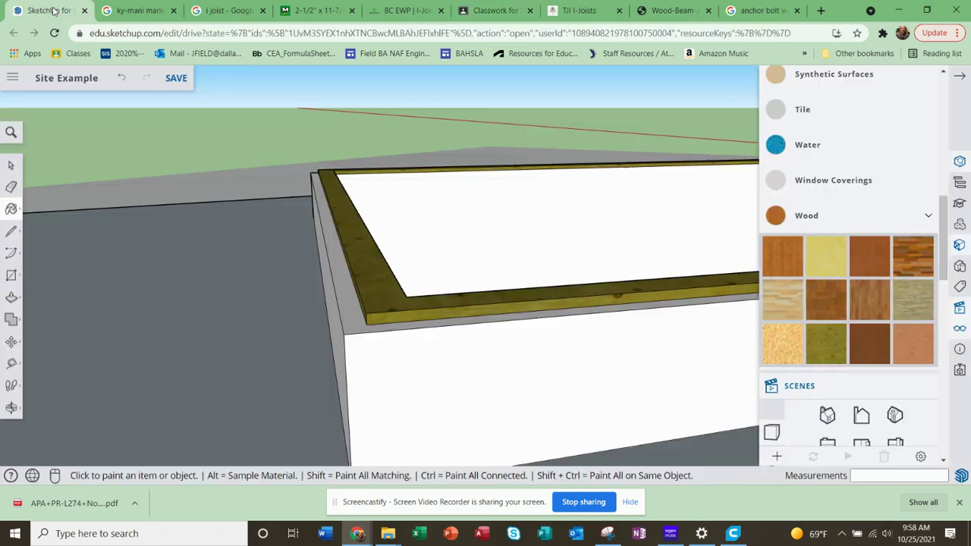
Inspect the sill around the whole perimeter foundation and the separate inner rectangular walls.
scroll(368, 281, "down", 8)
mouse_move(364, 279)
middle_mouse_down()
mouse_move(395, 342)
mouse_move(517, 380)
middle_mouse_up()
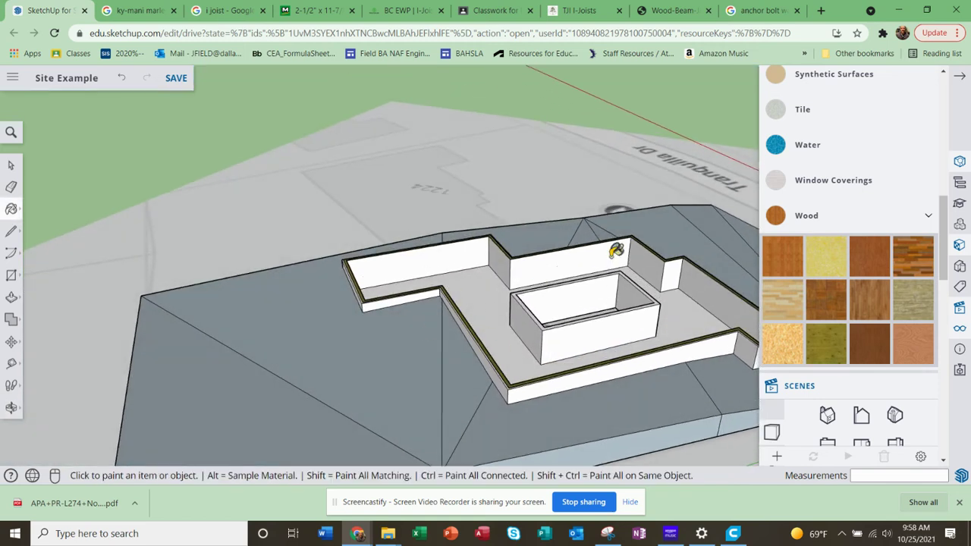
scroll(527, 308, "down", 3)
scroll(592, 310, "up", 4)
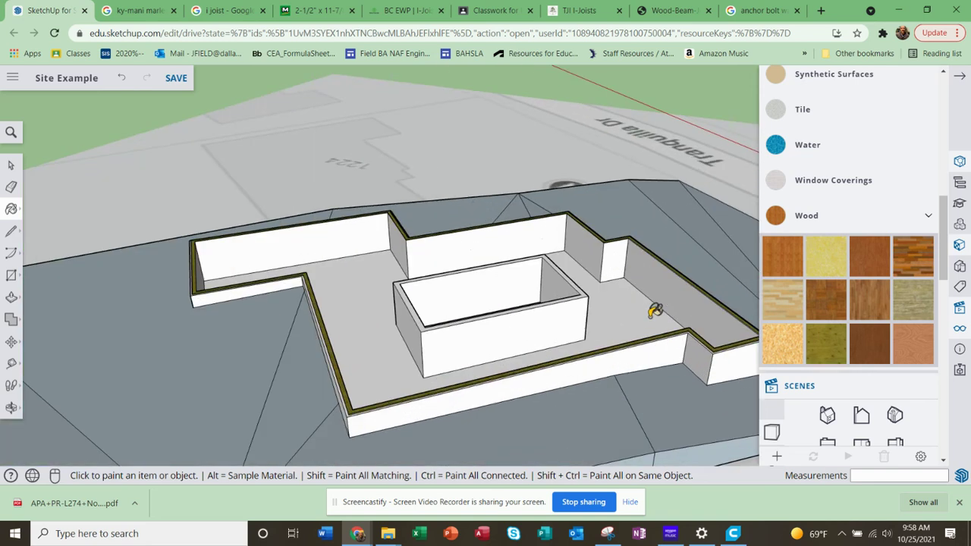
mouse_move(618, 313)
middle_mouse_down()
mouse_move(624, 335)
mouse_move(649, 342)
middle_mouse_up()
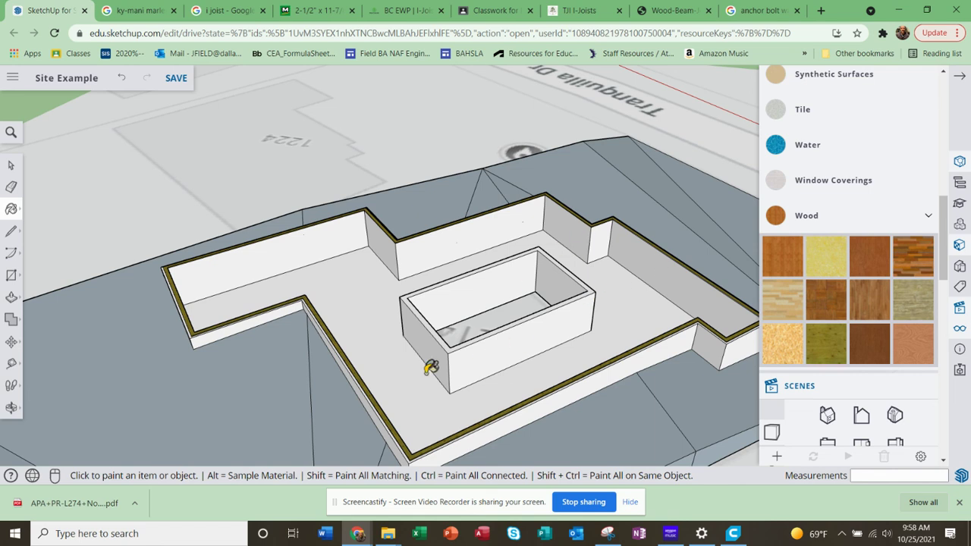
scroll(372, 303, "down", 1)
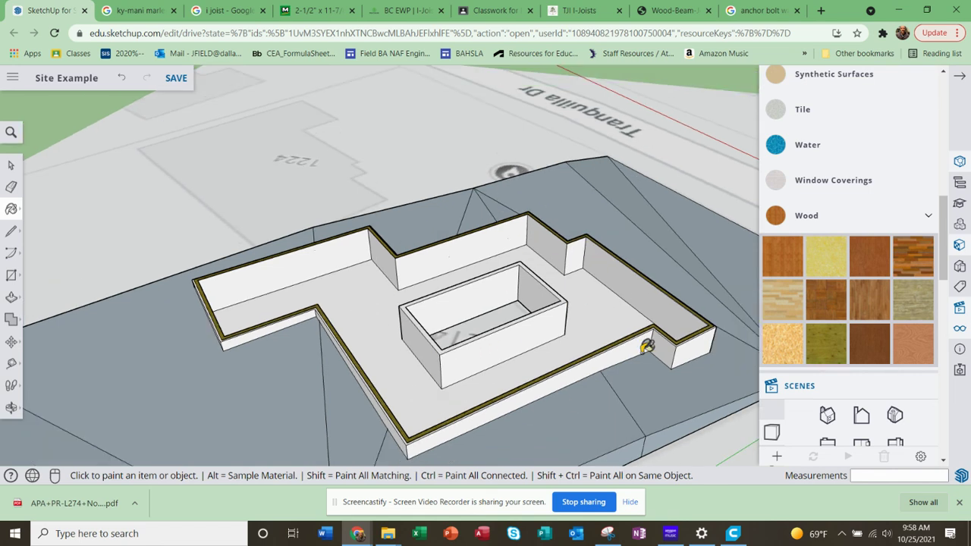
middle_click_drag(602, 323, 567, 395)
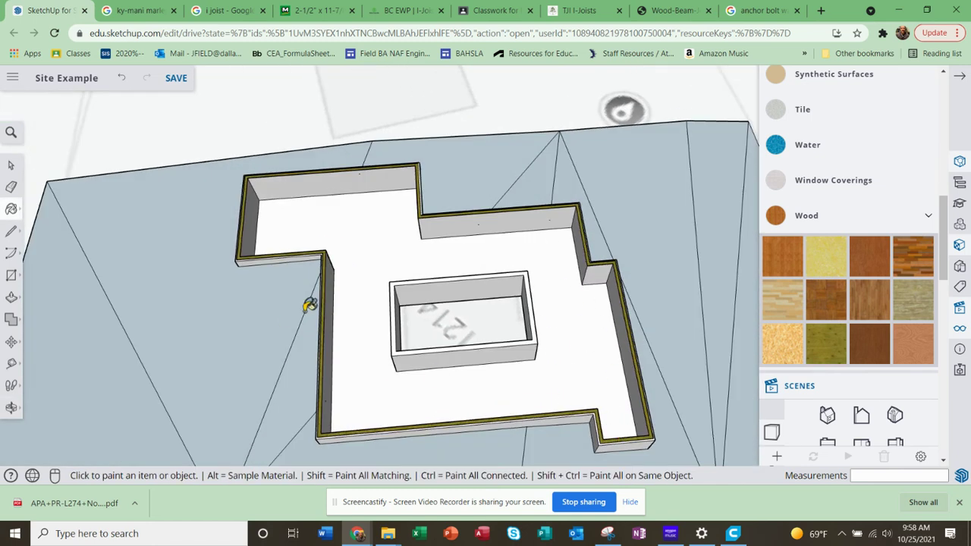
scroll(314, 308, "up", 3)
middle_click_drag(369, 310, 538, 260)
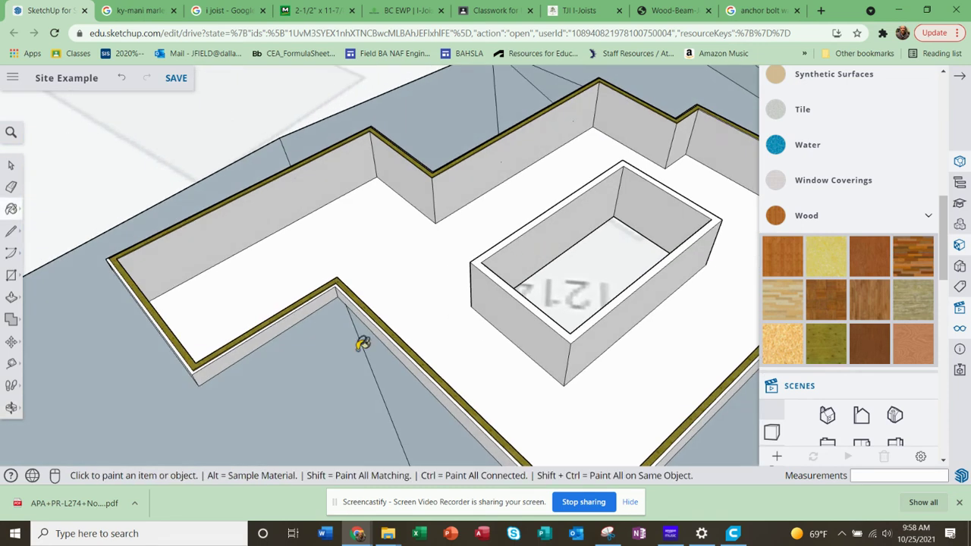
Select the outer side face of the sill at the outer foundation corner.
scroll(283, 355, "down", 3)
scroll(215, 359, "up", 5)
middle_click_drag(206, 364, 214, 244)
scroll(228, 239, "up", 3)
scroll(330, 319, "up", 2)
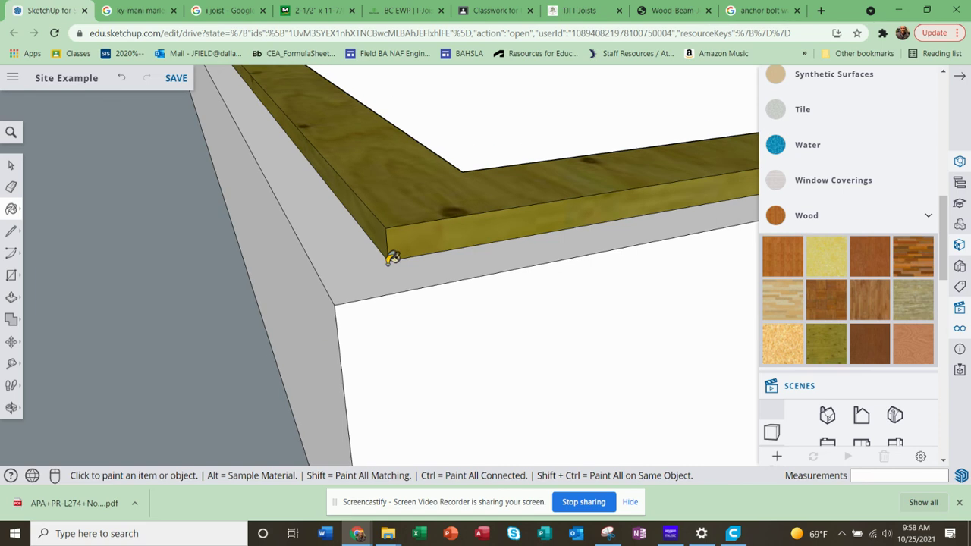
left_click(11, 164)
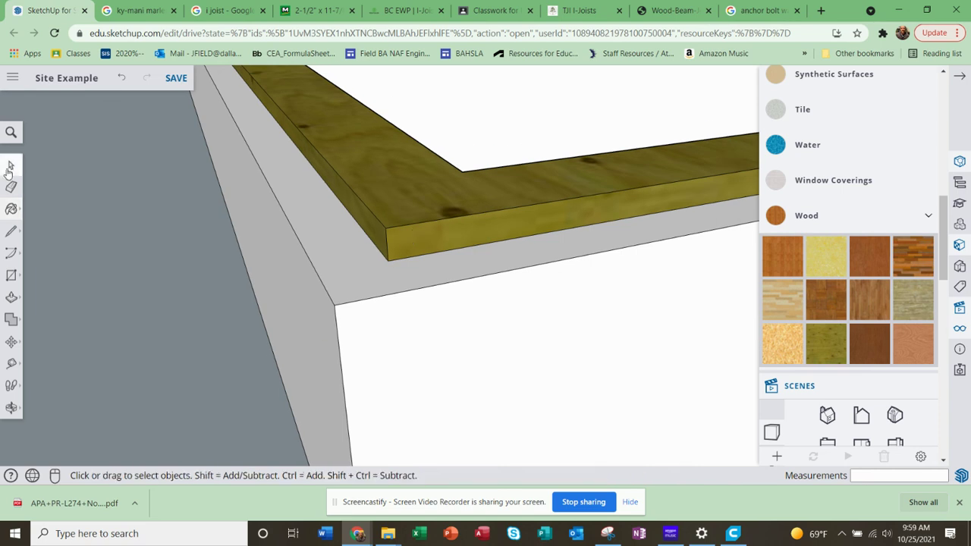
left_click(402, 237)
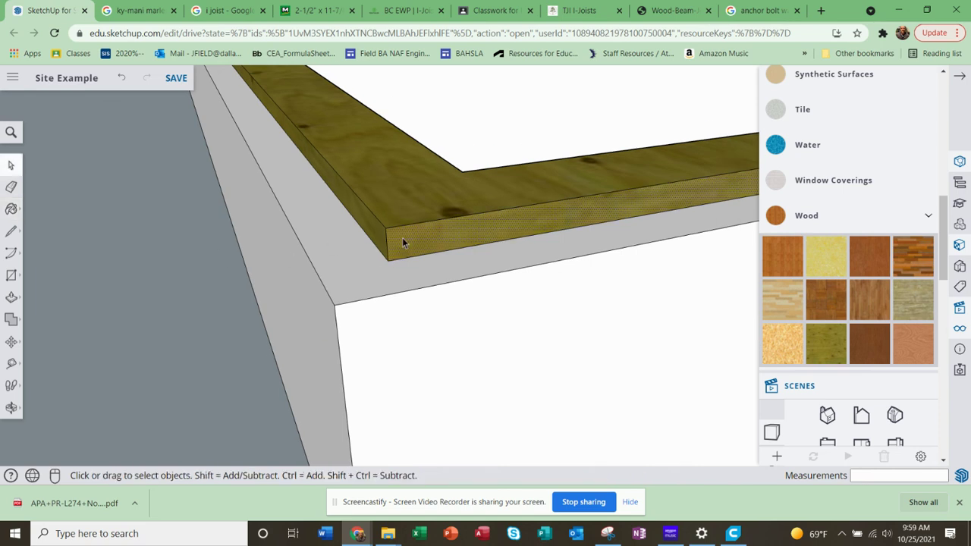
left_click(12, 277)
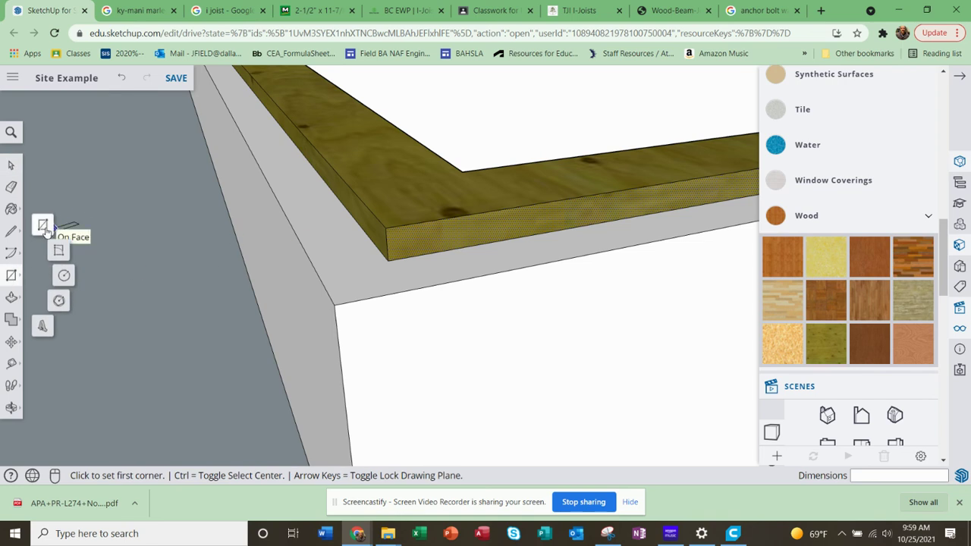
left_click(385, 227)
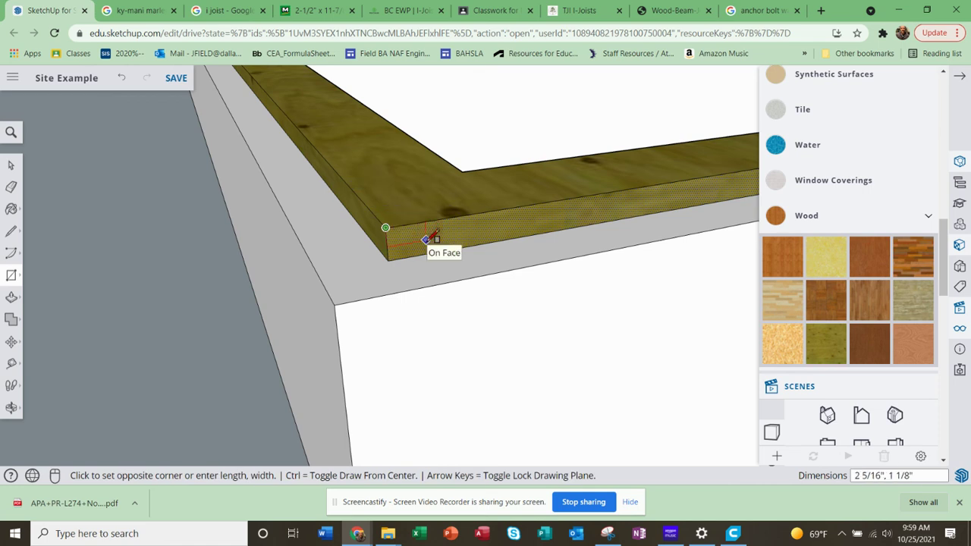
middle_click_drag(452, 203, 342, 135)
scroll(449, 185, "up", 5)
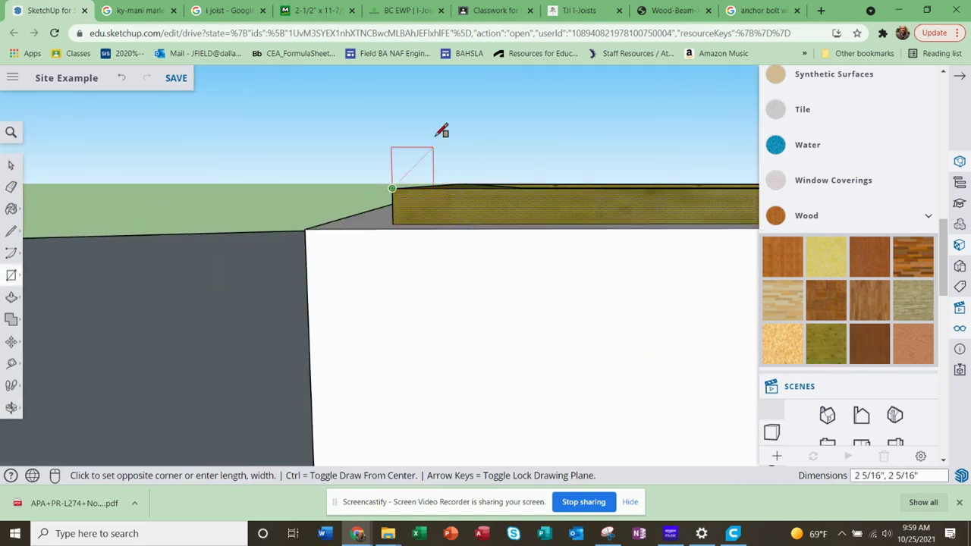
scroll(440, 106, "down", 3)
scroll(440, 155, "down", 2)
middle_click_drag(440, 156, 441, 205)
scroll(439, 206, "down", 5)
scroll(440, 208, "down", 3)
scroll(431, 82, "up", 5)
scroll(429, 122, "down", 4)
scroll(423, 134, "up", 4)
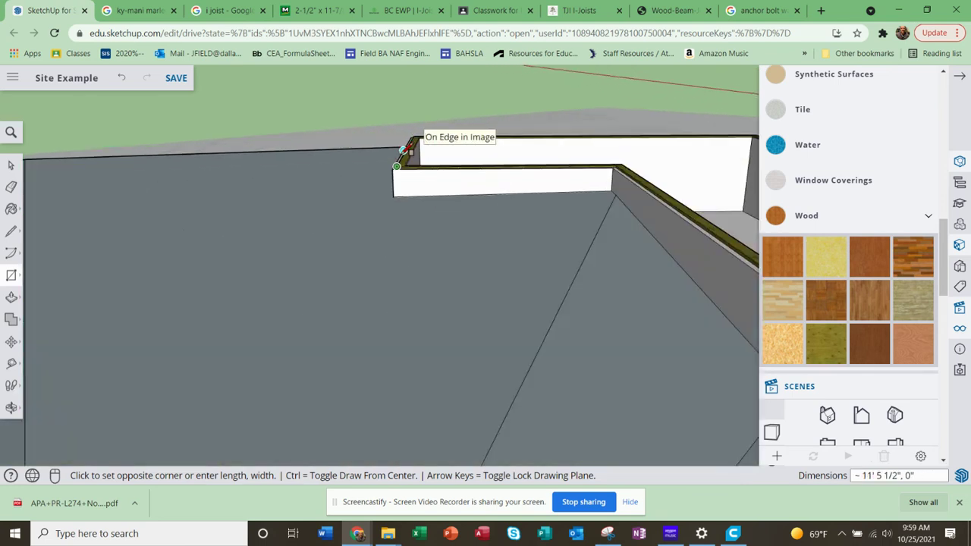
scroll(395, 162, "up", 2)
middle_click_drag(394, 166, 412, 109)
scroll(416, 142, "up", 5)
scroll(423, 137, "down", 3)
middle_click_drag(412, 217, 410, 195)
scroll(403, 208, "up", 4)
scroll(448, 238, "down", 3)
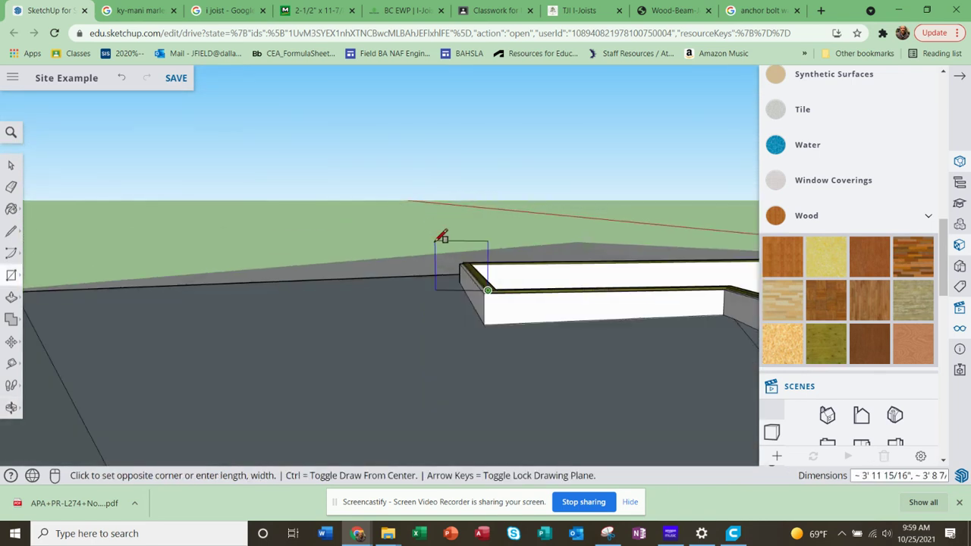
middle_click_drag(491, 297, 475, 293)
key("Escape")
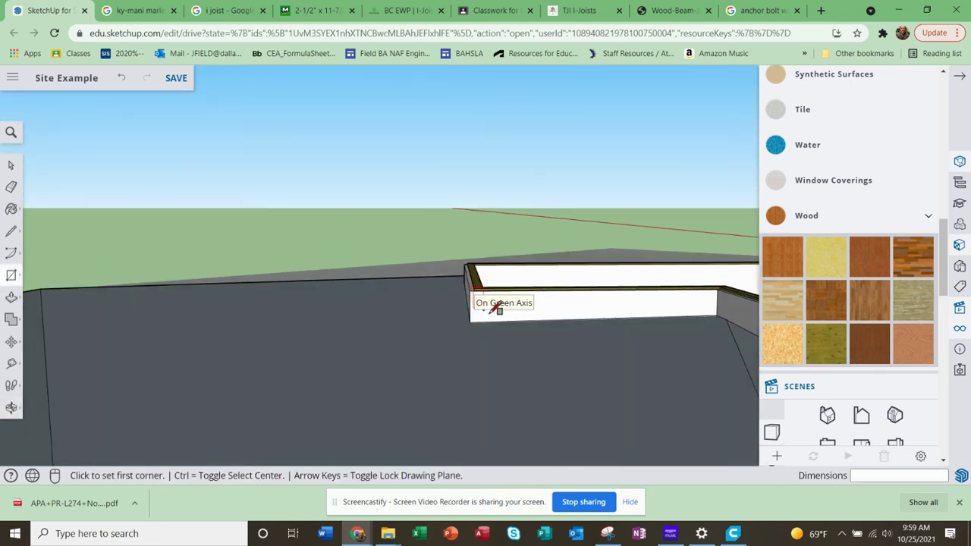
scroll(491, 304, "up", 5)
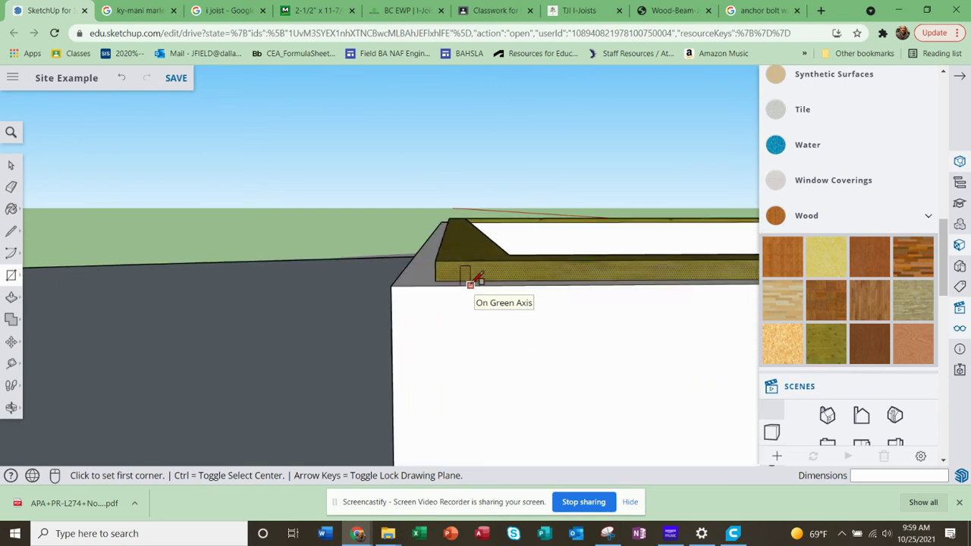
scroll(467, 273, "up", 3)
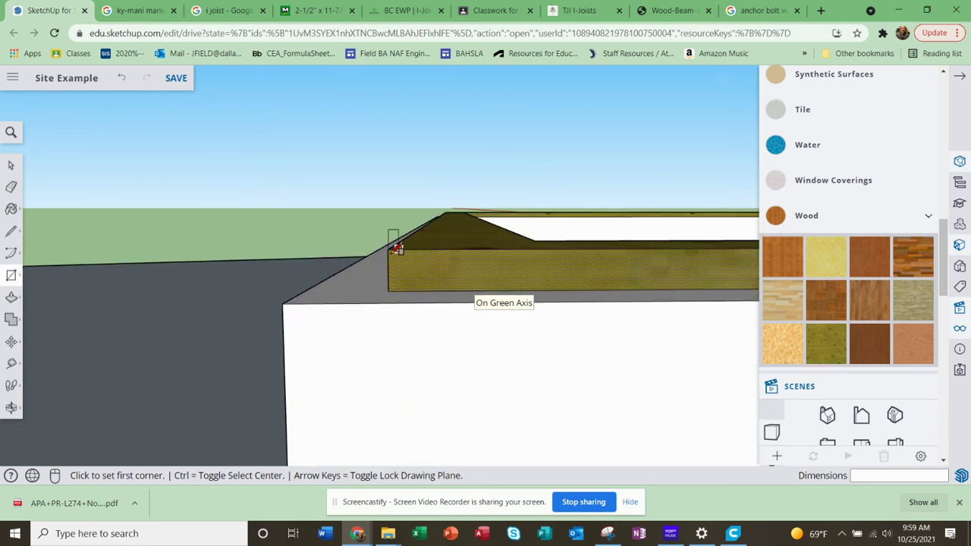
left_click(387, 248)
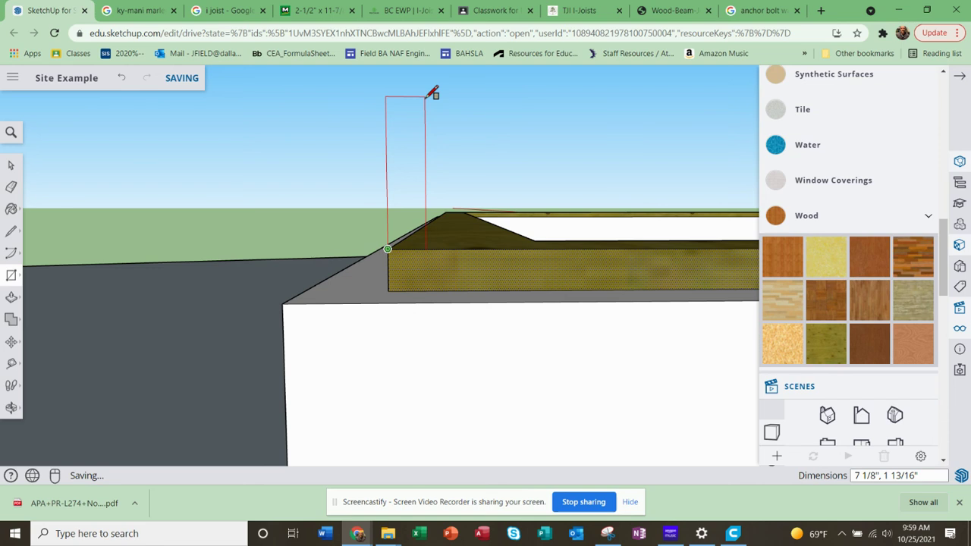
right_click(399, 31)
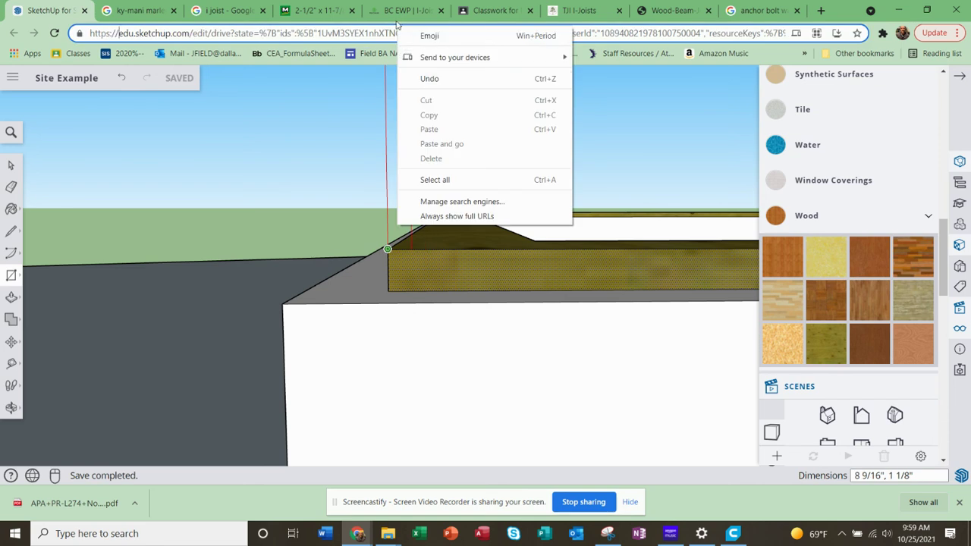
Switch to the TJI I-Joists web page and examine the design properties diagrams of the available joist sizes.
left_click(402, 10)
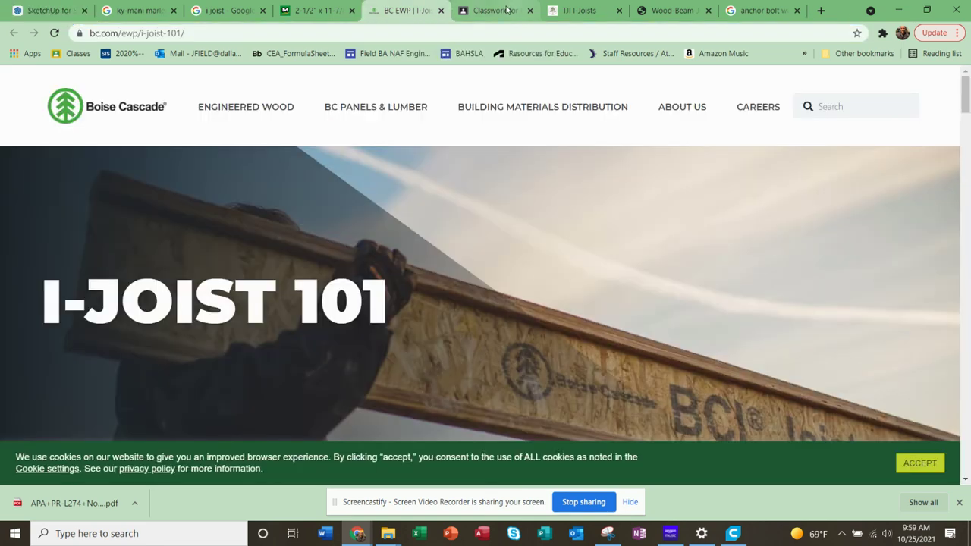
left_click(576, 11)
scroll(531, 210, "down", 3)
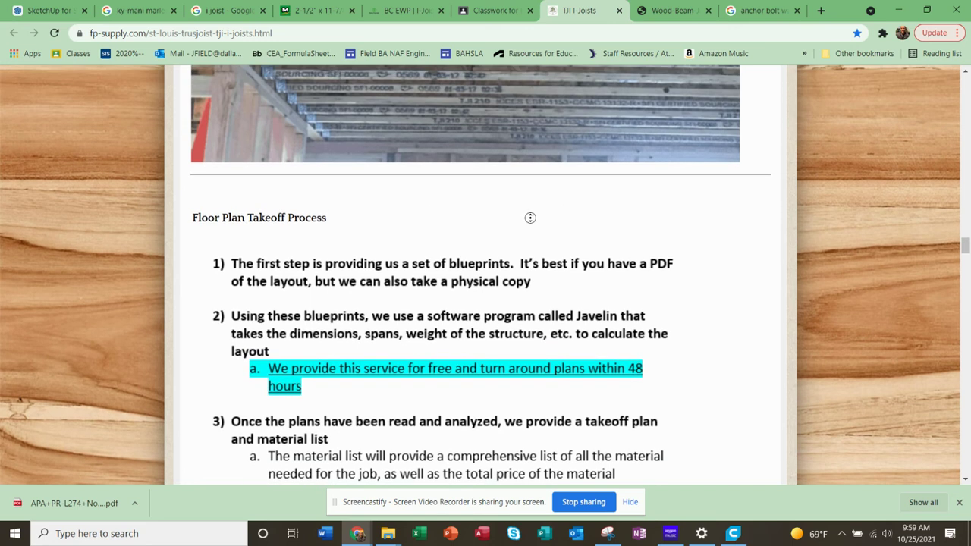
scroll(530, 216, "up", 15)
scroll(421, 272, "up", 15)
scroll(422, 271, "down", 2)
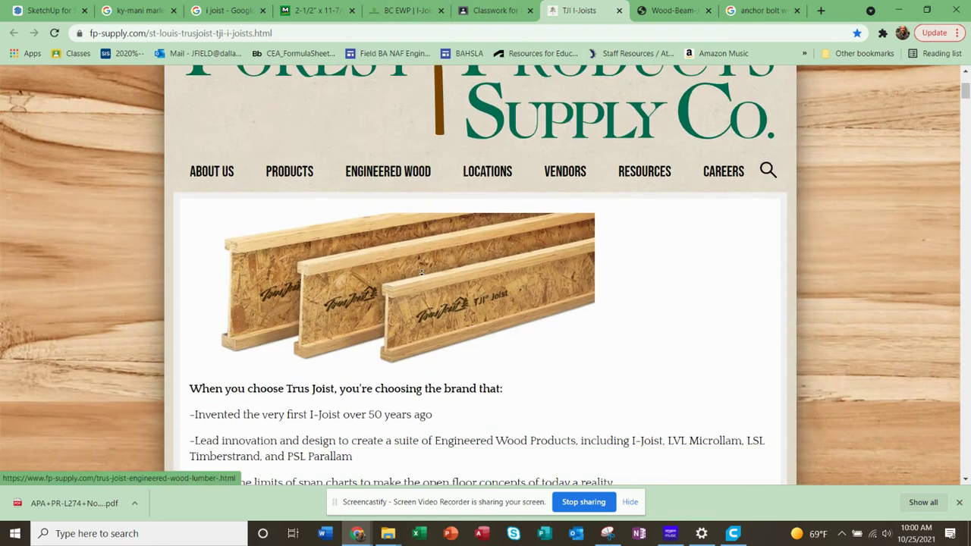
scroll(422, 271, "down", 9)
scroll(416, 334, "down", 7)
scroll(409, 287, "up", 3)
scroll(409, 290, "down", 1)
scroll(410, 290, "up", 1)
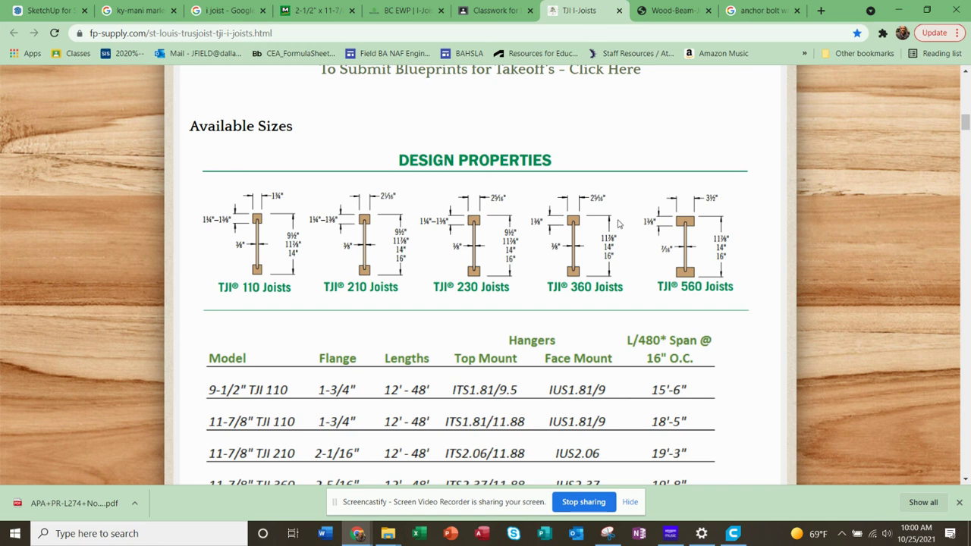
Compare the flange widths and 16" O.C. spans of the TJI models with the joist cross-section dimensions.
scroll(607, 273, "down", 4)
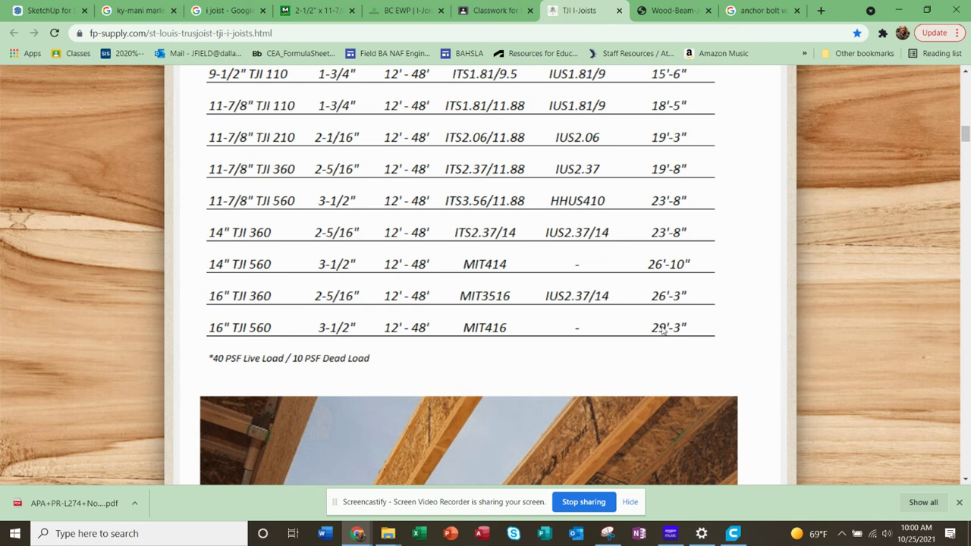
scroll(662, 328, "up", 1)
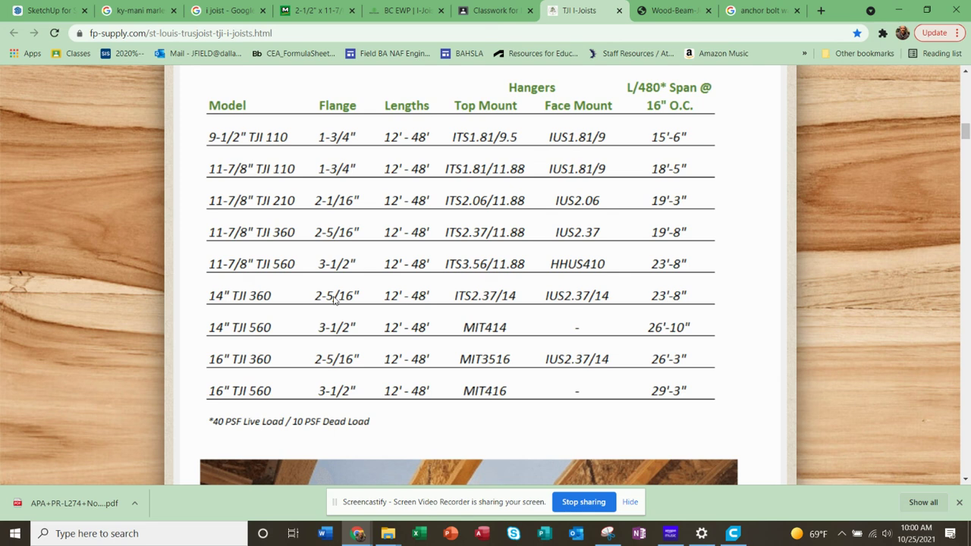
scroll(455, 303, "up", 5)
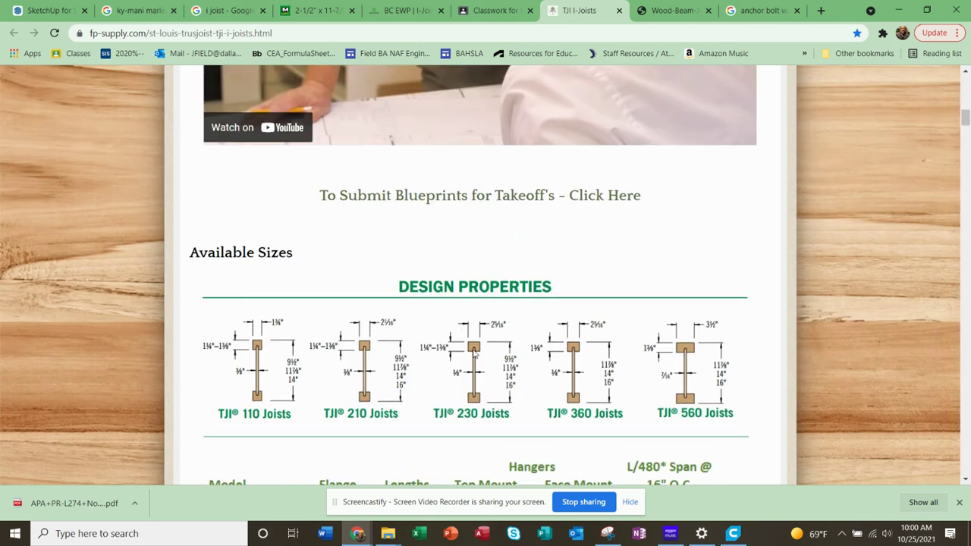
scroll(486, 352, "down", 2)
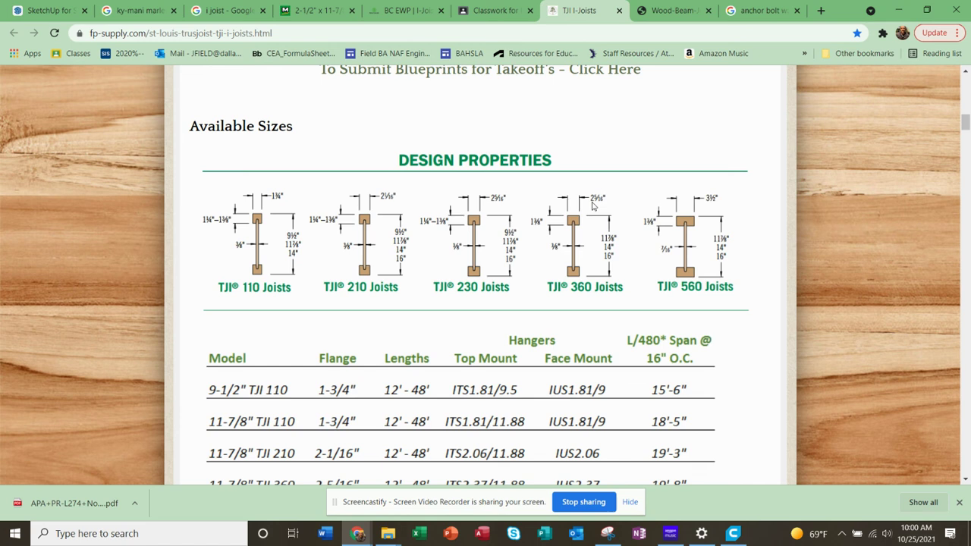
left_click(45, 10)
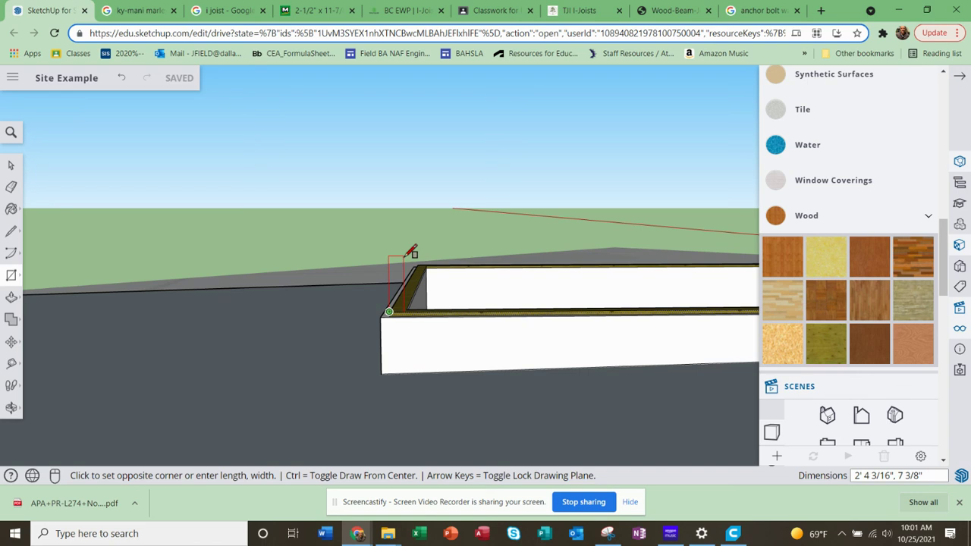
type("1")
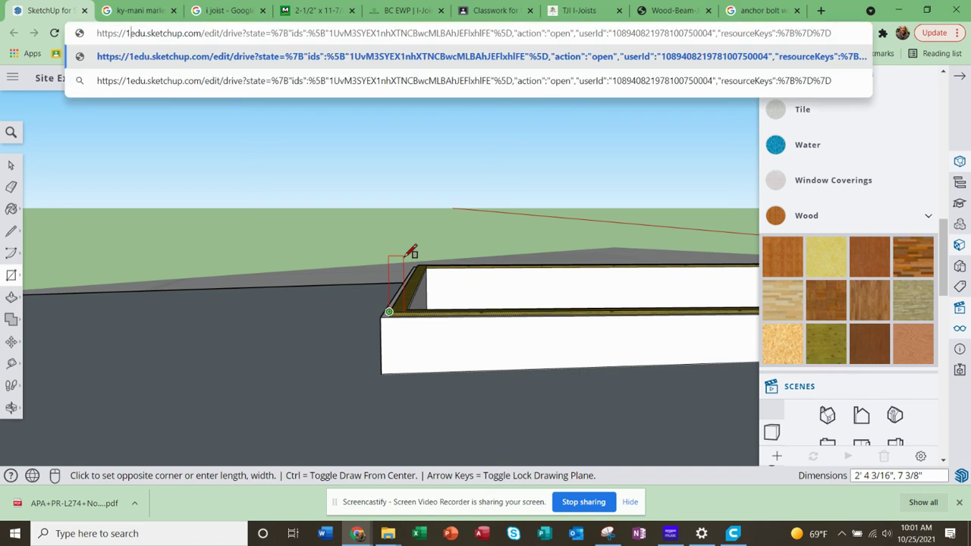
type("2")
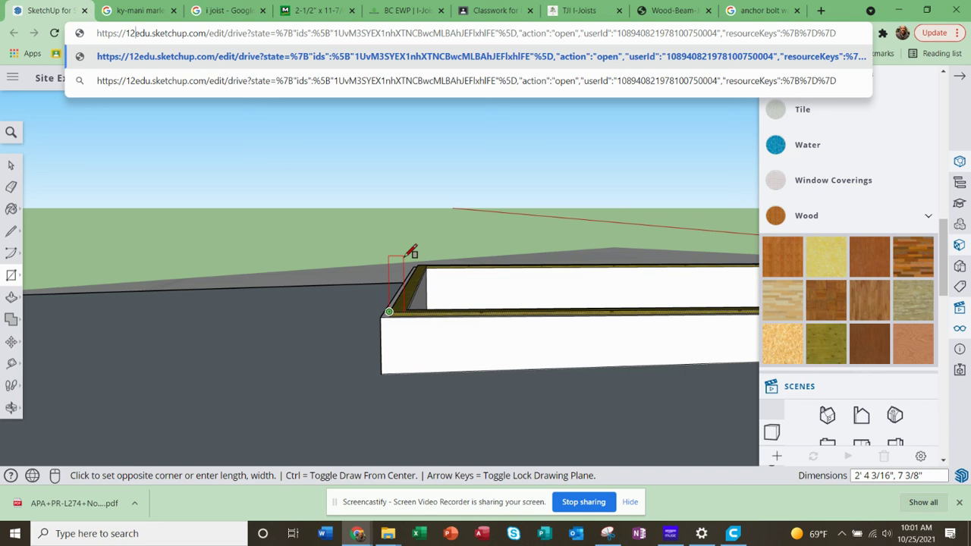
type("12")
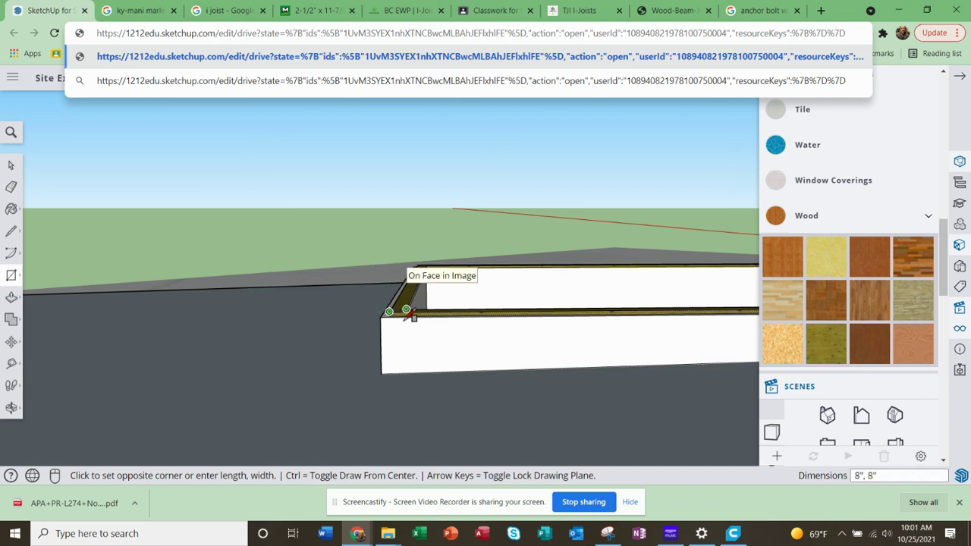
mouse_move(405, 273)
middle_mouse_down()
mouse_move(411, 261)
mouse_move(417, 272)
middle_mouse_up()
scroll(416, 277, "up", 2)
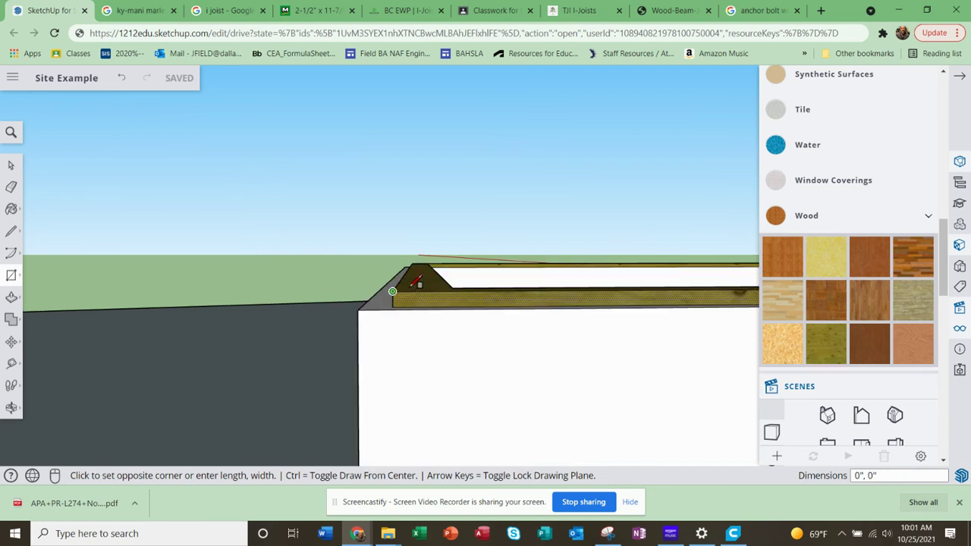
Draw an upright rectangle 12" high and 2.25" wide standing on the sill's top outer corner.
left_click(9, 279)
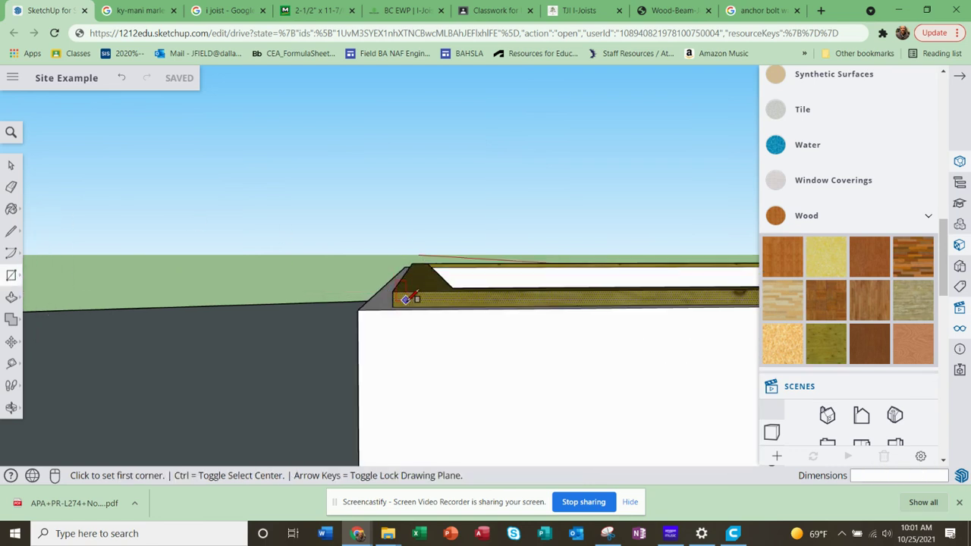
left_click(393, 292)
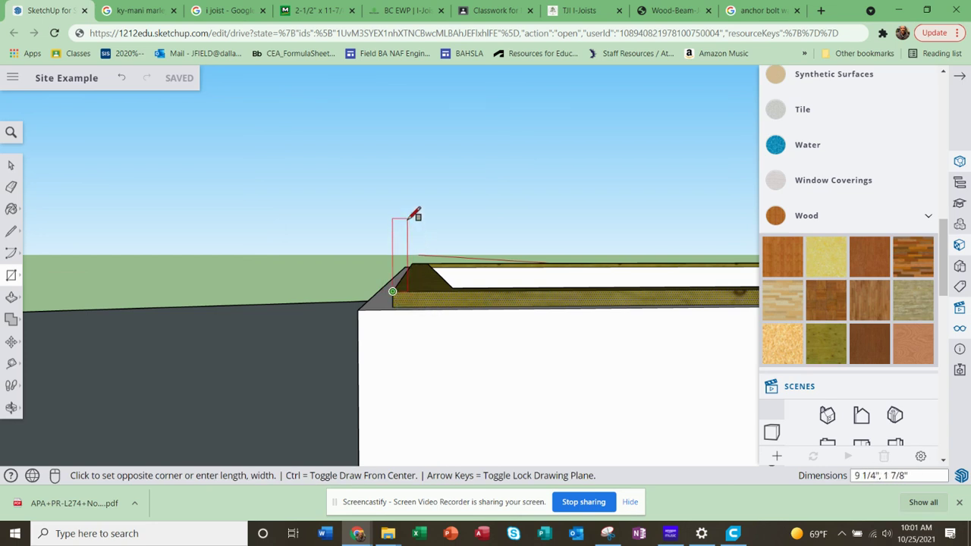
type("12\",2.25")
type("\"")
key("Return")
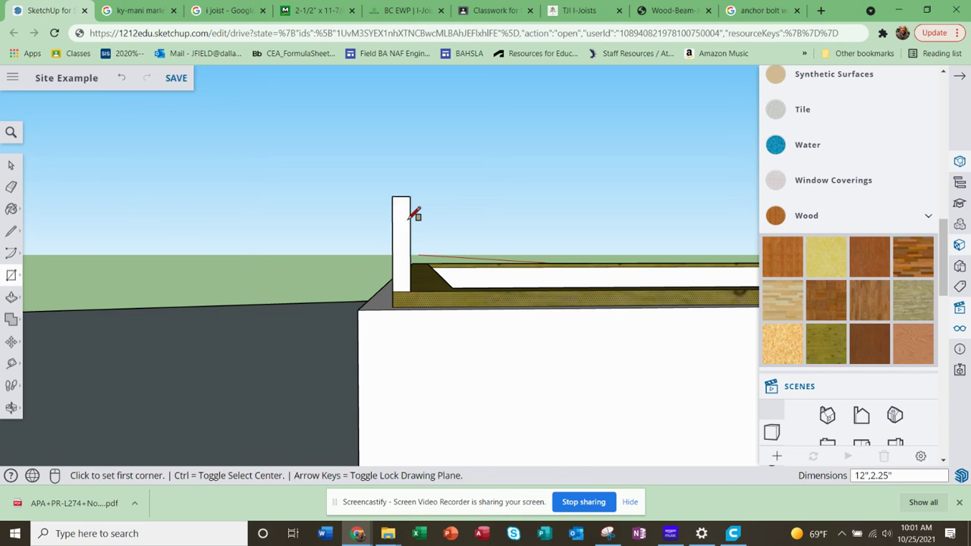
Inspect the upright rectangle on the sill corner, recheck the TJI joist dimensions on the web page, and return to the SketchUp model.
middle_click_drag(399, 217, 459, 258)
scroll(422, 262, "up", 3)
scroll(423, 263, "down", 4)
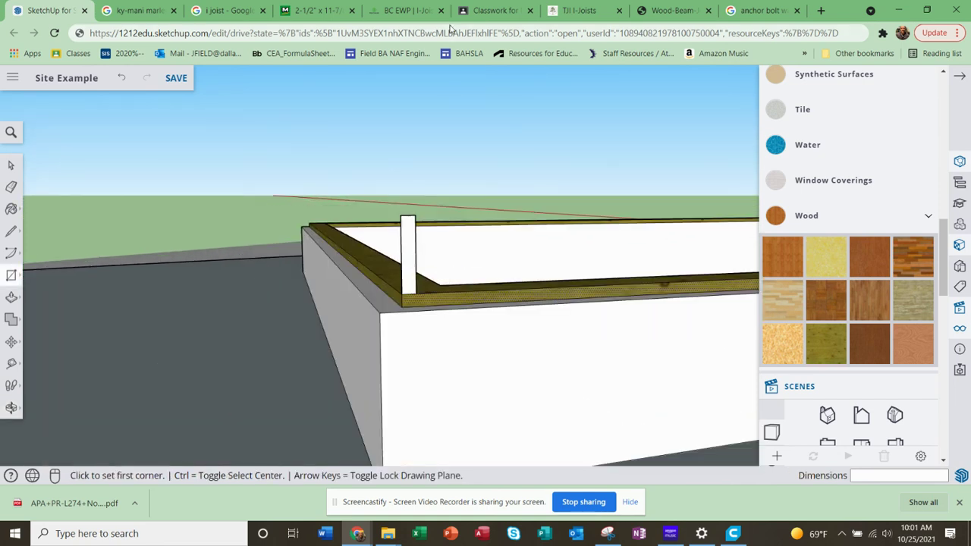
left_click(576, 10)
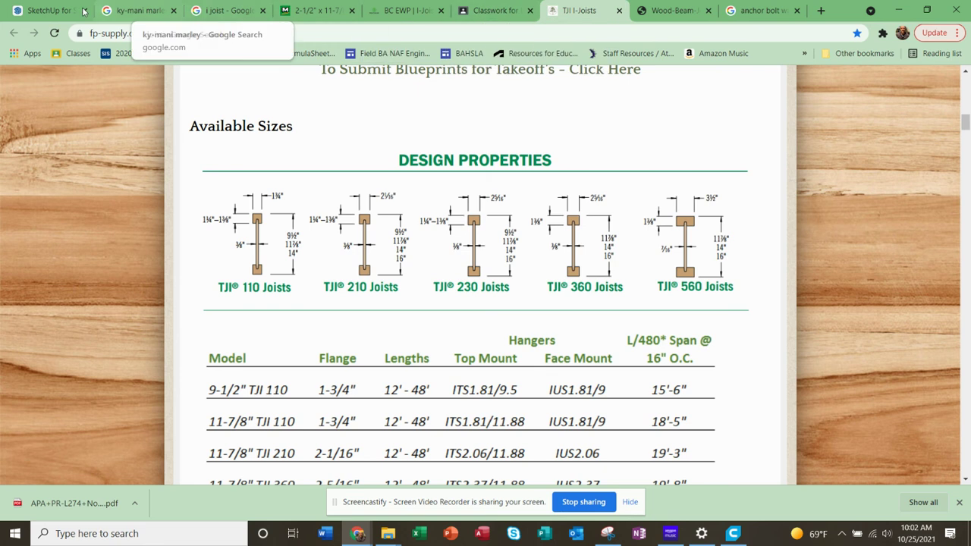
left_click(51, 11)
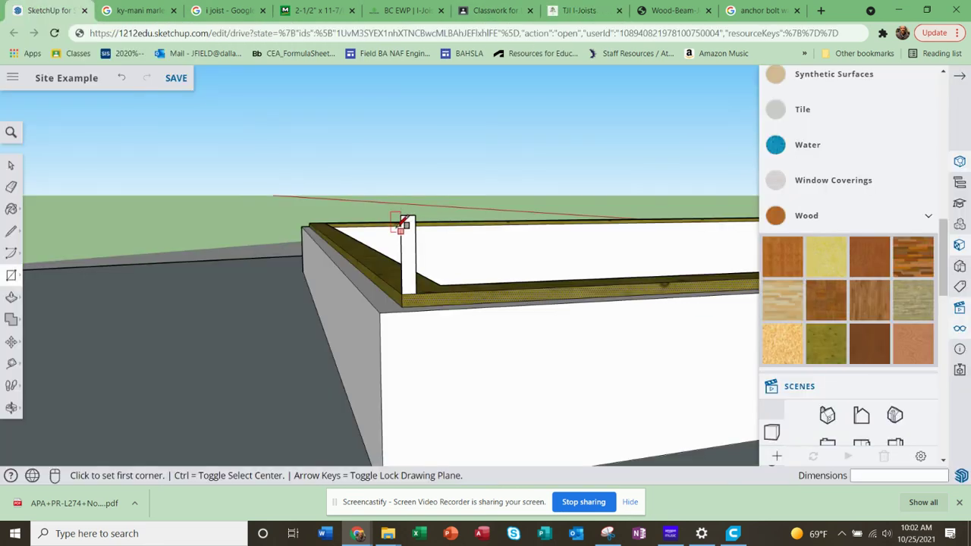
Draw 2 1/4" by about 1 3/8" flange rectangles at the upper and lower ends of the upright rectangle, checking the TJI dimensions.
scroll(406, 220, "up", 1)
scroll(408, 224, "up", 2)
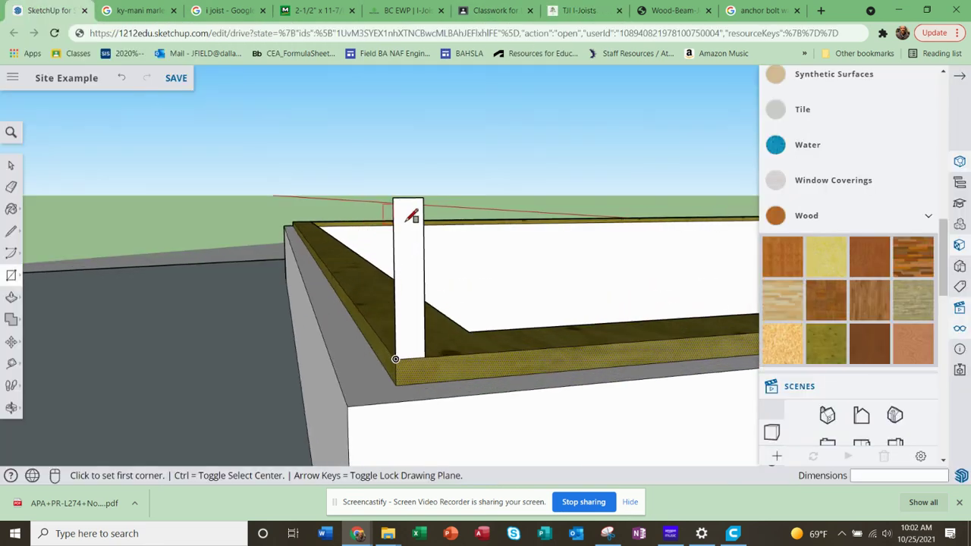
left_click(392, 197)
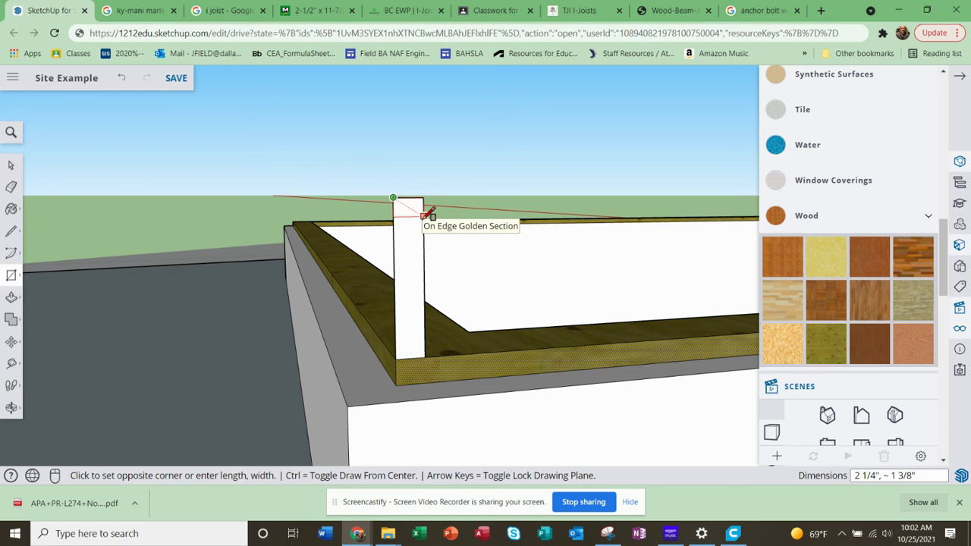
left_click(581, 11)
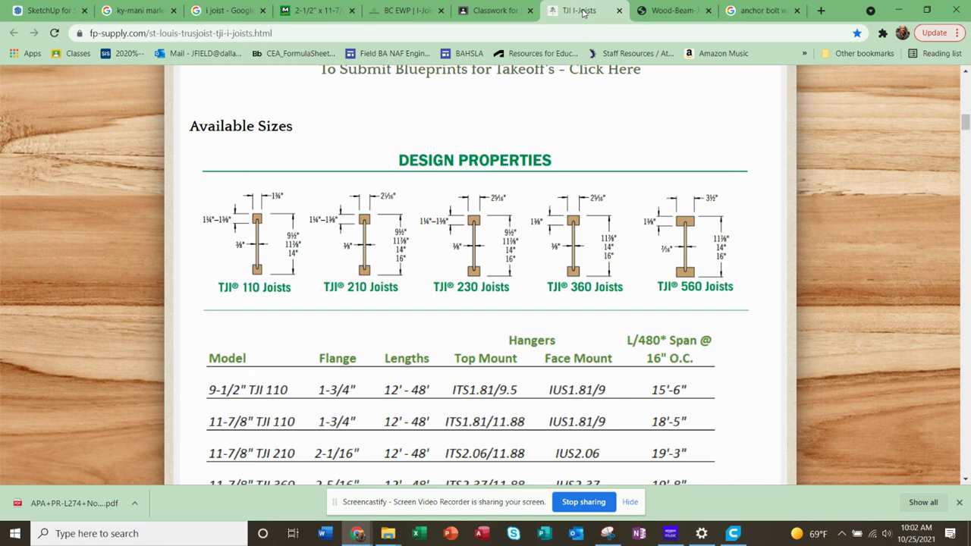
left_click(49, 10)
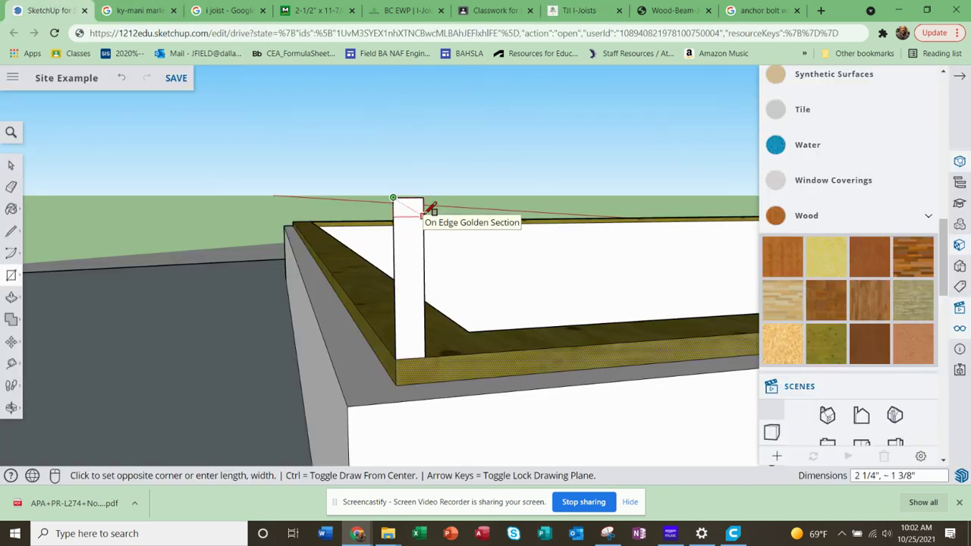
left_click(422, 215)
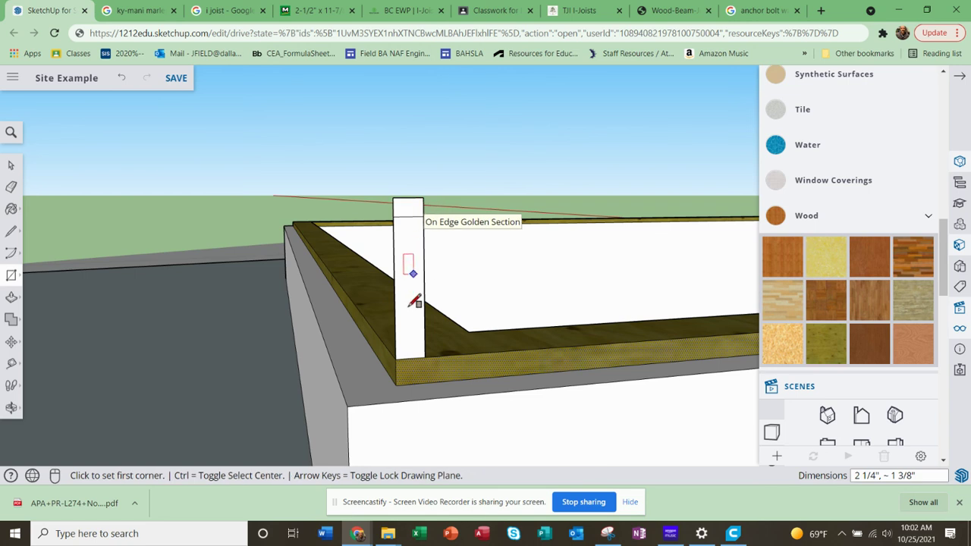
left_click(398, 357)
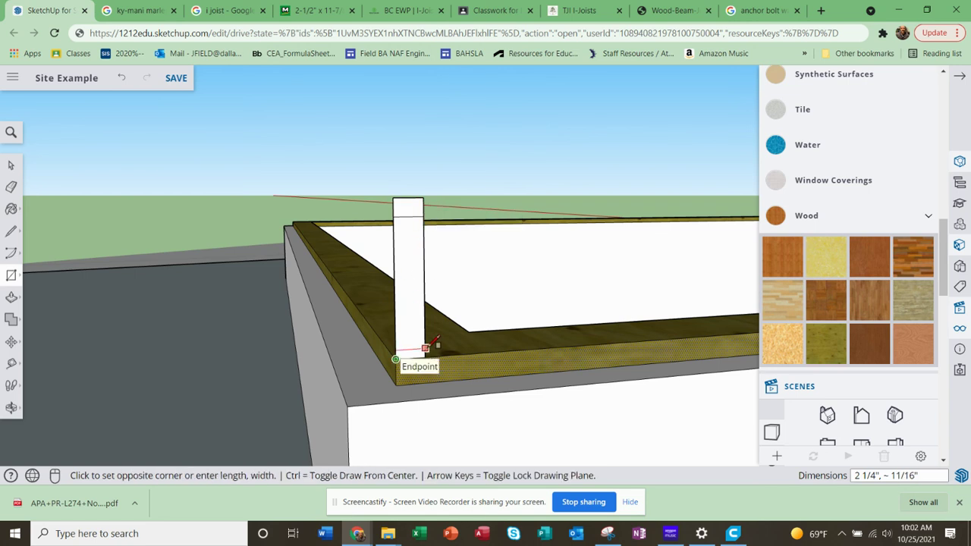
left_click(425, 338)
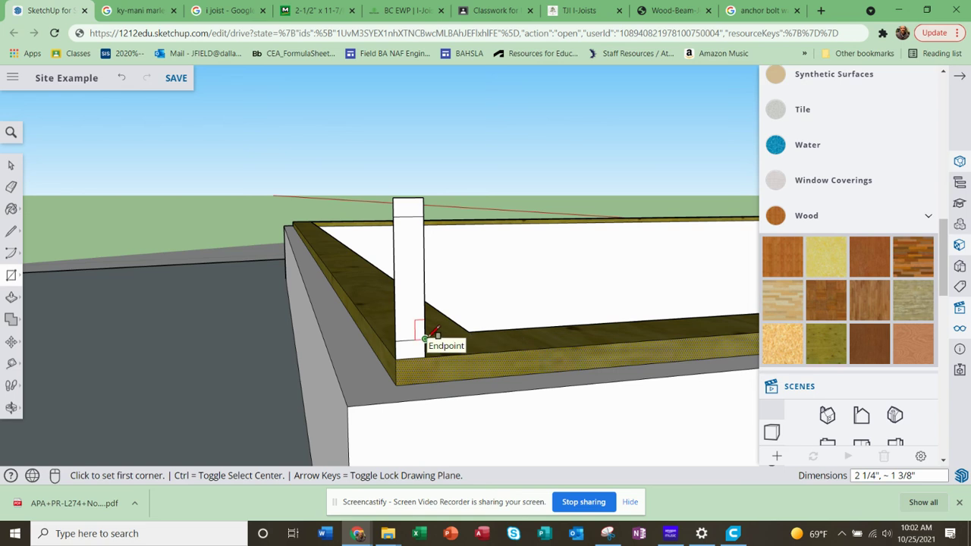
Draw a vertical centre line joining the midpoints of the two flanges' inner edges.
left_click(11, 233)
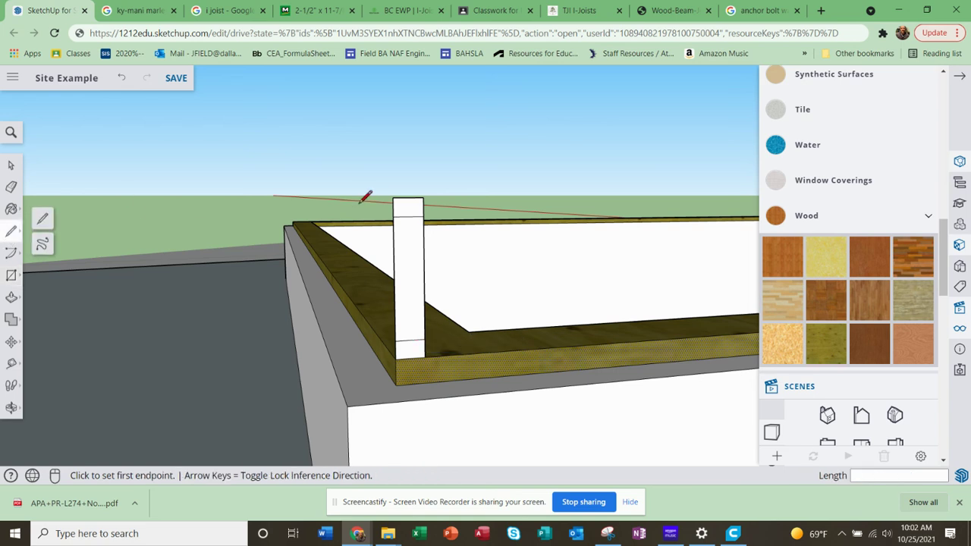
left_click(408, 217)
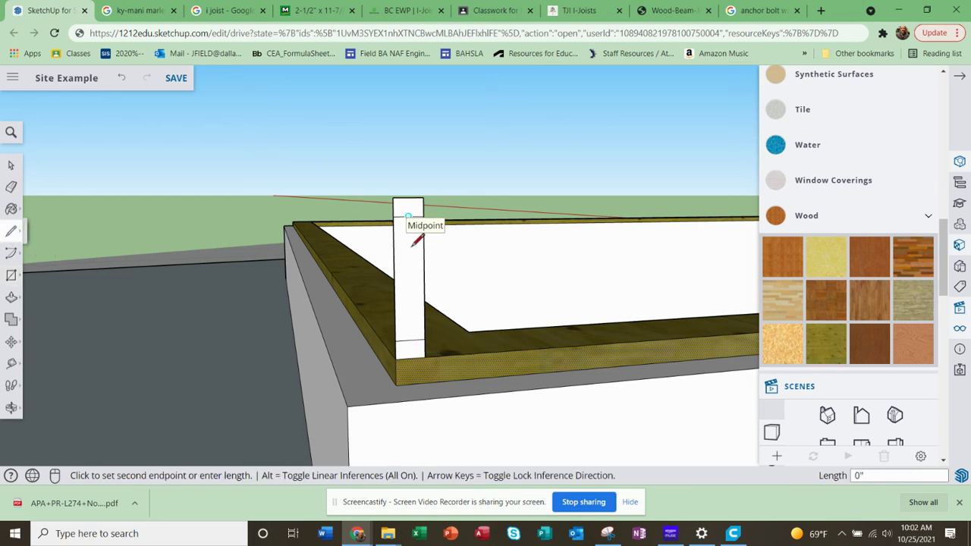
left_click(409, 339)
Check the web thickness on the TJI page and draw a web rectangle about 9 1/4" by 3/8", centred on the line between the flanges.
scroll(409, 337, "up", 2)
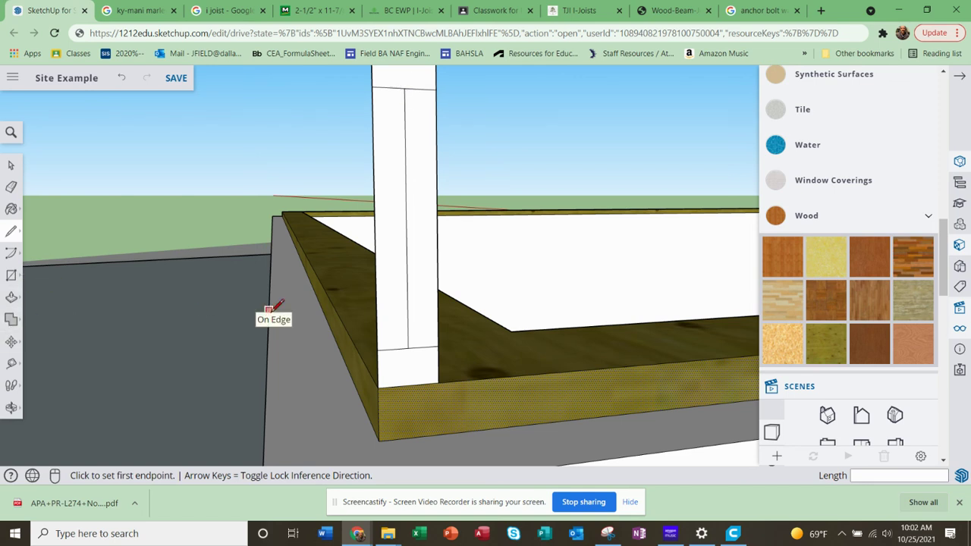
left_click(11, 275)
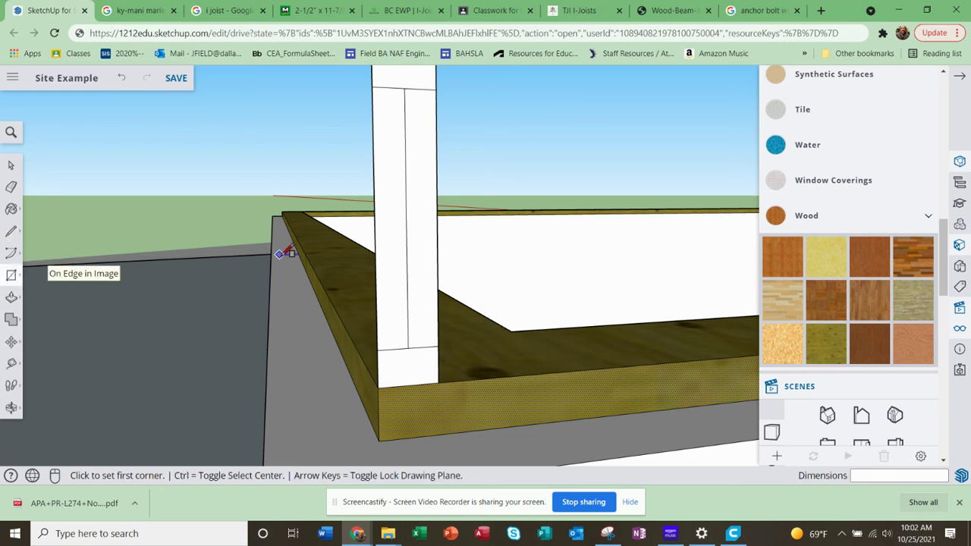
key("c")
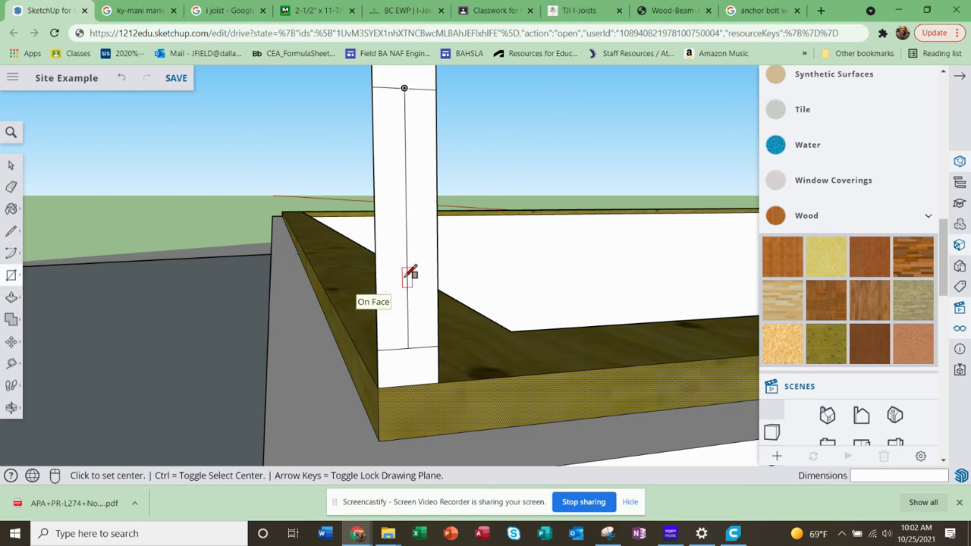
left_click(407, 221)
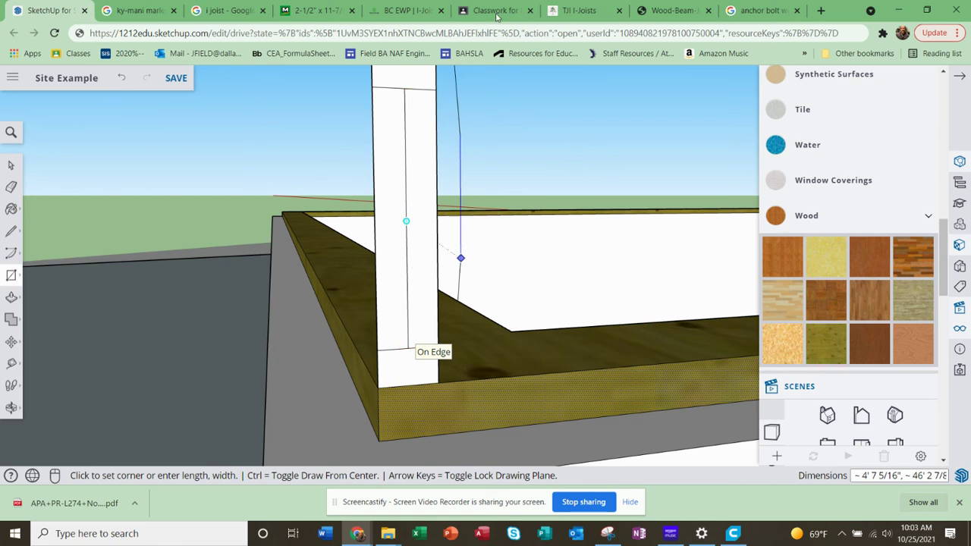
left_click(584, 6)
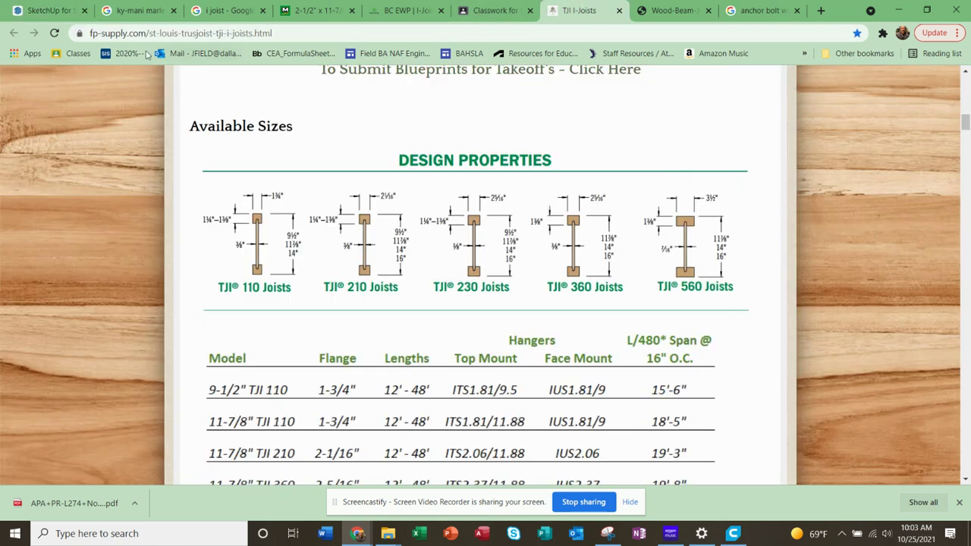
left_click(52, 10)
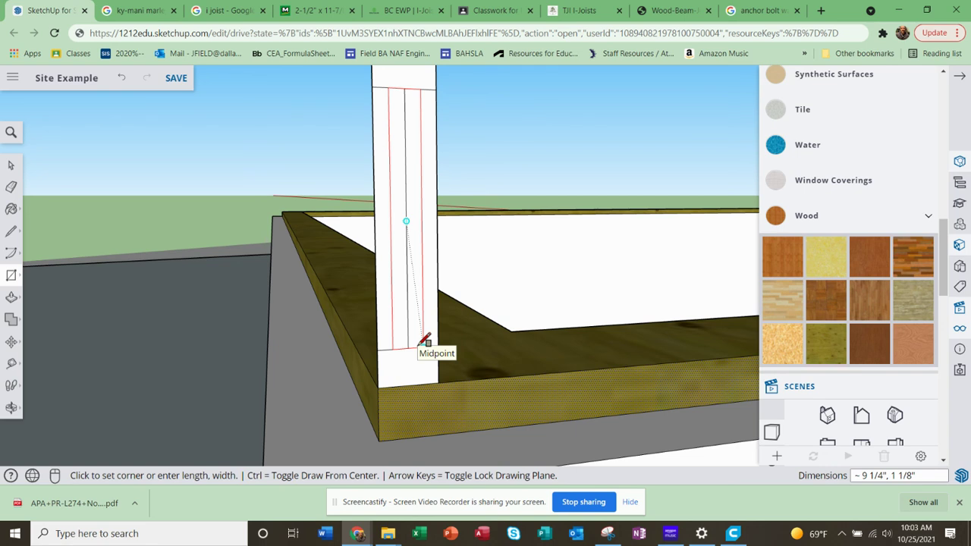
scroll(424, 339, "up", 3)
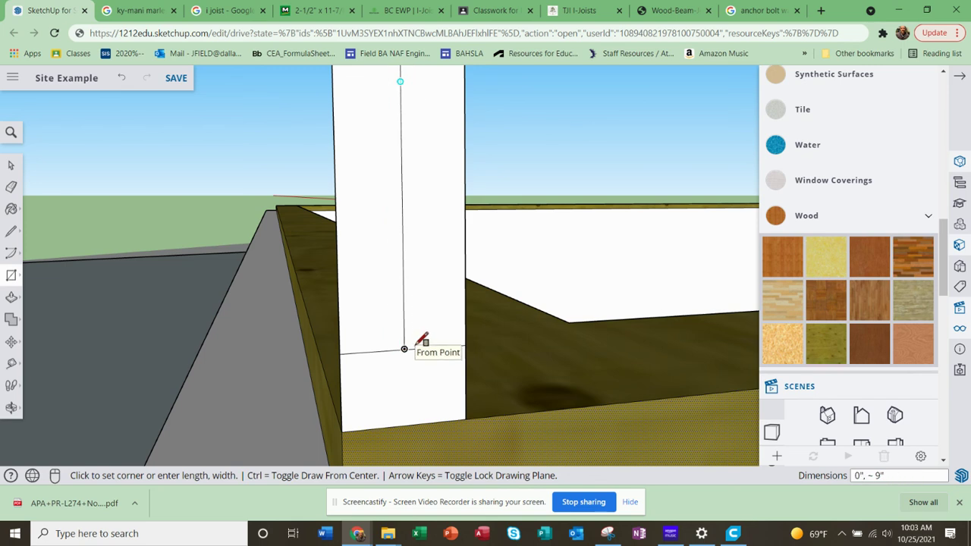
scroll(415, 347, "up", 3)
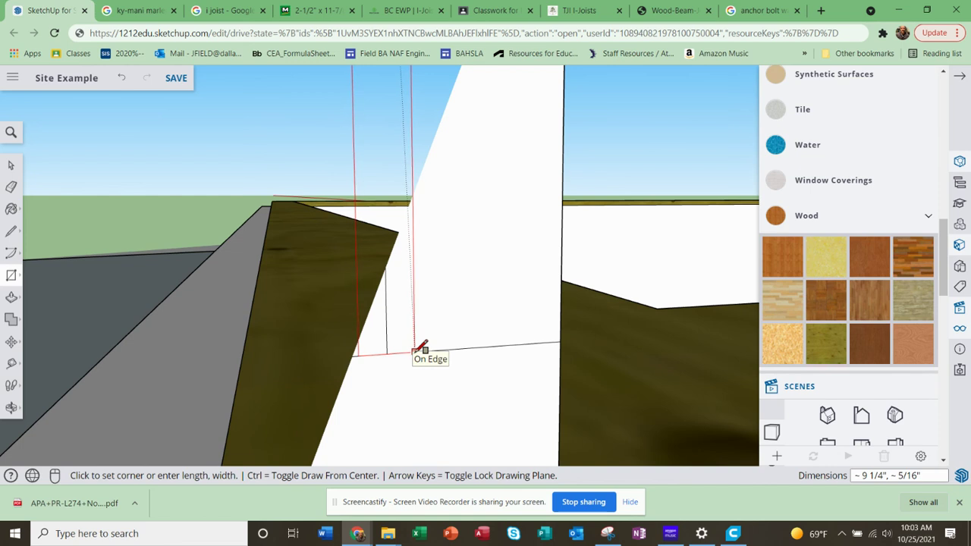
key("Escape")
key("ctrl")
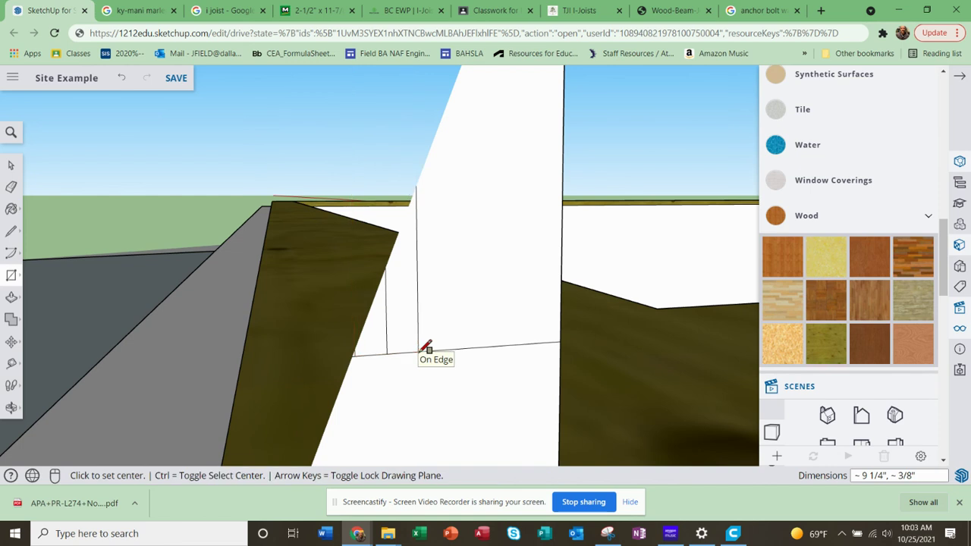
scroll(427, 349, "down", 5)
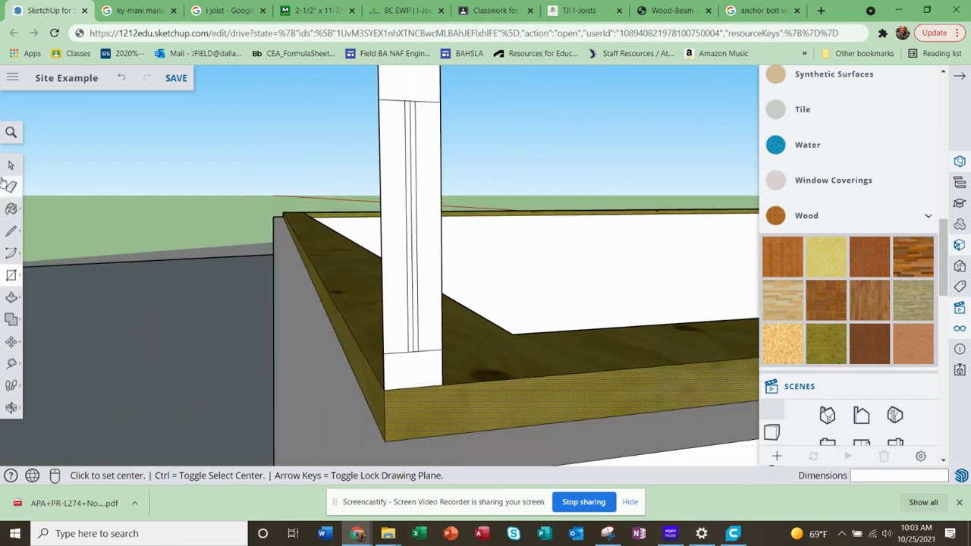
Delete the web's centre line and the outer side edges between the flanges to leave an I-shaped profile.
left_click(11, 165)
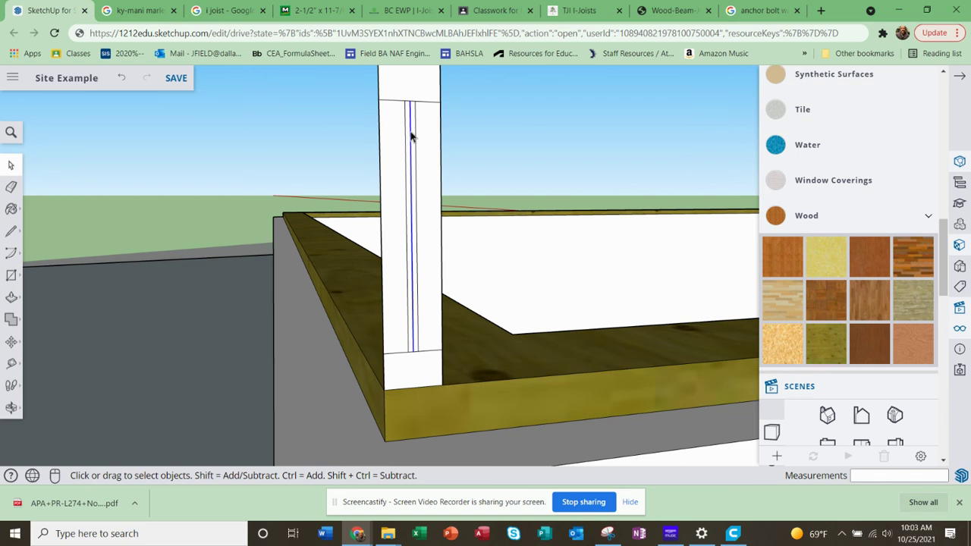
scroll(462, 214, "down", 6)
scroll(463, 214, "up", 6)
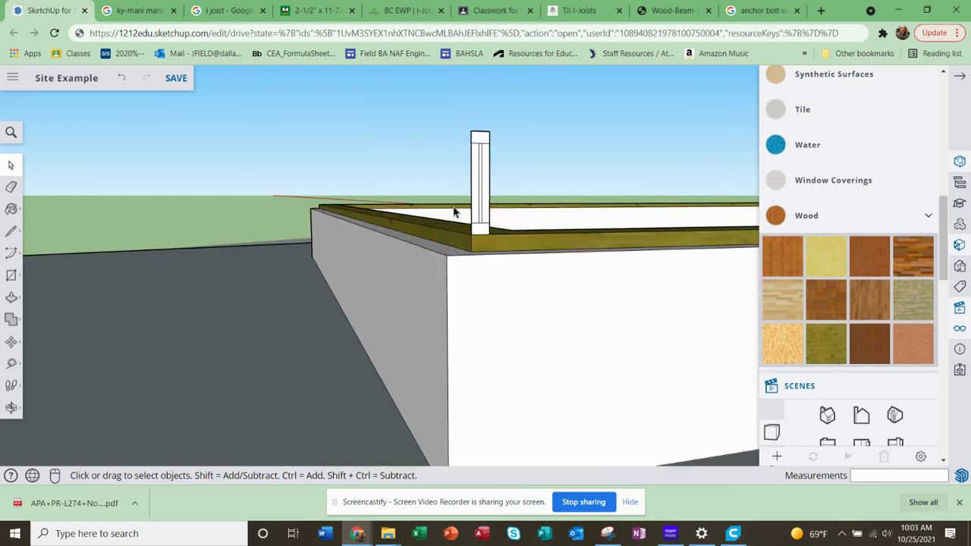
scroll(457, 217, "down", 3)
scroll(313, 218, "up", 3)
scroll(318, 224, "down", 3)
middle_click_drag(318, 224, 232, 206)
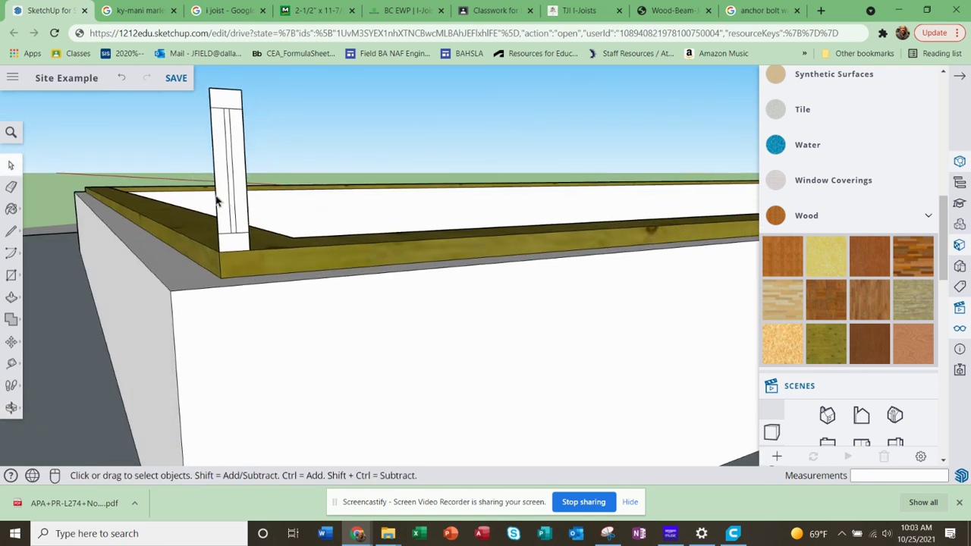
key("Delete")
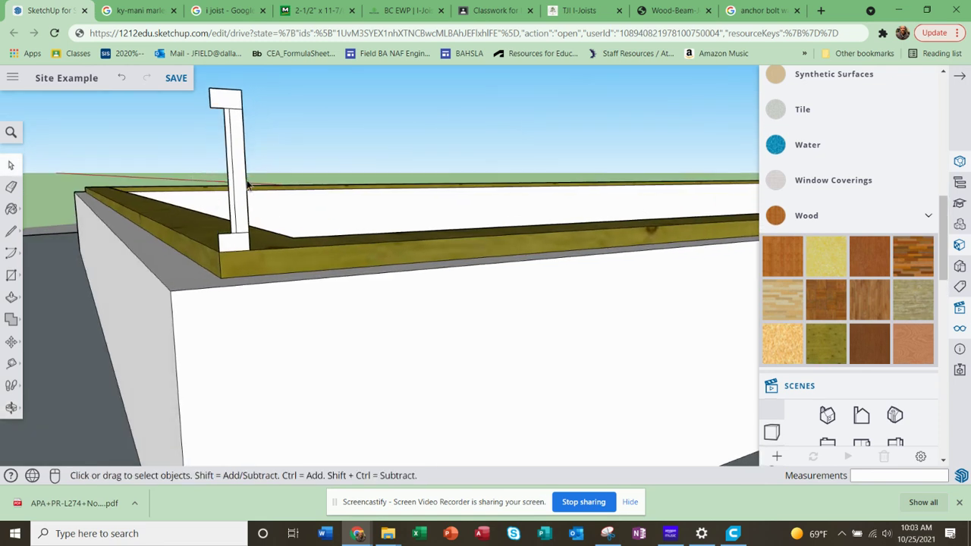
left_click(247, 183)
key("Delete")
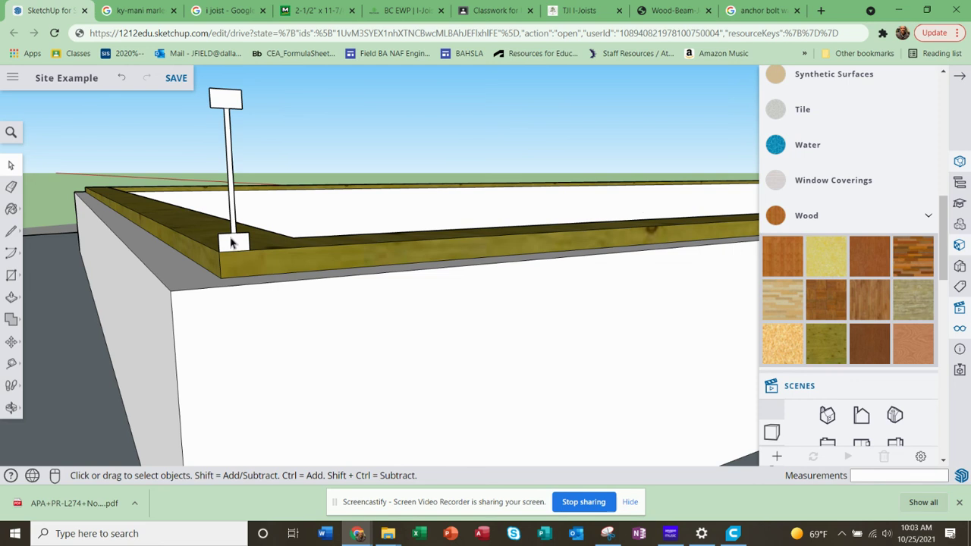
Paint the I-joist profile's face with the light speckled wood material.
scroll(232, 243, "up", 1)
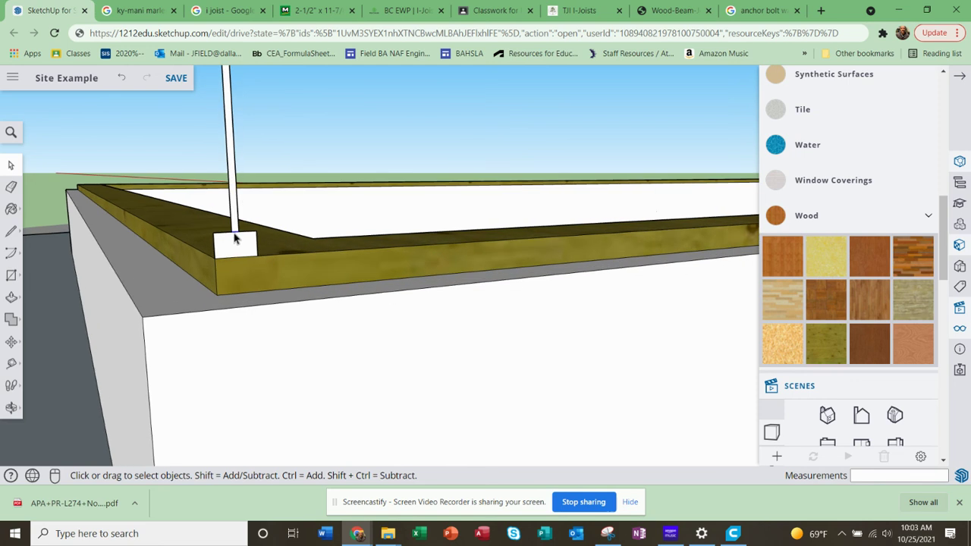
scroll(241, 254, "down", 1)
scroll(222, 110, "up", 1)
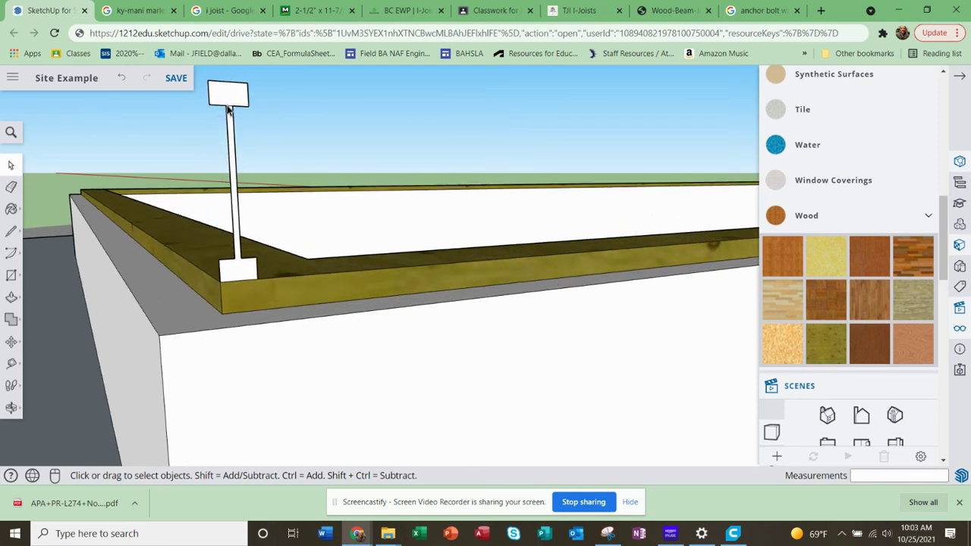
scroll(298, 254, "down", 2)
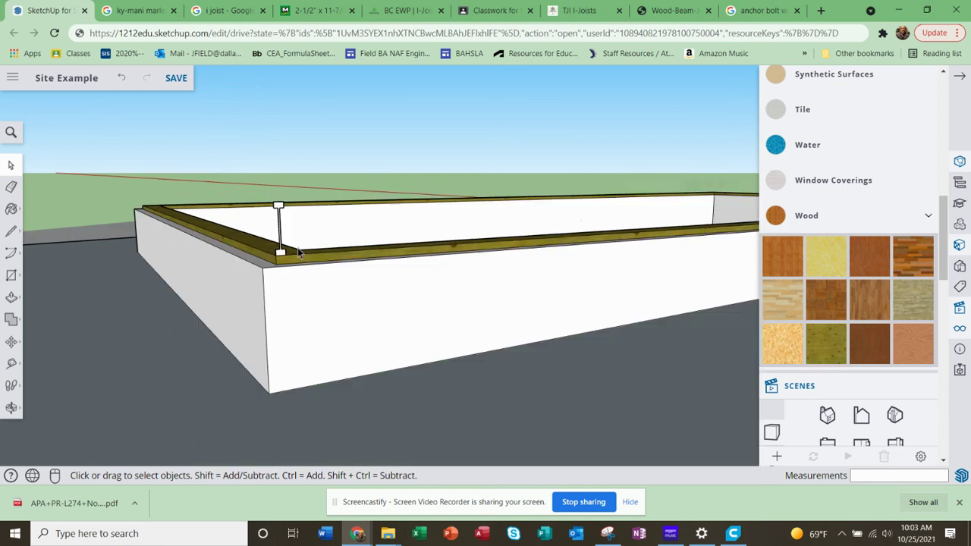
scroll(277, 200, "up", 1)
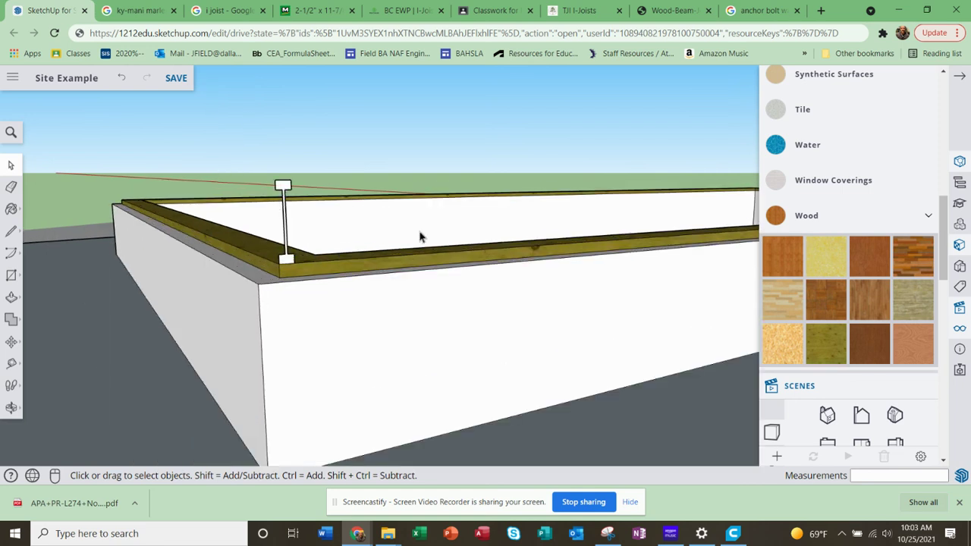
left_click(781, 346)
left_click(292, 179)
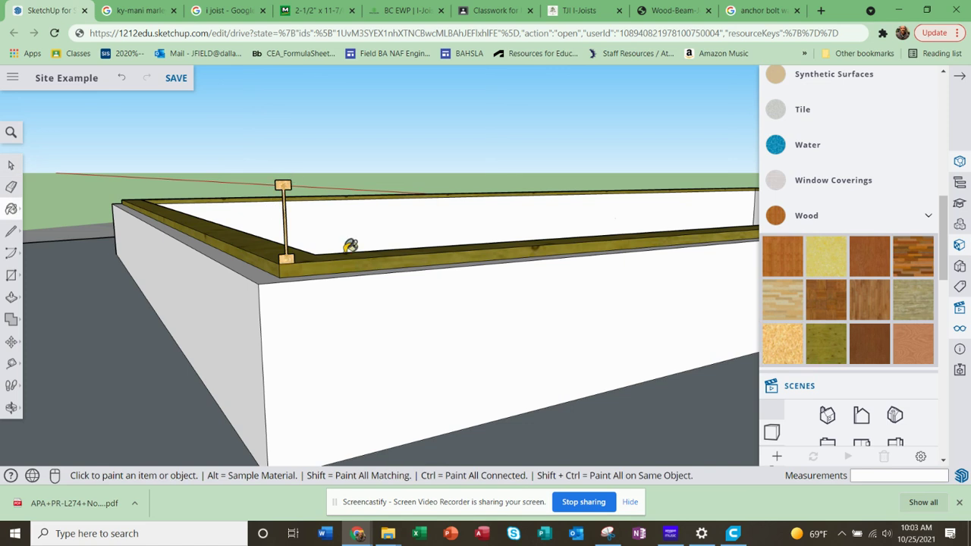
Extrude the I-joist profile 22' 10 15/16" along the sill to the far corner of the foundation wall.
left_click(11, 297)
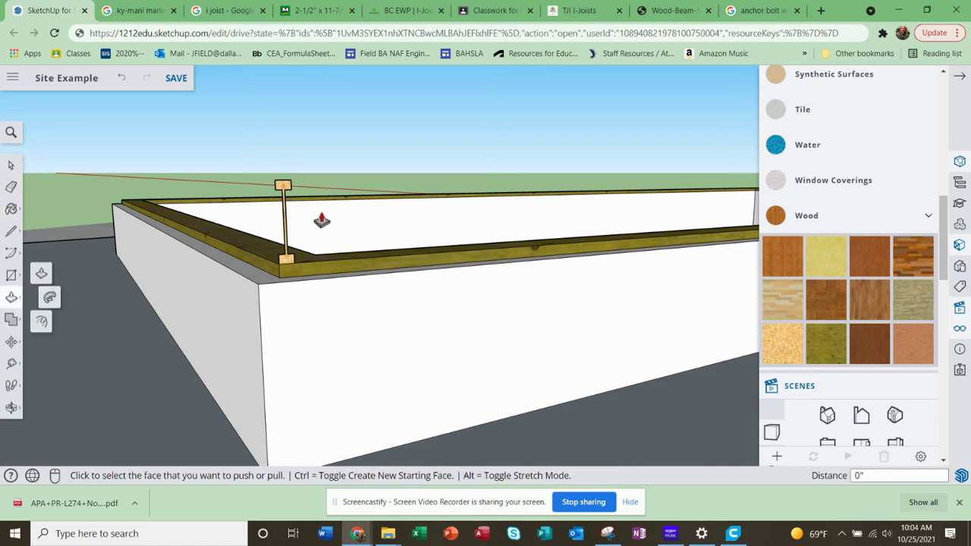
left_click(284, 194)
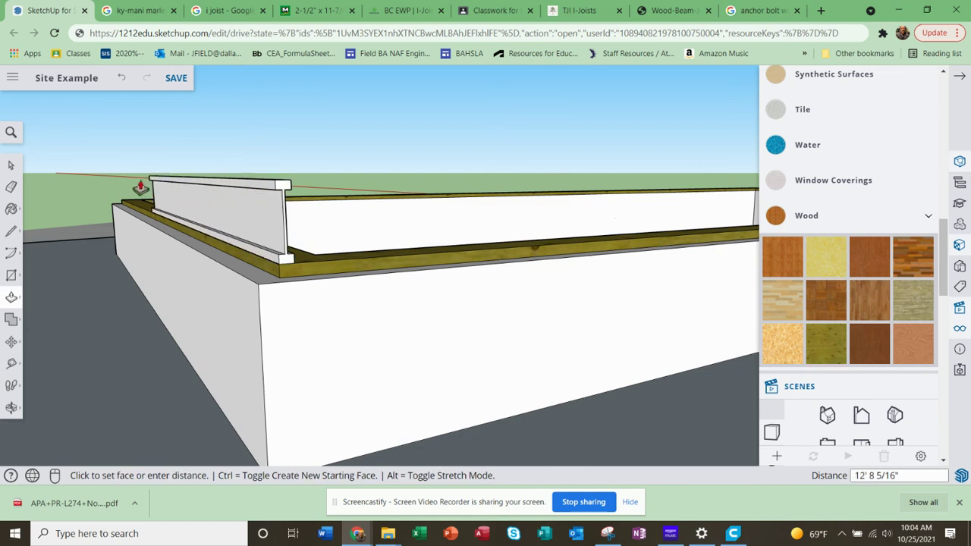
middle_click_drag(118, 184, 416, 208)
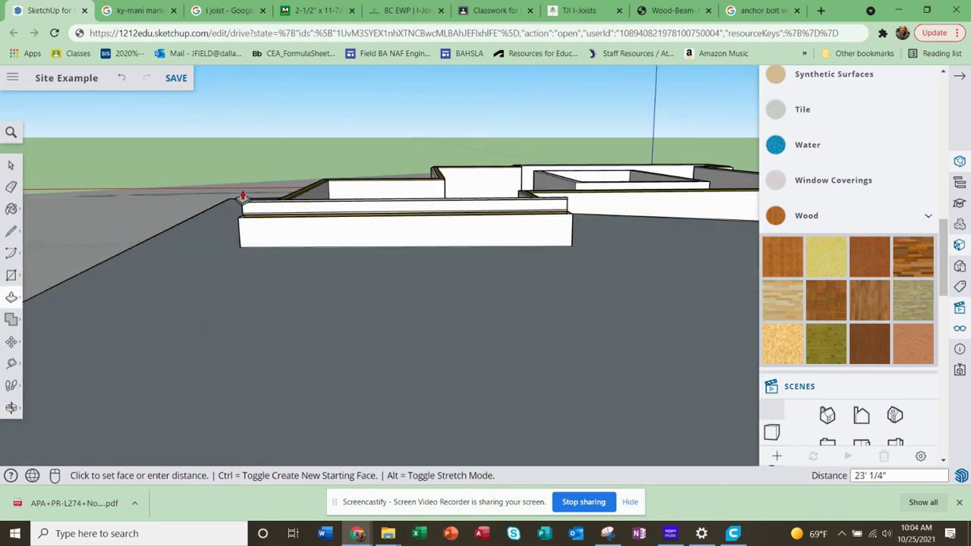
middle_click_drag(262, 256, 300, 285)
scroll(236, 296, "up", 3)
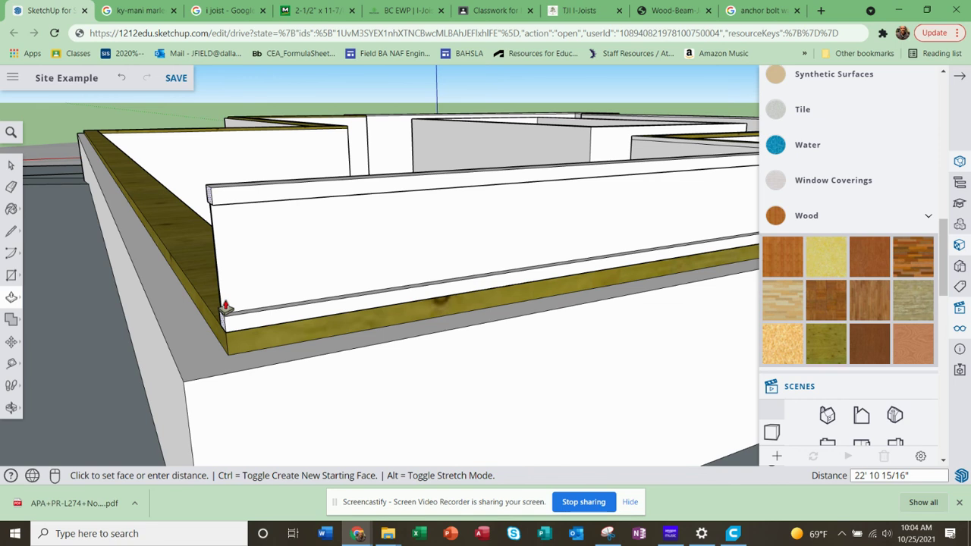
left_click(225, 307)
scroll(227, 311, "down", 3)
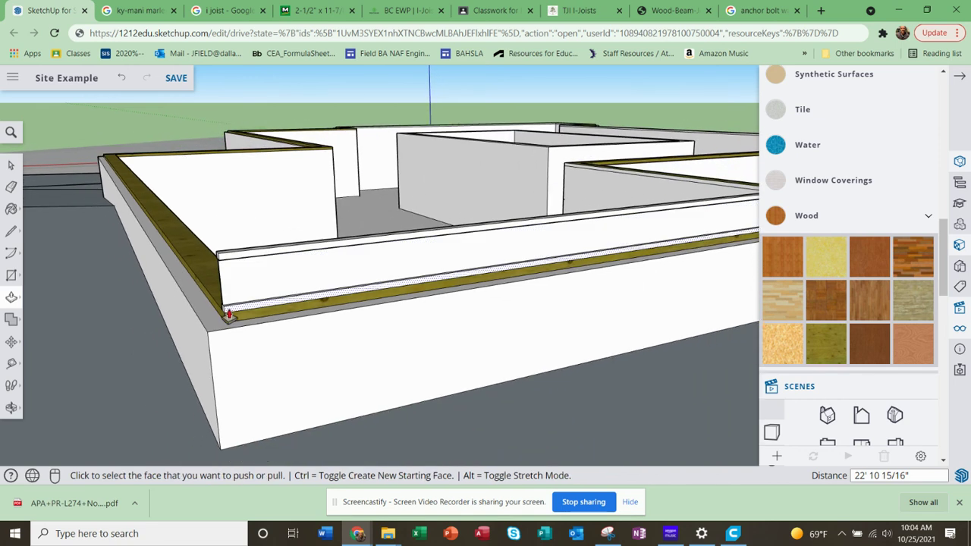
middle_click_drag(230, 315, 131, 364)
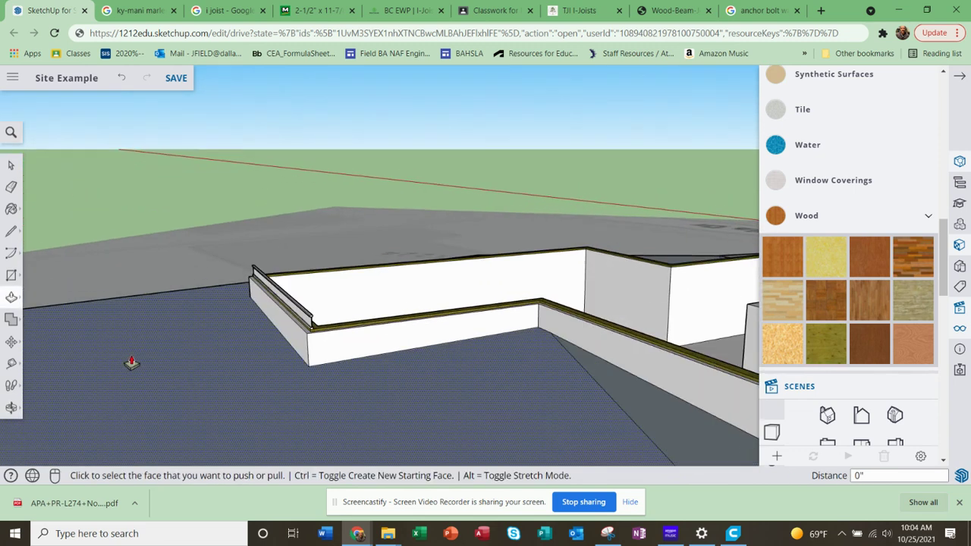
Paint the I-joist's outward-facing web and flange sides and the top flange's upper surface with the light speckled wood material.
scroll(131, 363, "down", 1)
scroll(255, 317, "up", 4)
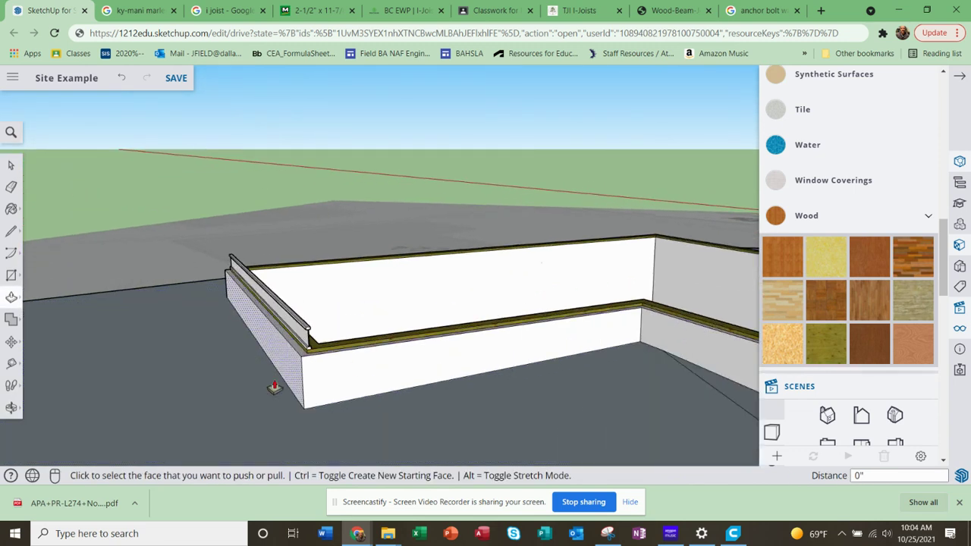
scroll(326, 328, "up", 3)
left_click(787, 341)
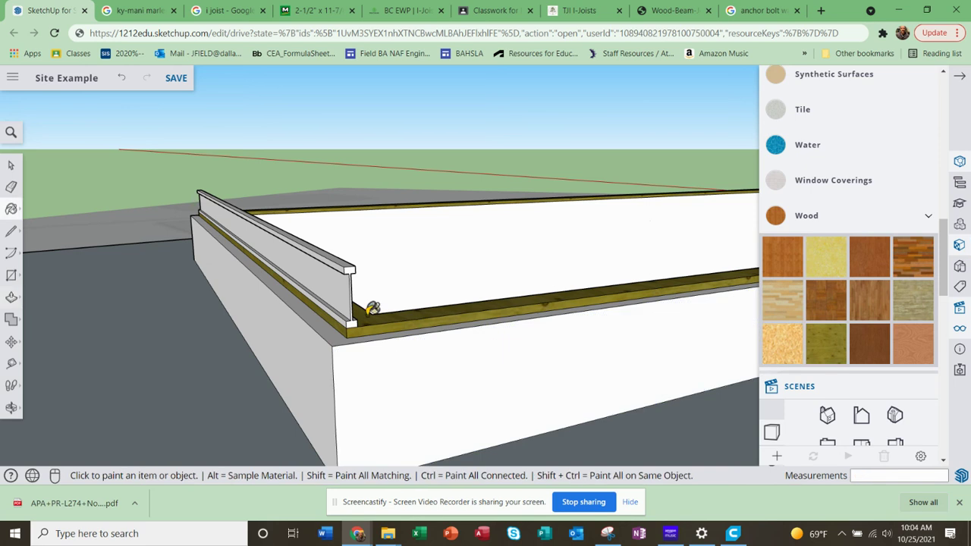
left_click(344, 302)
scroll(349, 307, "up", 1)
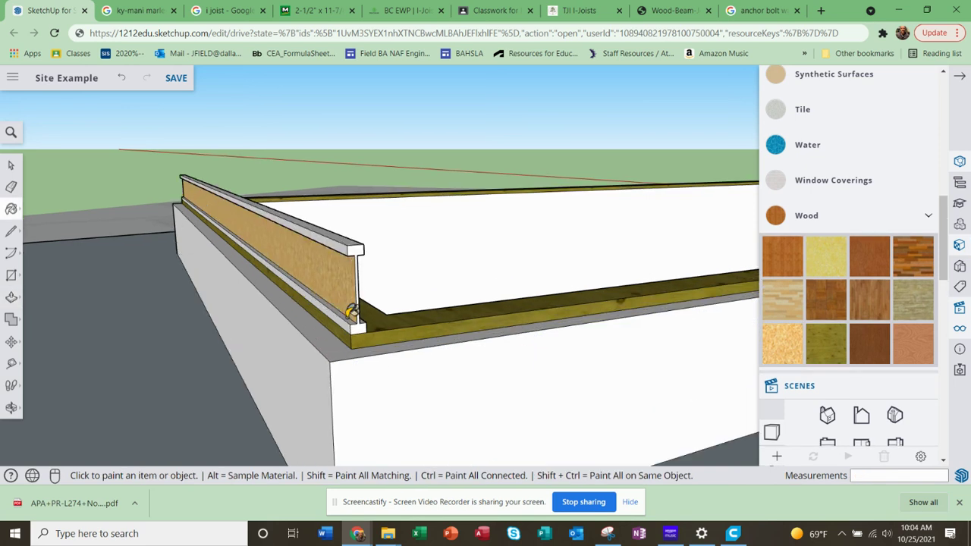
left_click(342, 307)
left_click(356, 326)
left_click(351, 255)
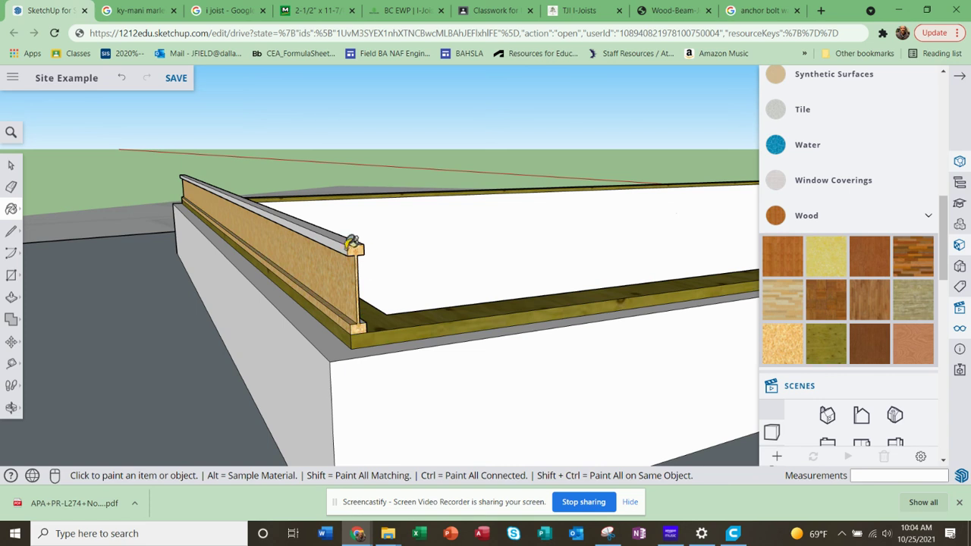
left_click(342, 241)
left_click(346, 232)
Paint the I-joist's inward-facing web, the bottom flange's upper surface and the top flange's underside with the same light speckled wood.
mouse_move(381, 258)
middle_mouse_down()
mouse_move(271, 281)
mouse_move(308, 277)
mouse_move(143, 278)
mouse_move(161, 300)
mouse_move(182, 202)
middle_mouse_up()
middle_click_drag(155, 271, 153, 255)
left_click(144, 271)
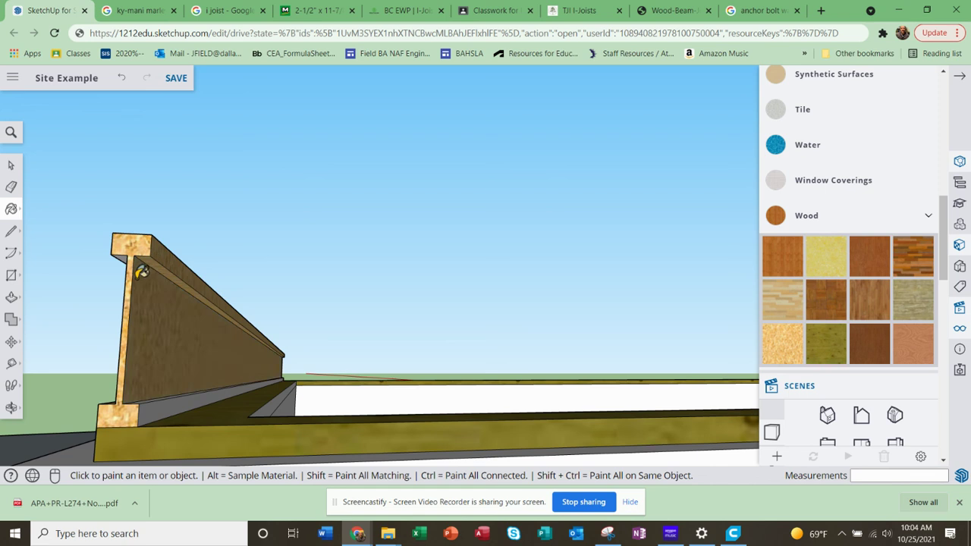
left_click(149, 398)
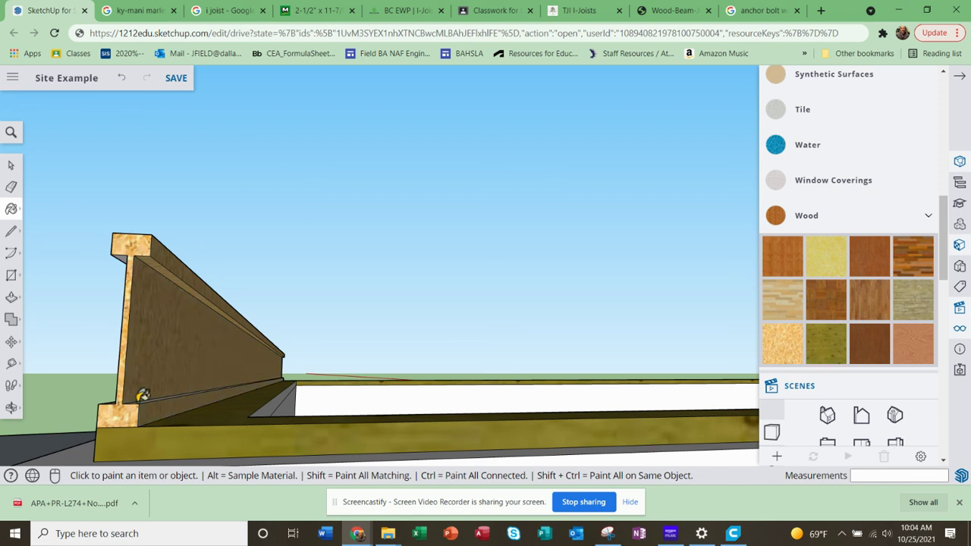
middle_click_drag(158, 369, 105, 257)
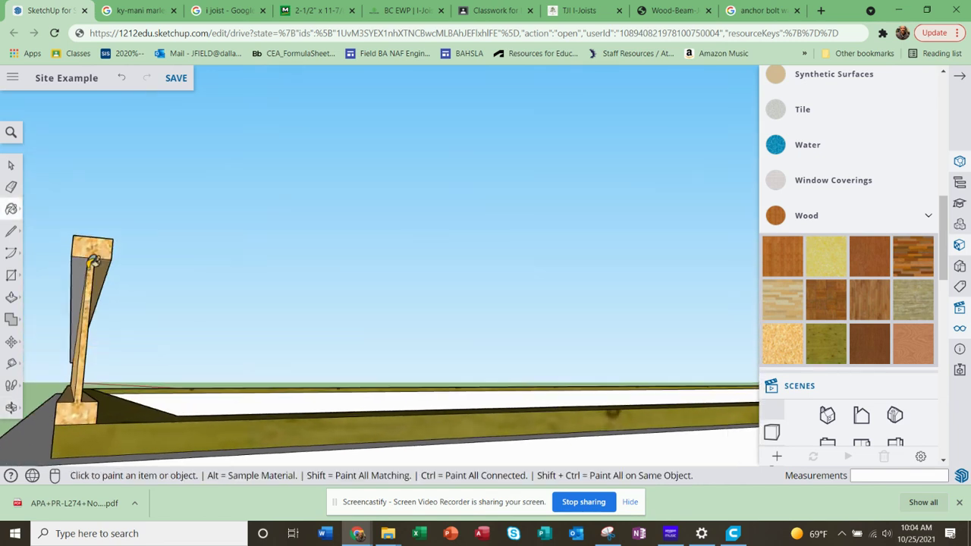
left_click(84, 263)
Paint the unpainted end faces of the web and flanges at the joist's opposite end with the light speckled wood.
scroll(126, 286, "down", 2)
middle_click_drag(339, 296, 520, 309)
scroll(472, 351, "up", 3)
middle_click_drag(472, 352, 621, 338)
scroll(557, 346, "up", 4)
scroll(552, 345, "up", 2)
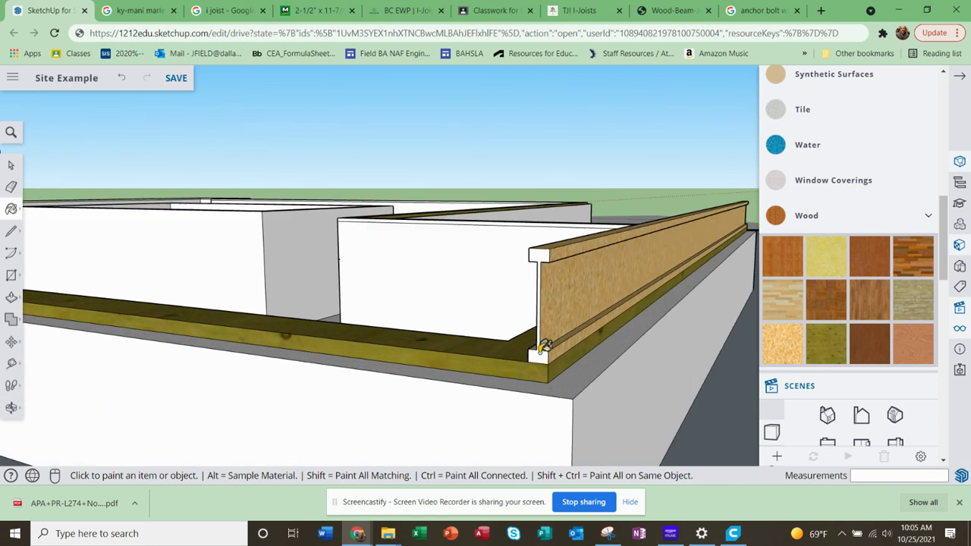
scroll(543, 347, "down", 2)
mouse_move(543, 347)
middle_mouse_down()
mouse_move(667, 351)
mouse_move(553, 381)
mouse_move(563, 377)
middle_mouse_up()
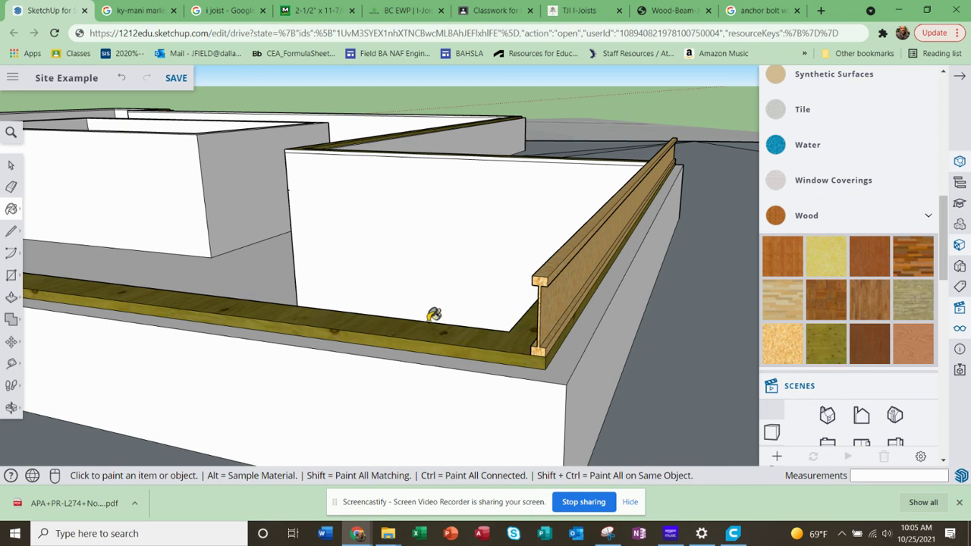
scroll(461, 336, "down", 5)
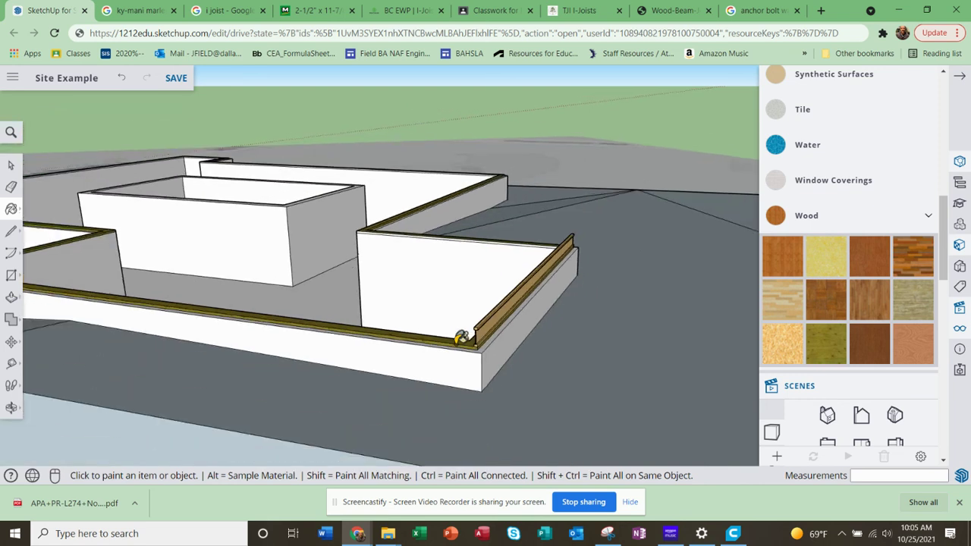
middle_click_drag(407, 320, 355, 375)
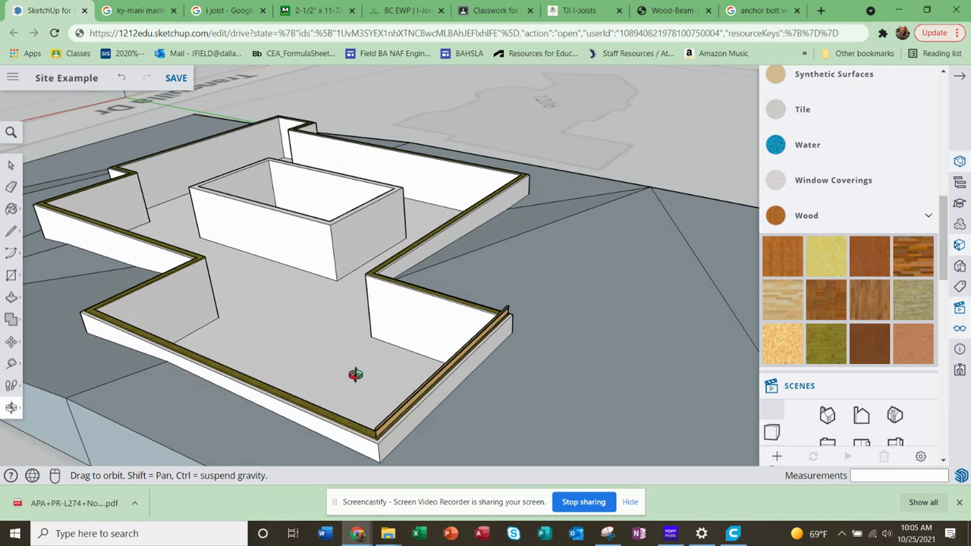